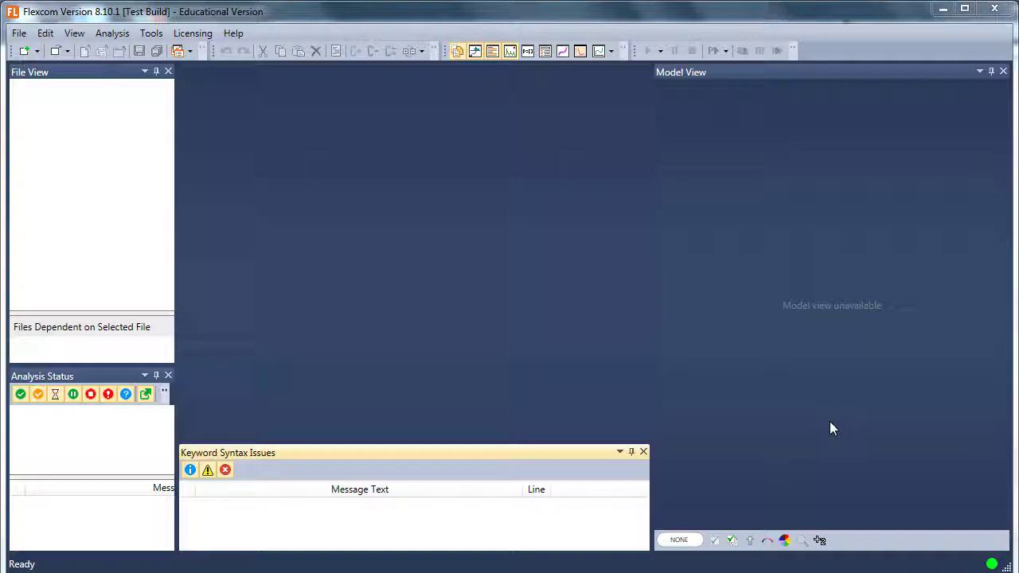
- Create a new Flexcom project, accepting the default name and folder
left_click(18, 32)
mouse_move(69, 50)
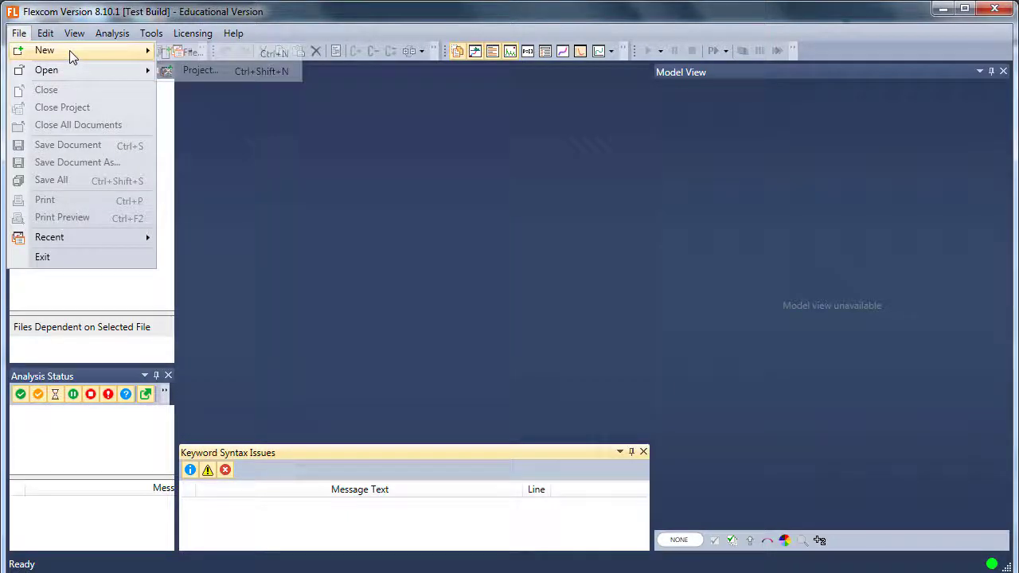
left_click(219, 74)
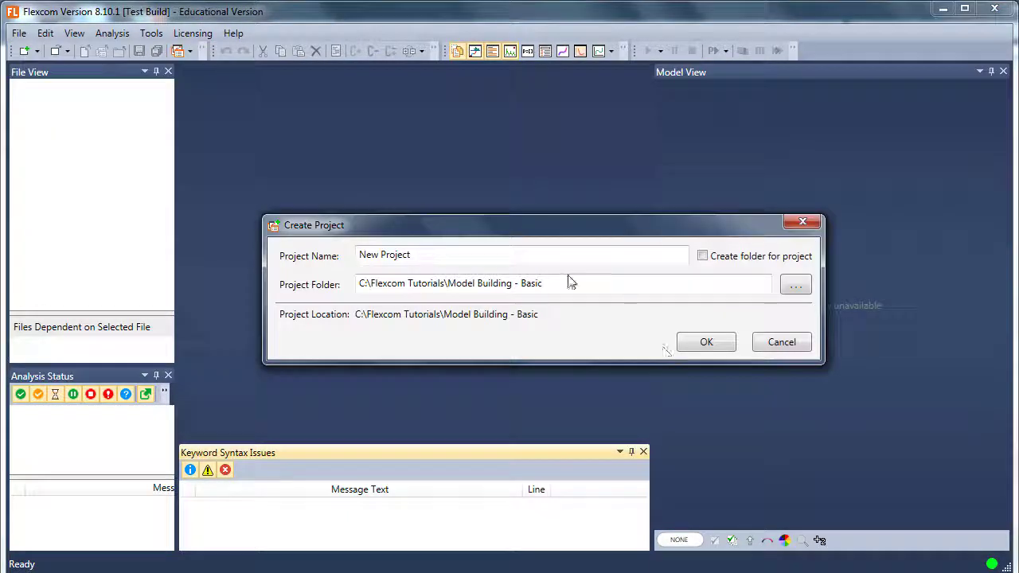
left_click(705, 342)
- Add a new Keyword File (Metric Units), New File.keyxm, to the project
left_click(19, 33)
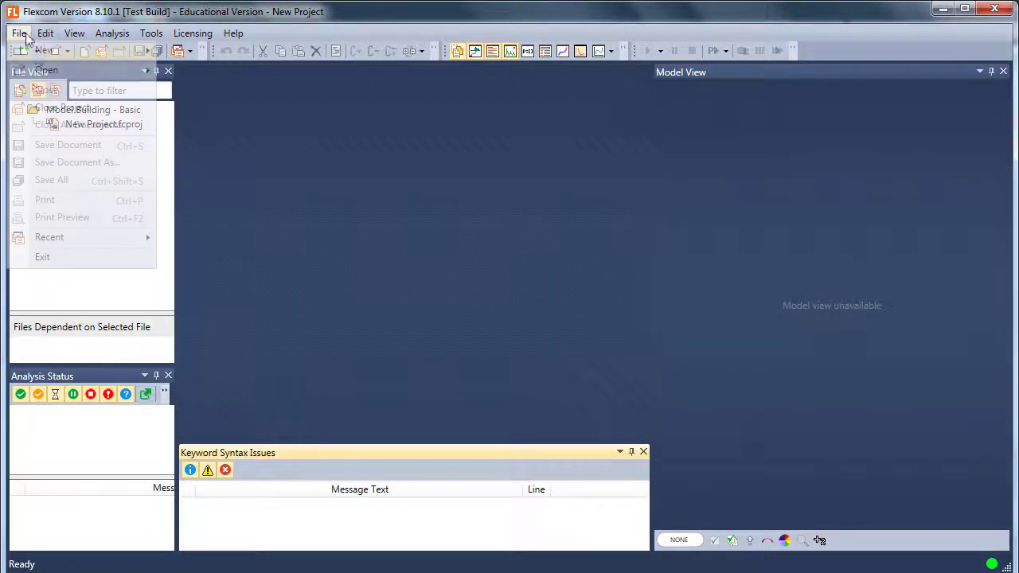
mouse_move(66, 54)
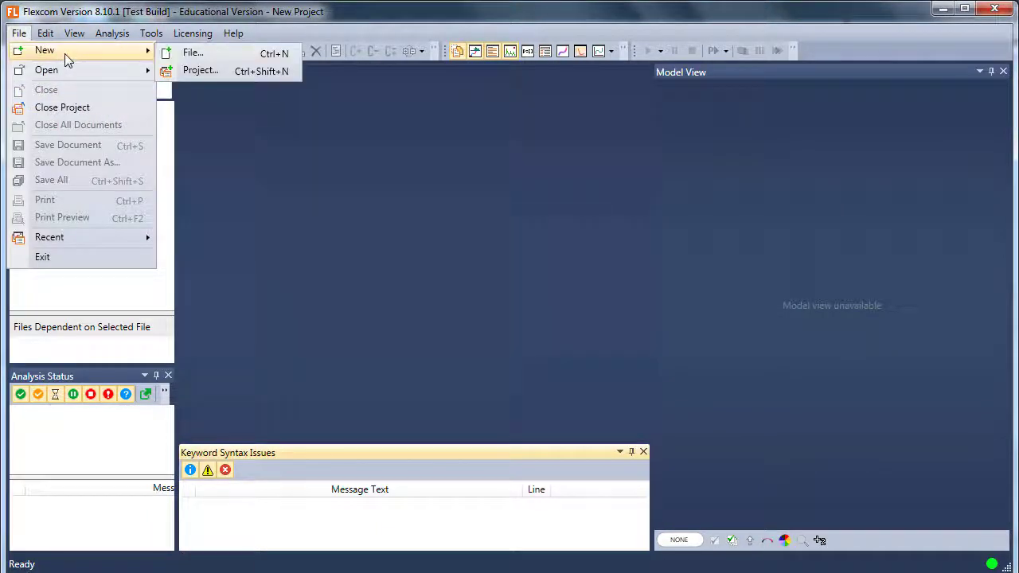
left_click(193, 53)
left_click(503, 165)
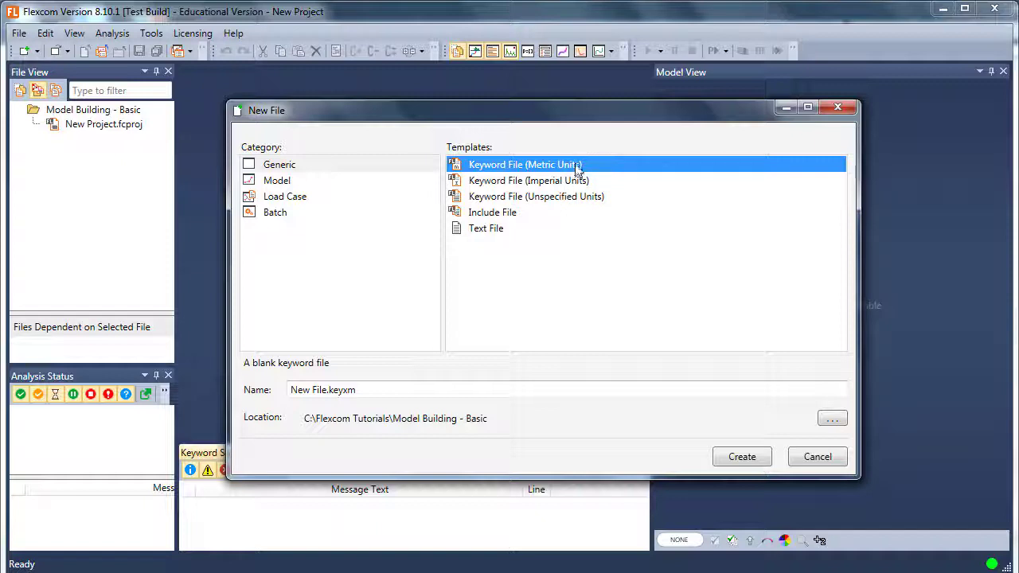
left_click(732, 459)
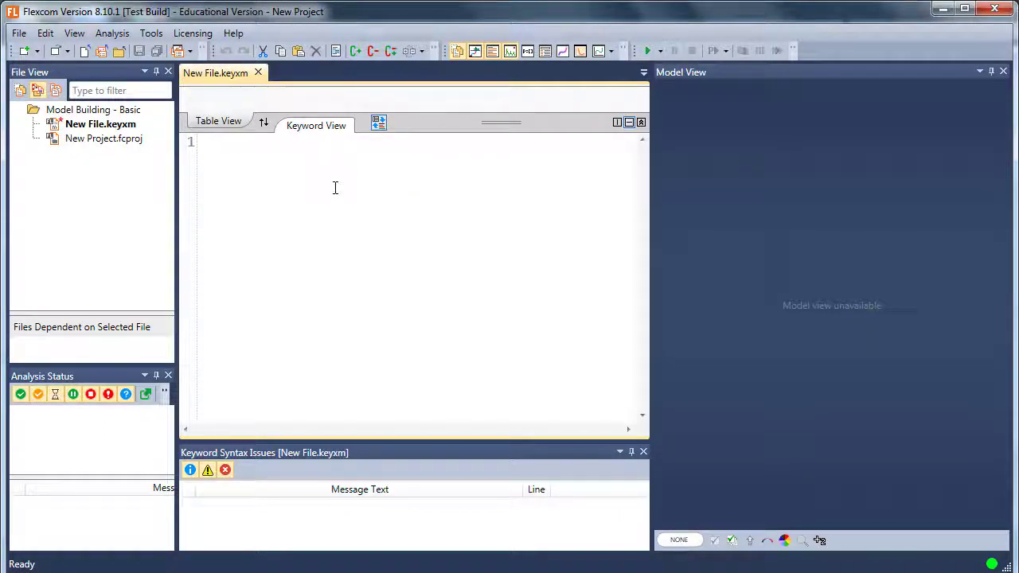
- Start a $MODEL section with a *LINES keyword defining LINE=SCR
type("$")
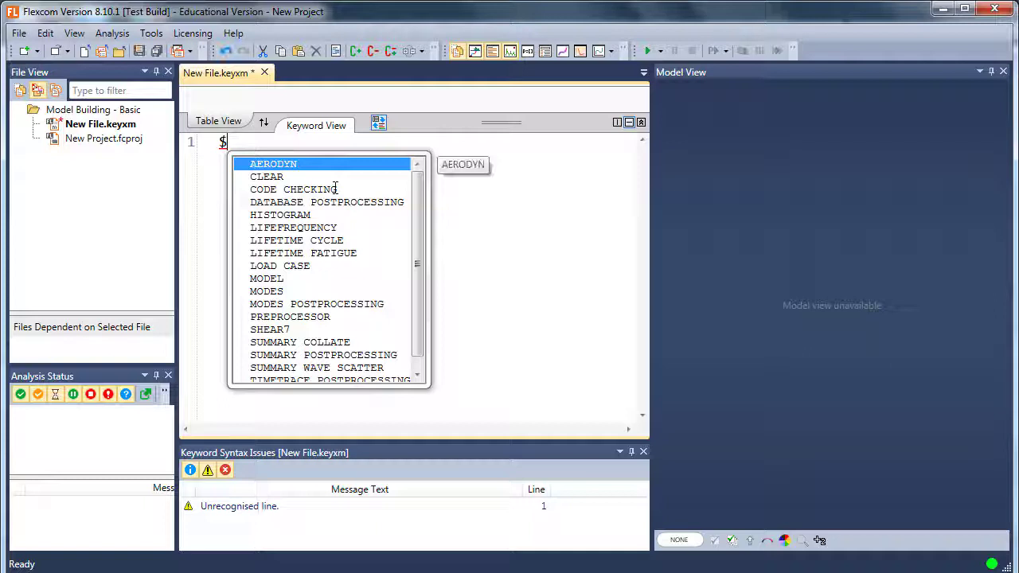
type("mo")
key("Return")
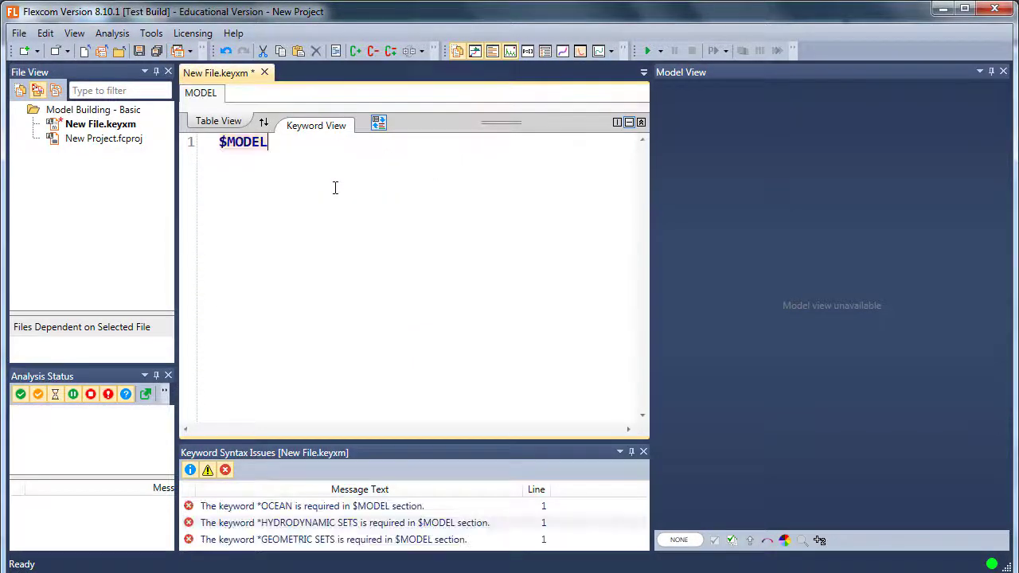
key("Return")
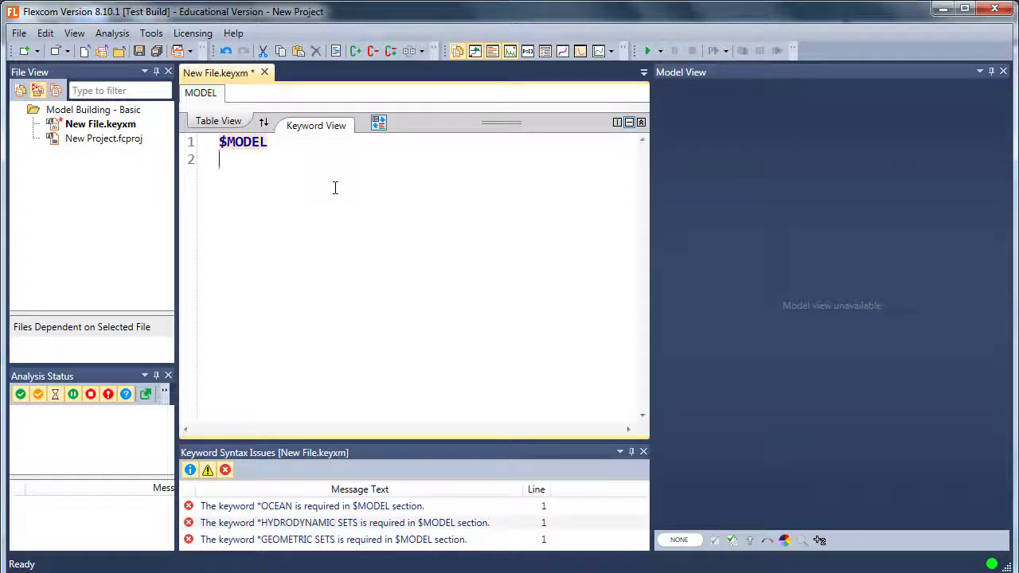
type("*Lin")
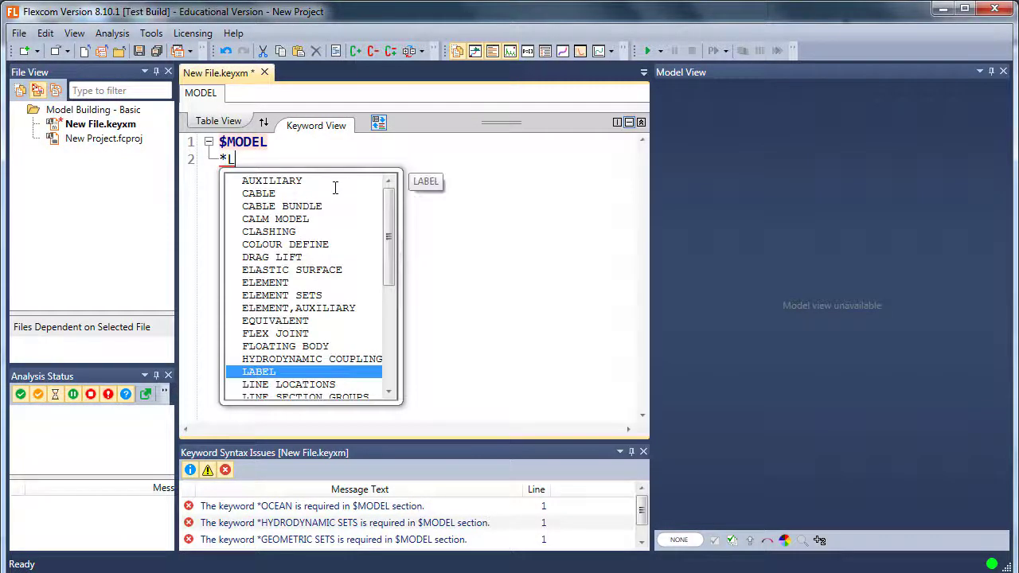
key("Down")
key("Down")
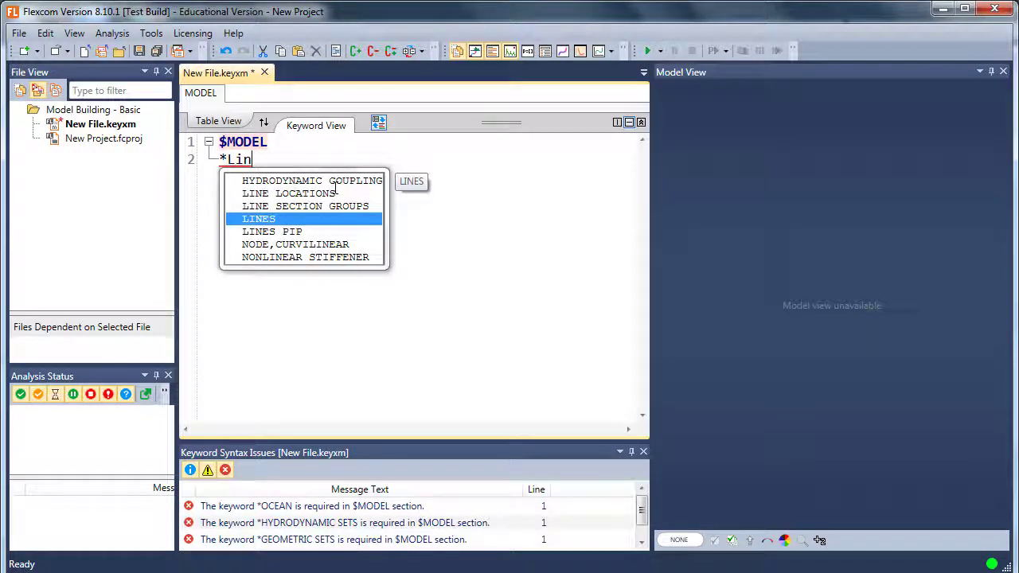
key("Return")
key("Return")
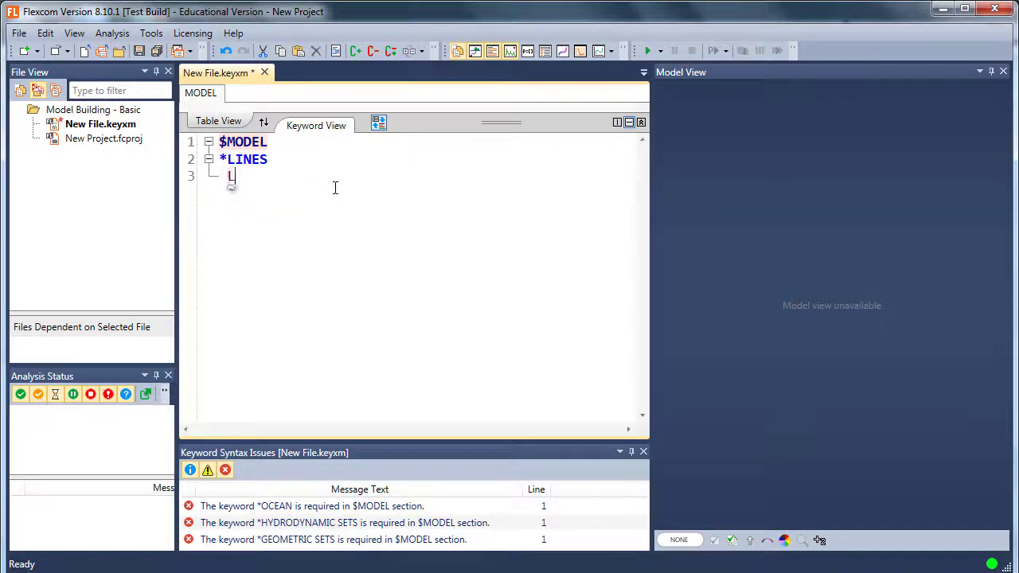
type("L")
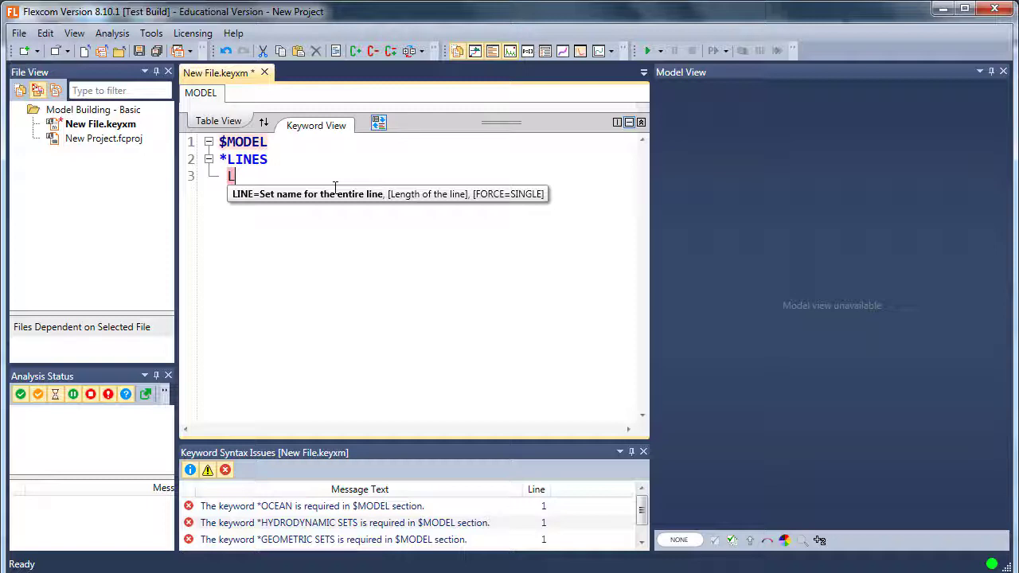
type("INE=")
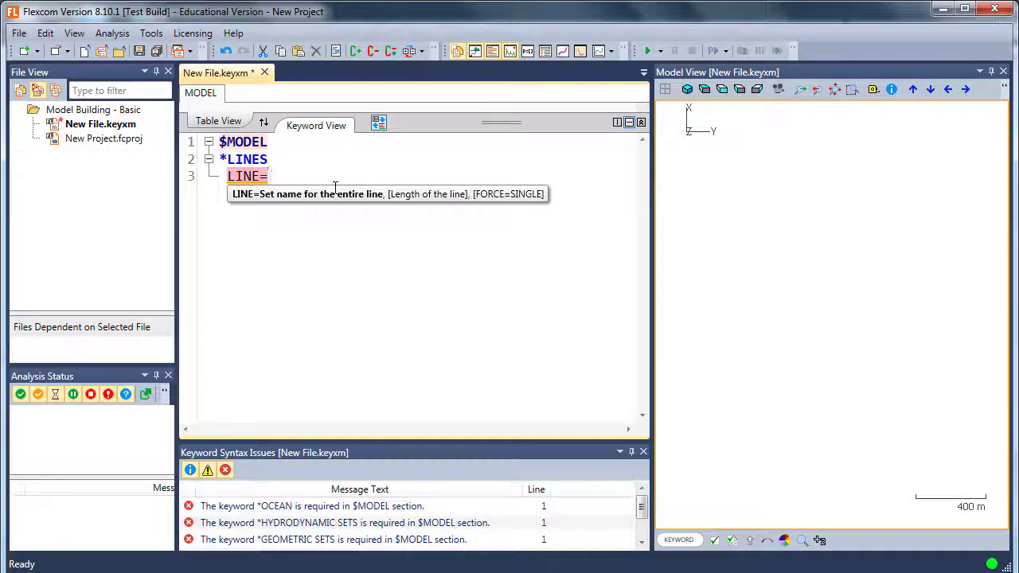
type("SCR")
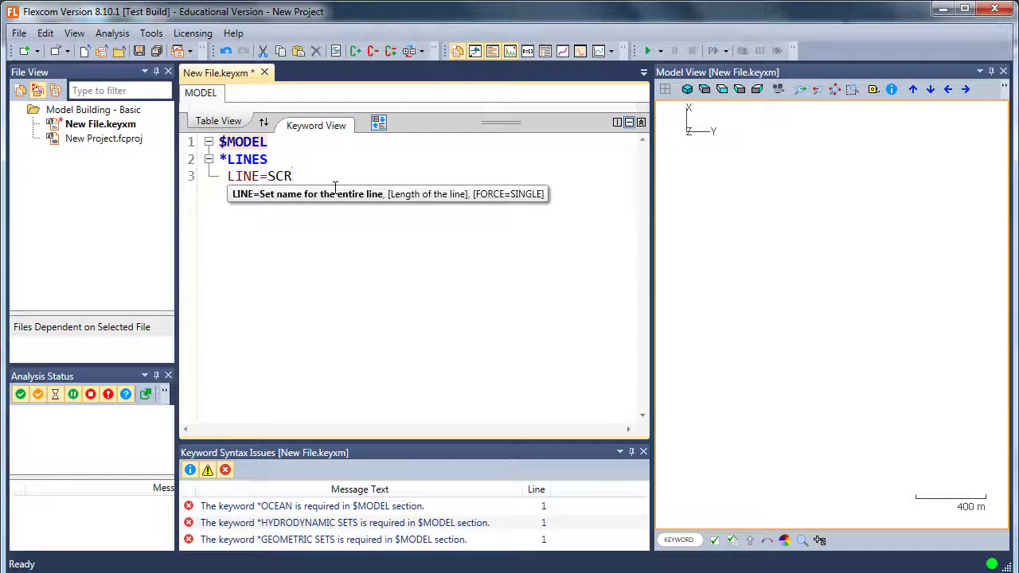
- Give SCR a start point Seabed at 0,0,0 and an end point Hangoff at 1000,1000,0
key("Return")
type("START")
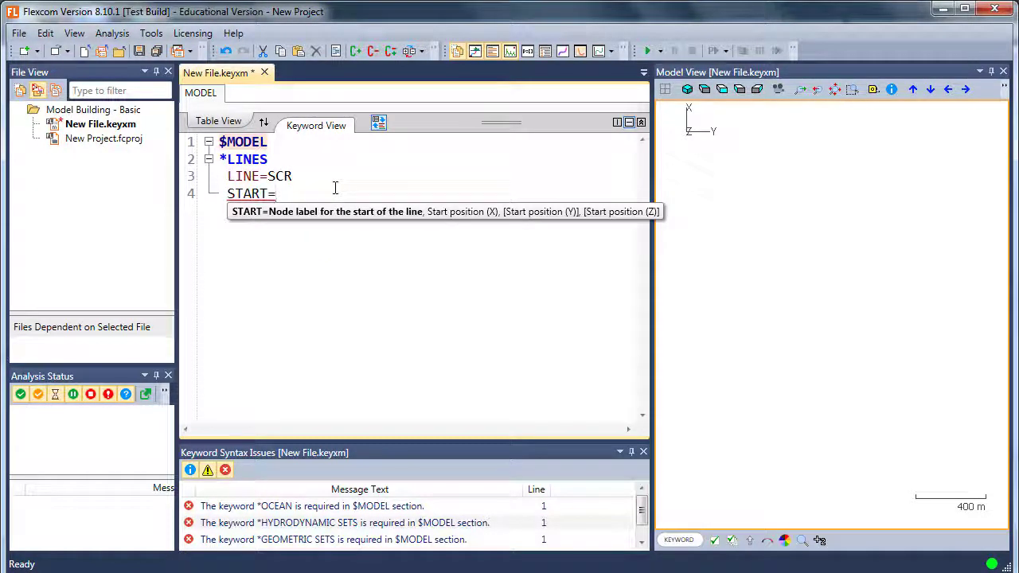
type("=Seabed,")
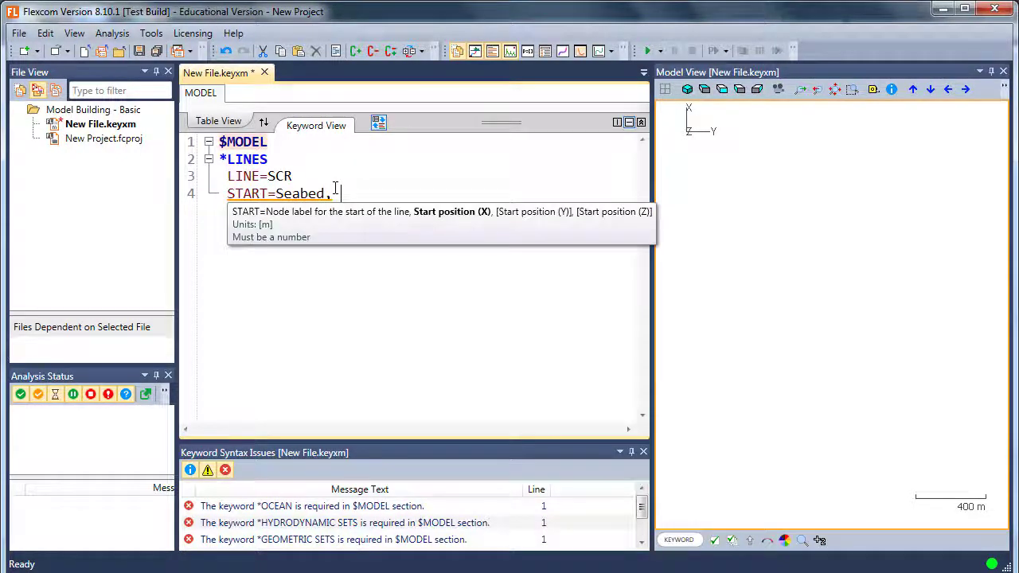
type("0,0,0")
key("Return")
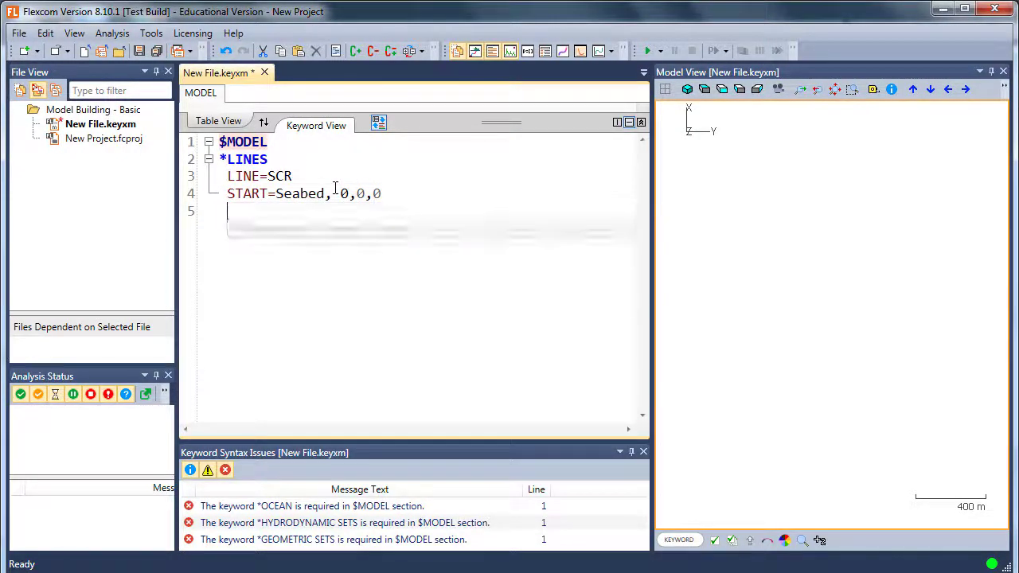
type("END")
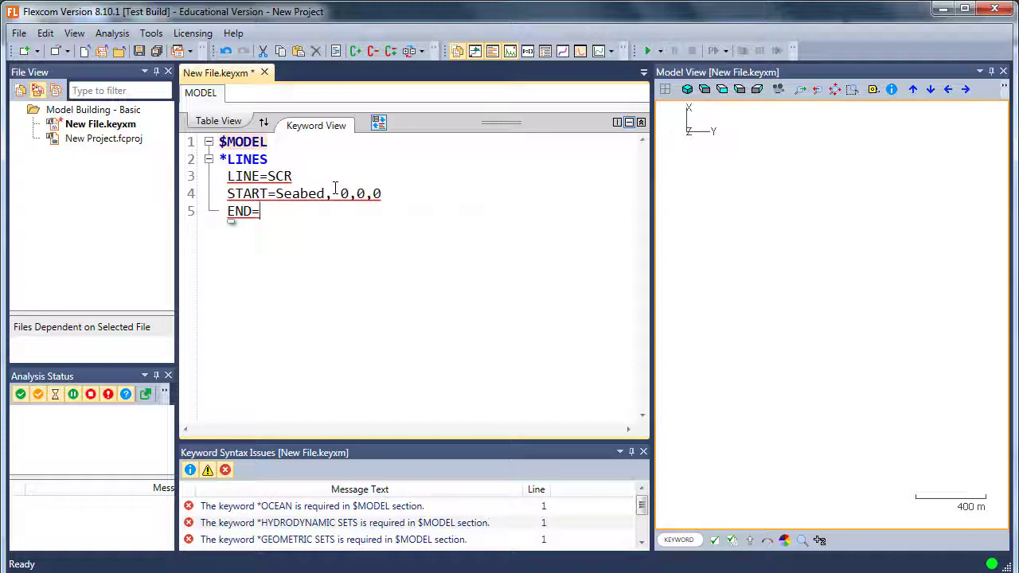
type("=Han")
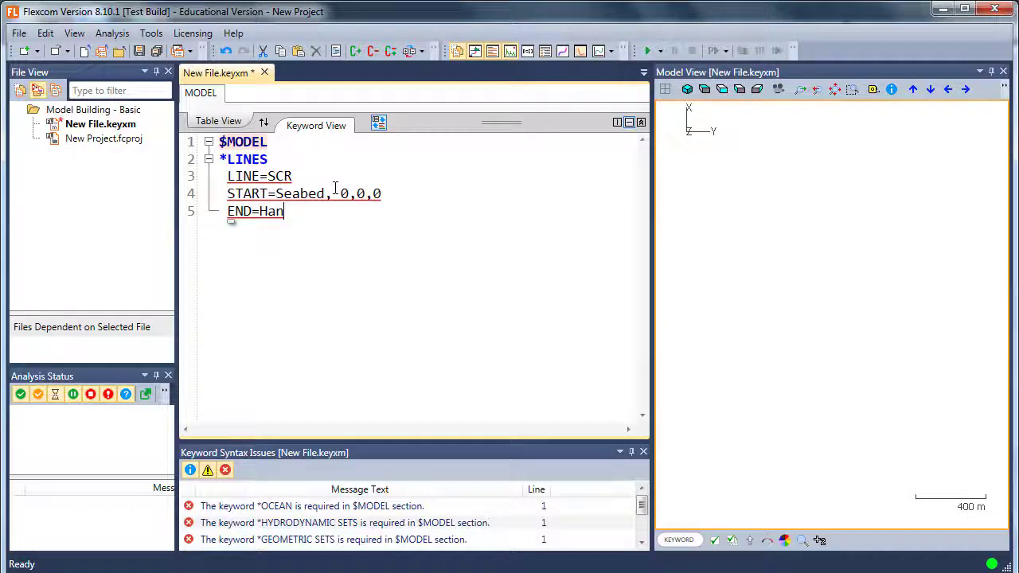
type("goff, ")
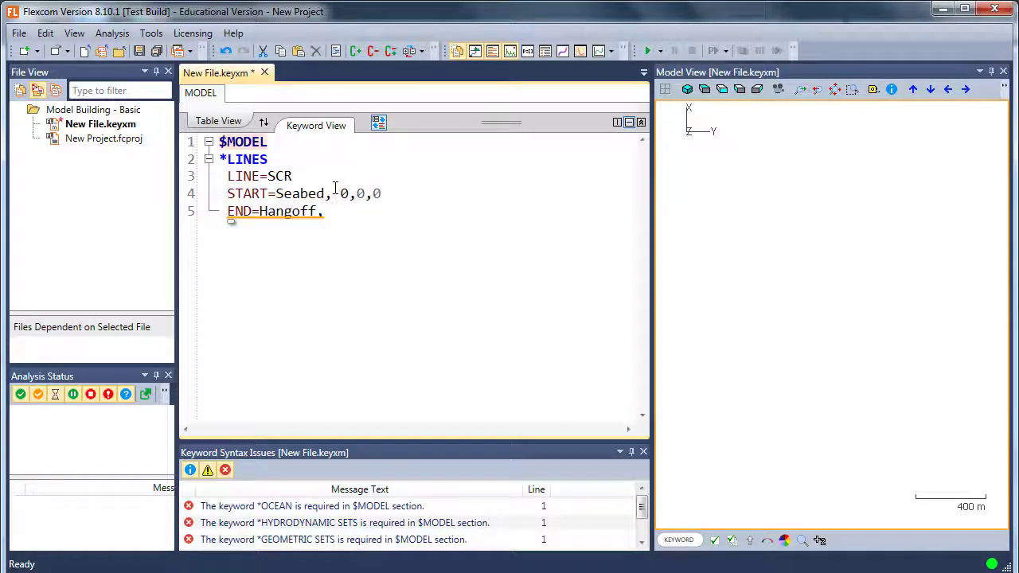
type("1000,")
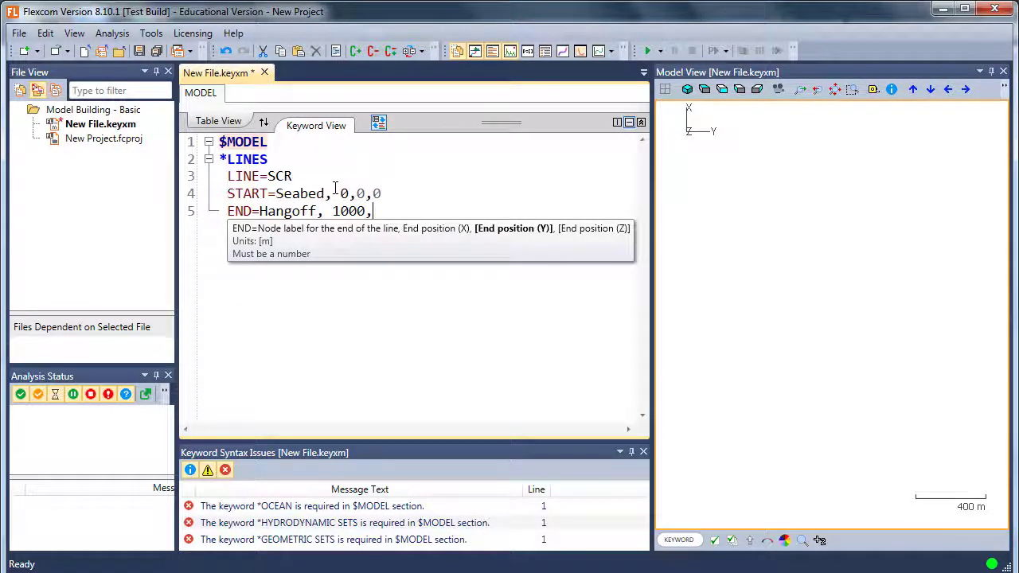
type("1000,")
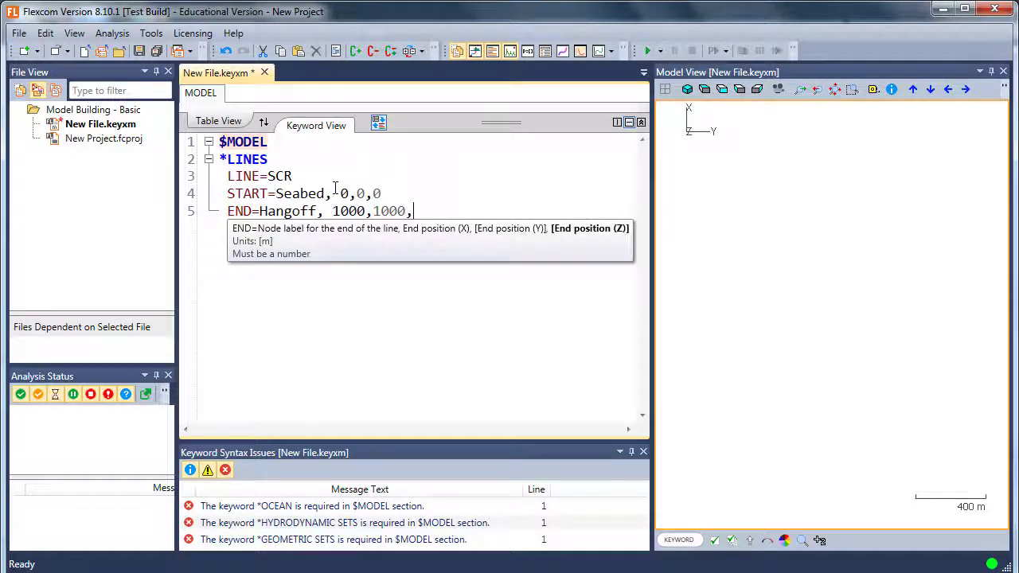
type("0")
- Add a 1,25 element length line below the end point, with node numbers shown
key("Return")
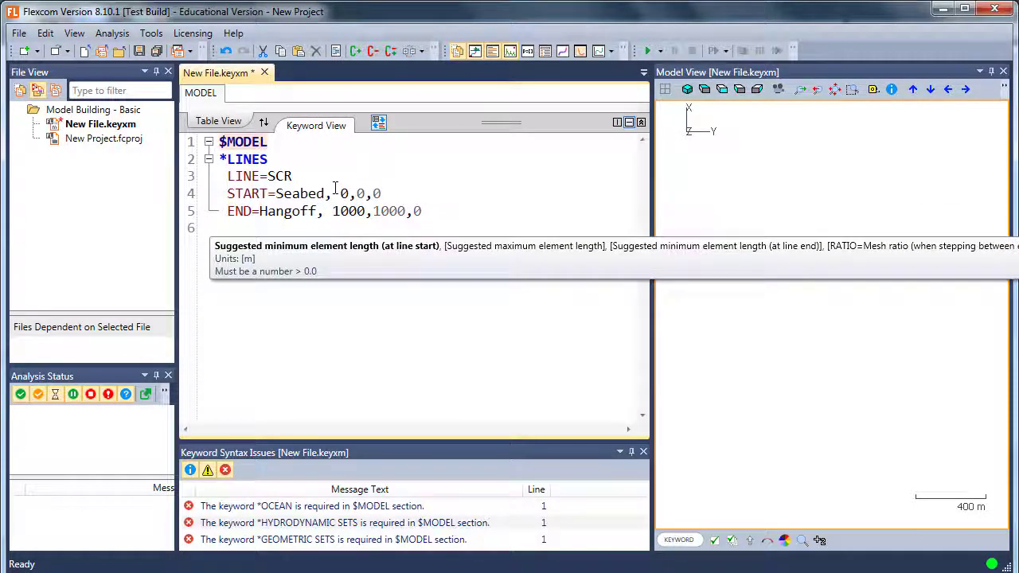
type("1")
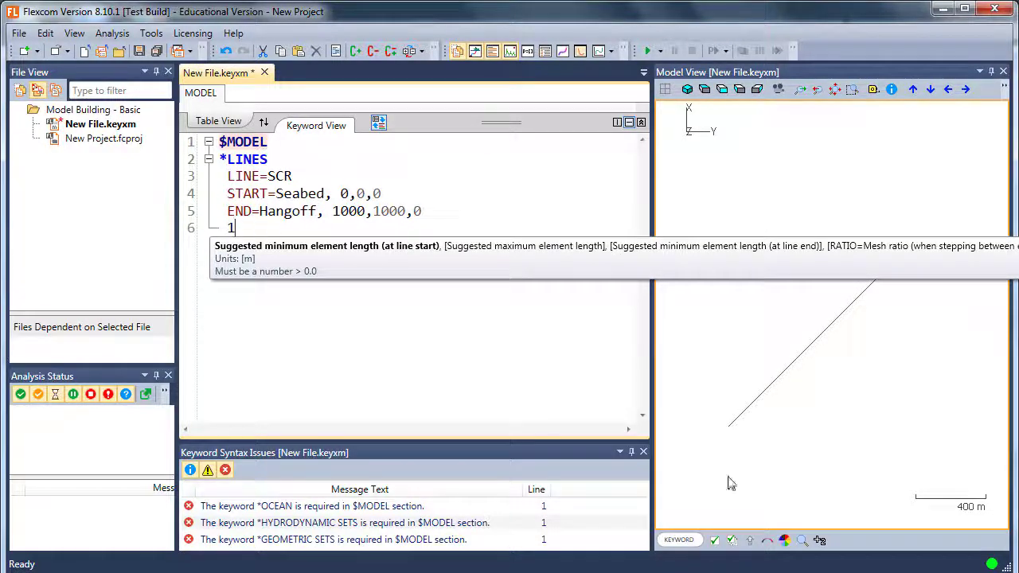
left_click(714, 540)
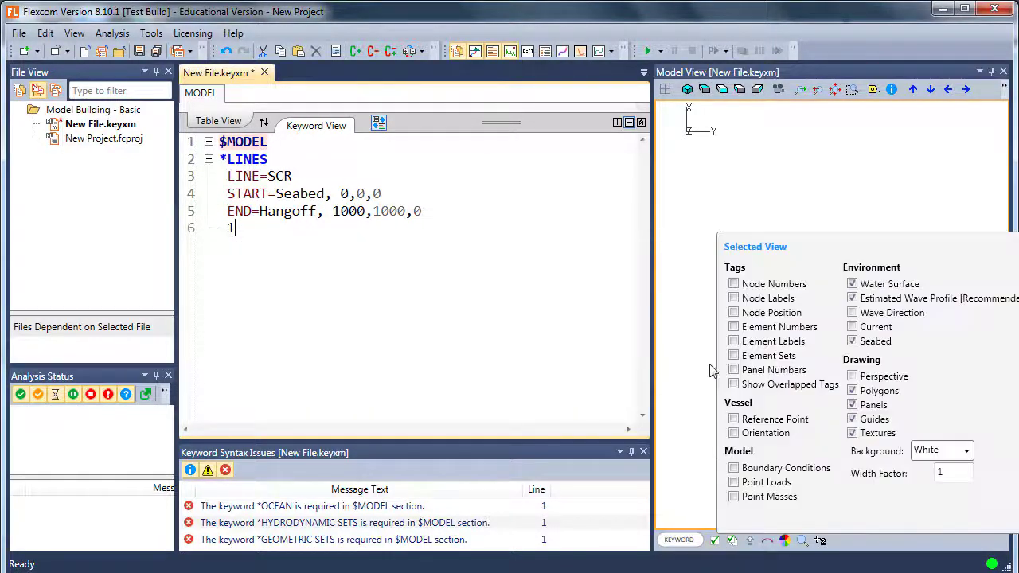
left_click(733, 283)
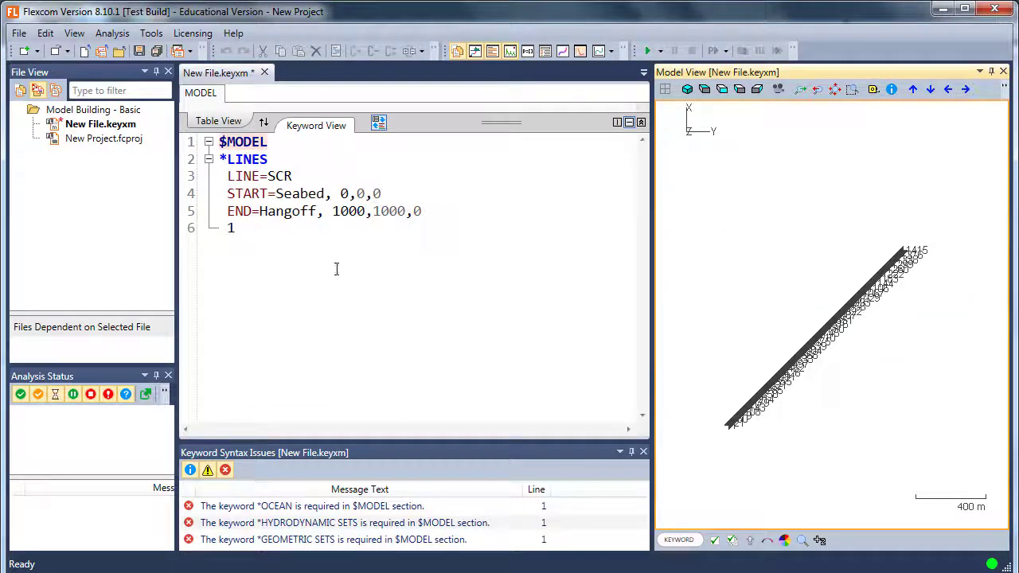
left_click(257, 230)
type(",")
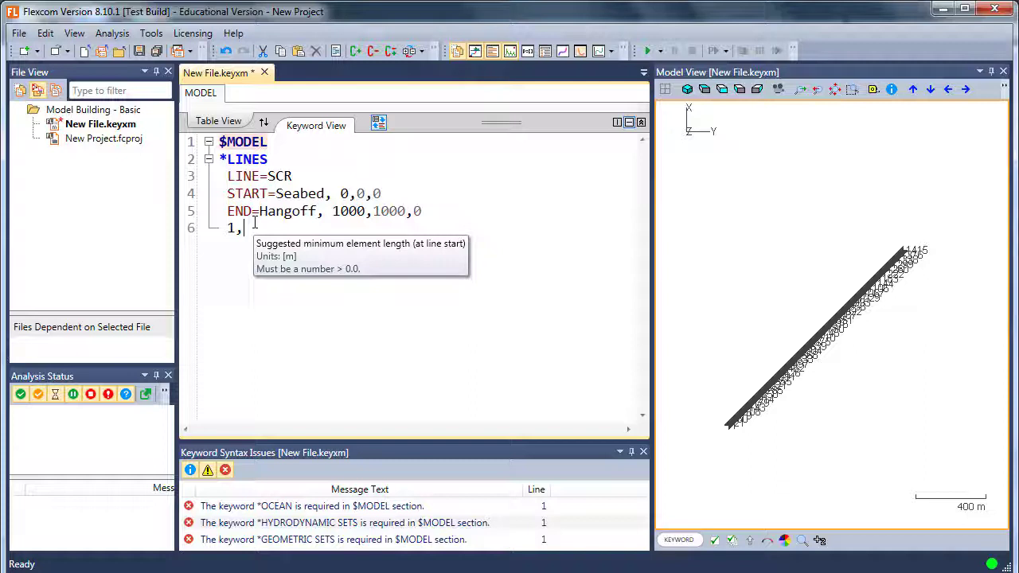
type("25")
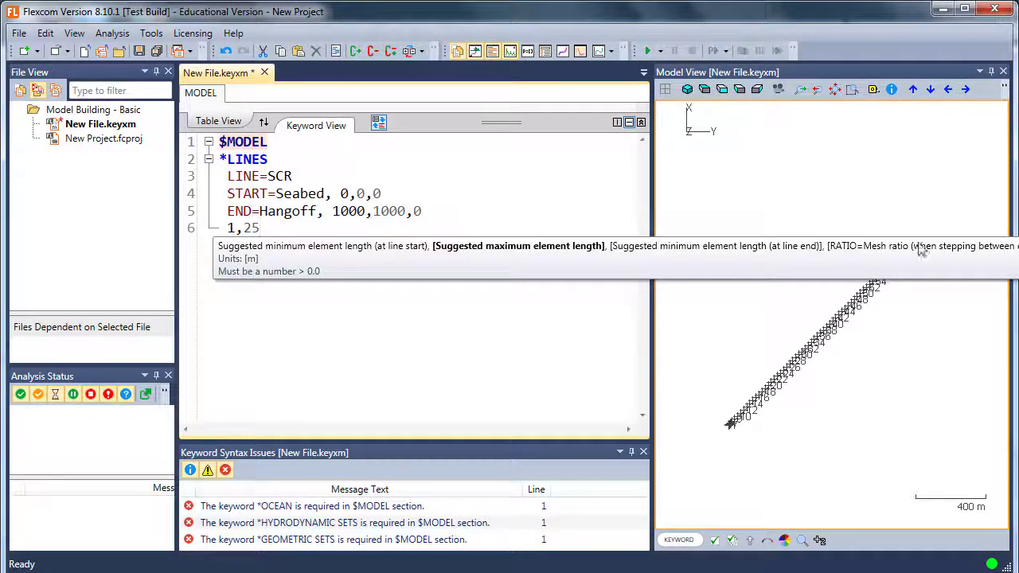
left_click(398, 211)
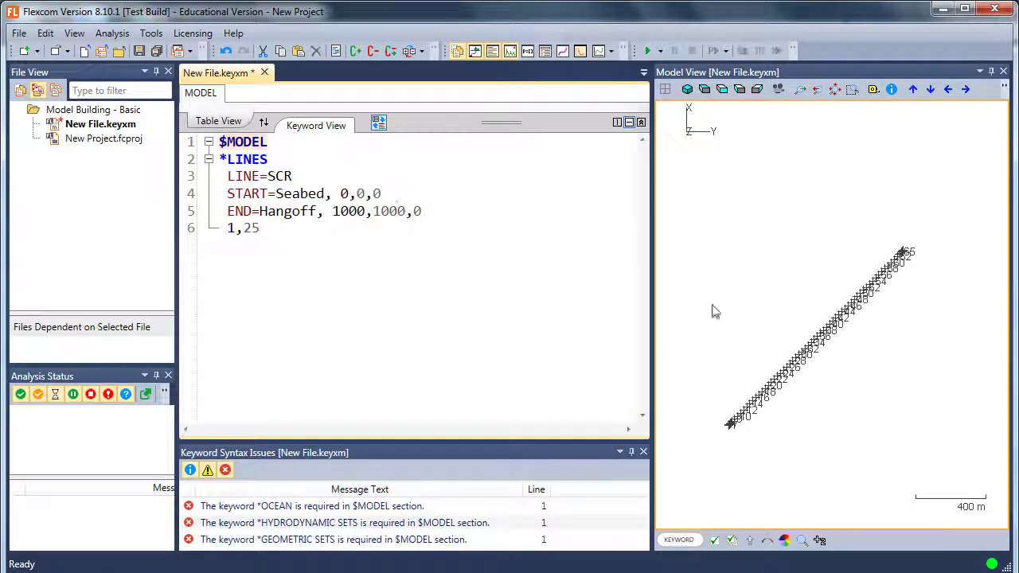
scroll(817, 362, "up", 2)
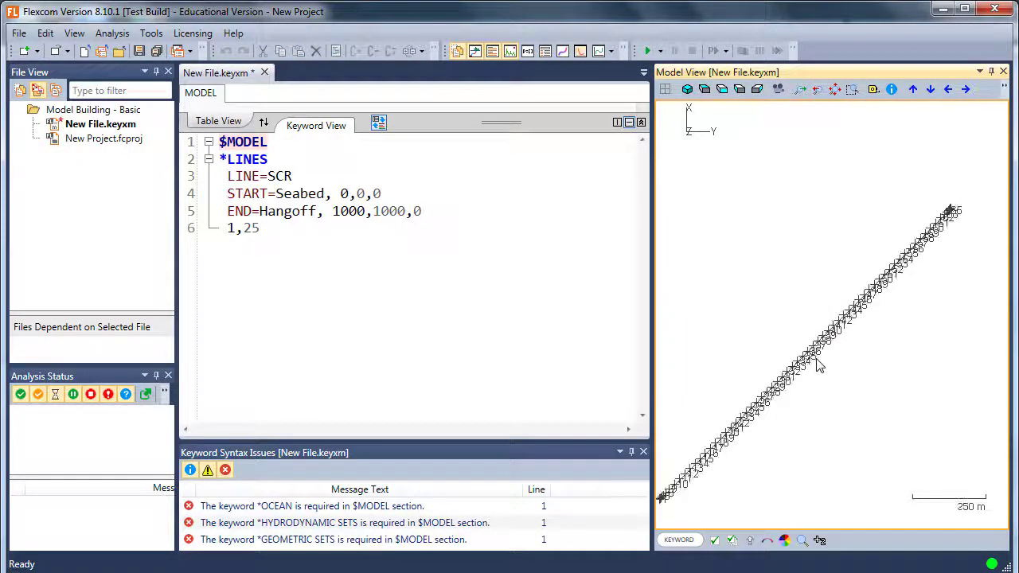
middle_click_drag(816, 407, 843, 357)
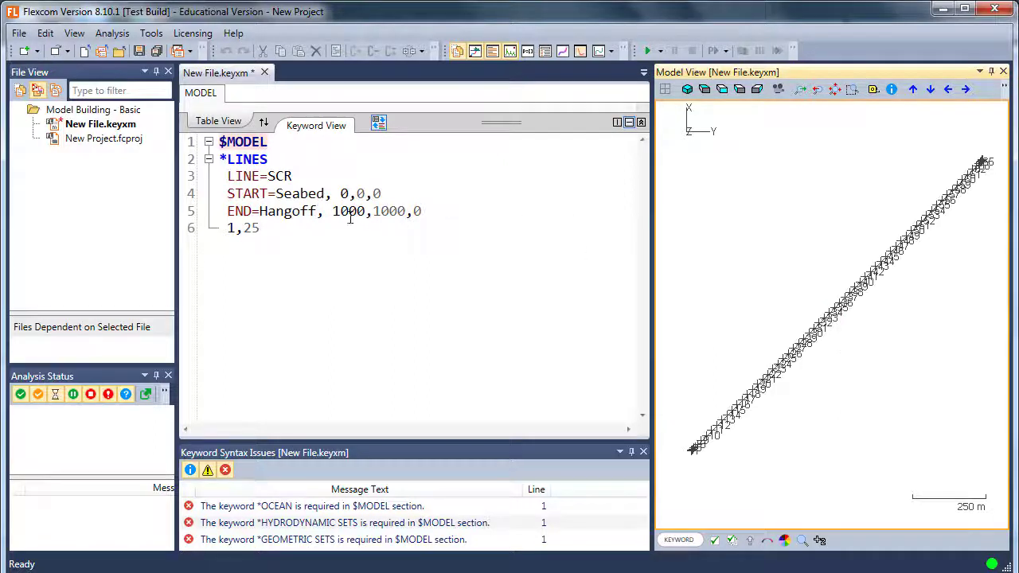
- Set the SCR line length to 1600 and hide node numbers in the model view
left_click(326, 230)
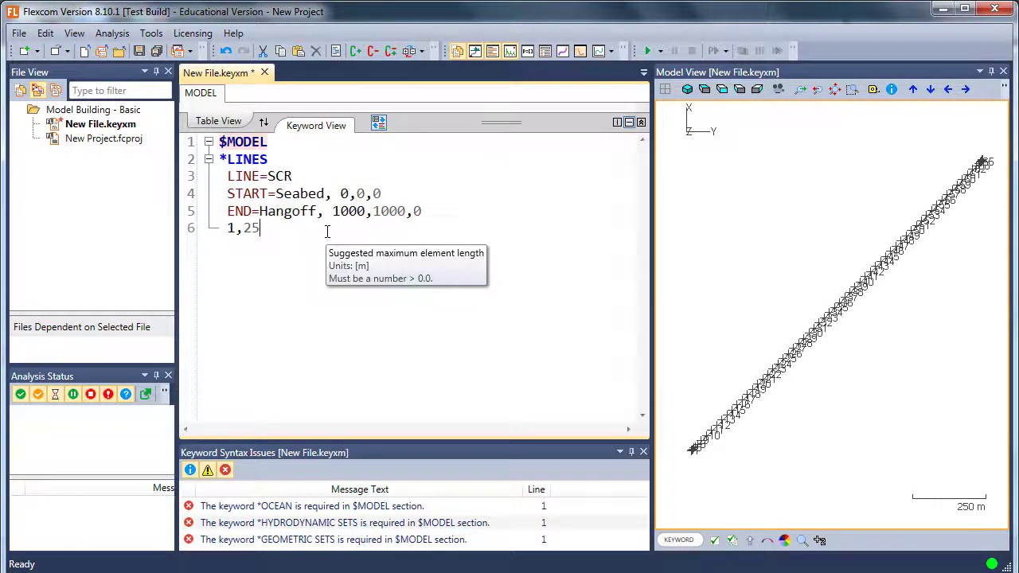
left_click(308, 175)
type(", ")
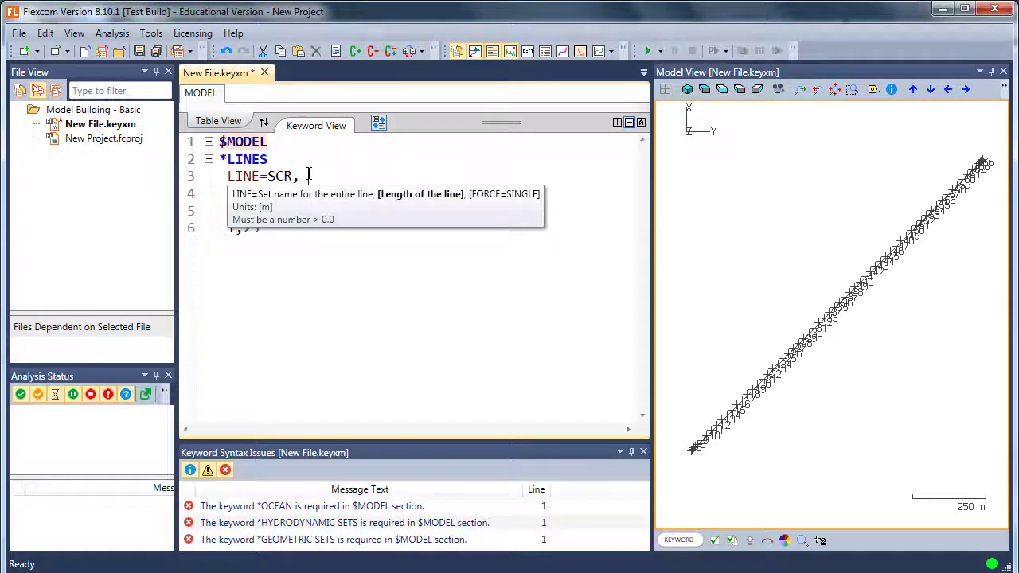
type("1600")
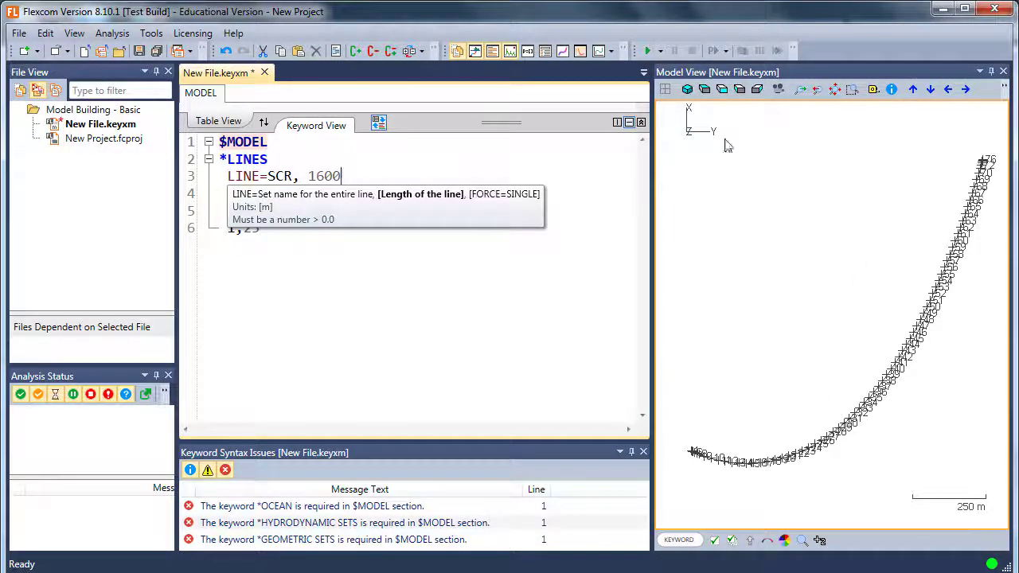
left_click(713, 540)
left_click(731, 280)
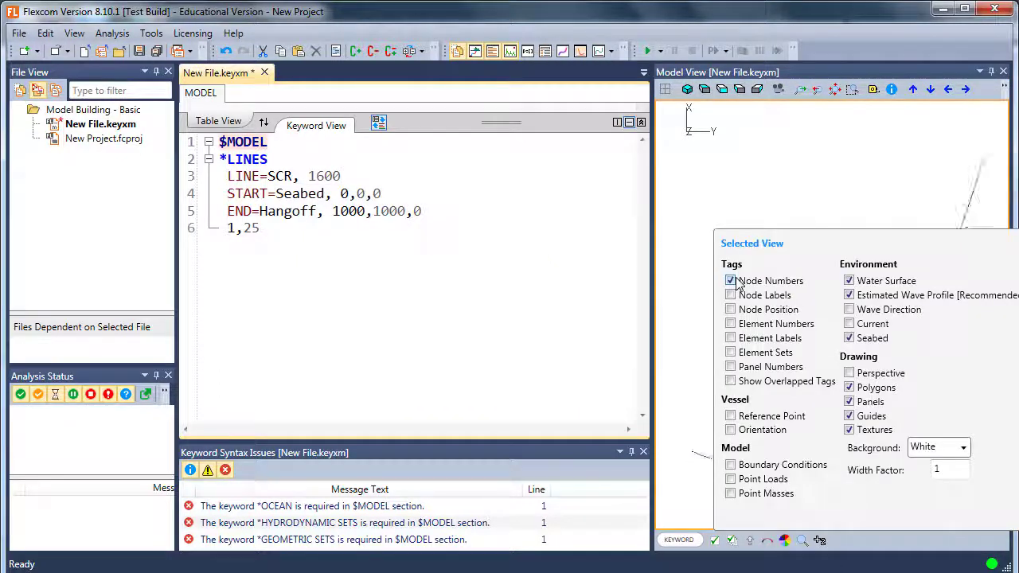
left_click(399, 257)
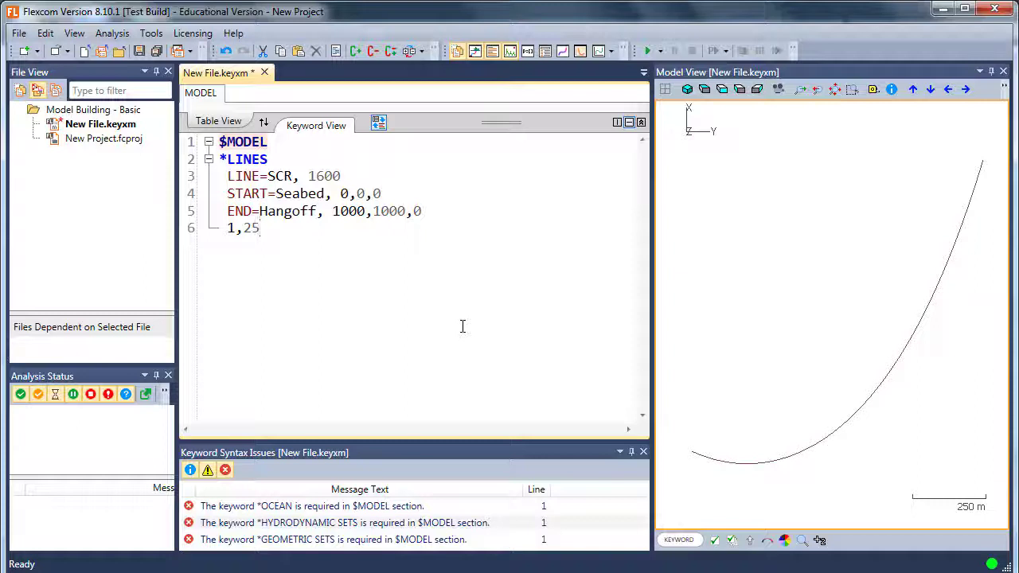
- Add an *OCEAN line reading 1000, <1025kg/m3>, 9.81
key("Return")
key("Return")
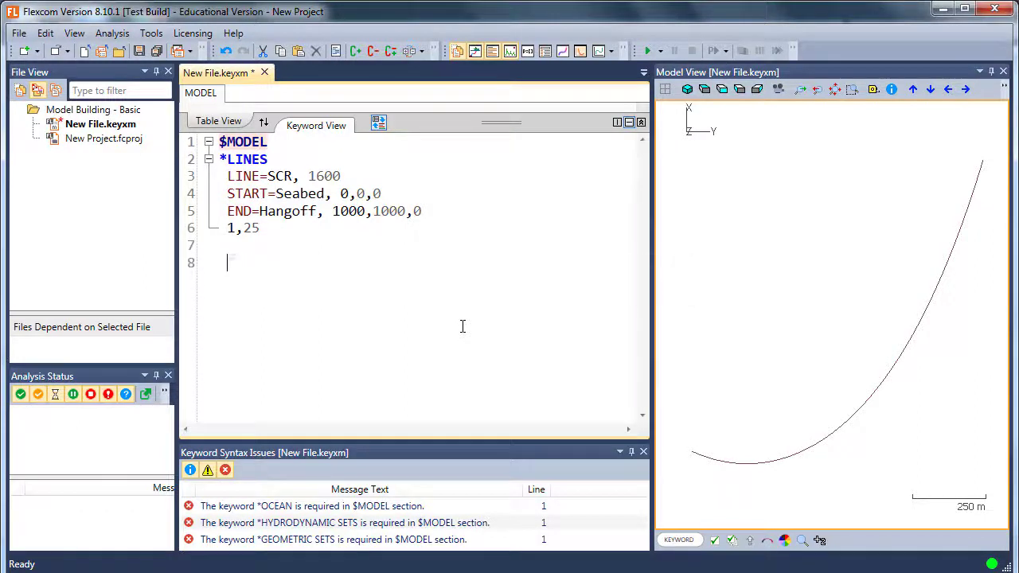
type("*O")
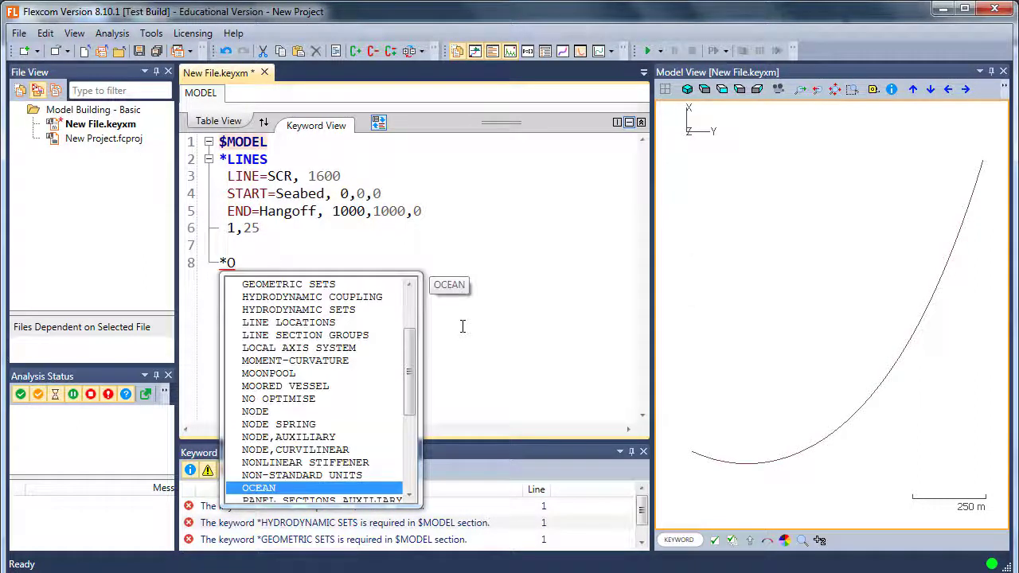
key("Return")
key("Return")
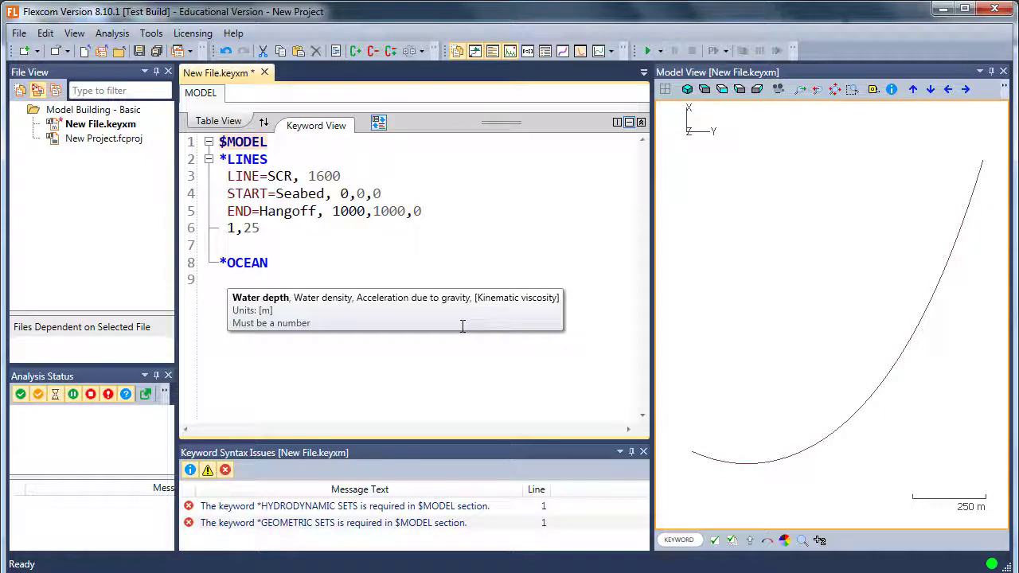
type("1")
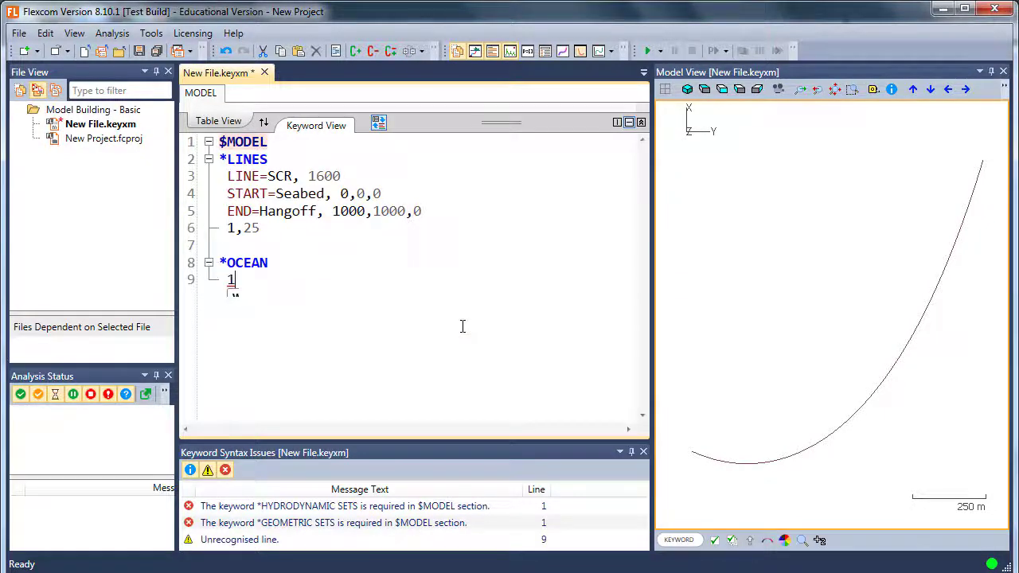
type("000, 1025")
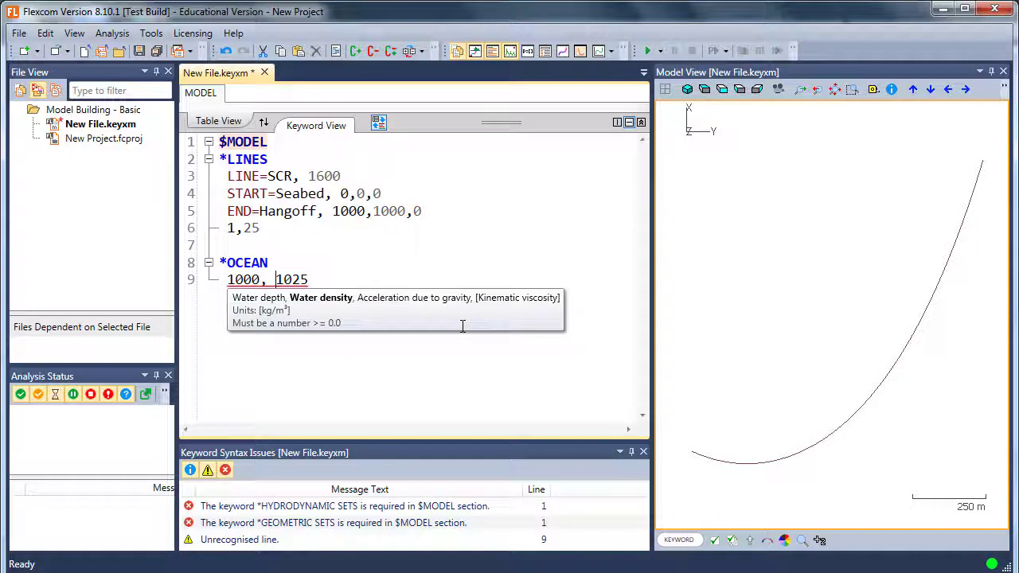
type("<")
key("End")
type("kg/m3?>")
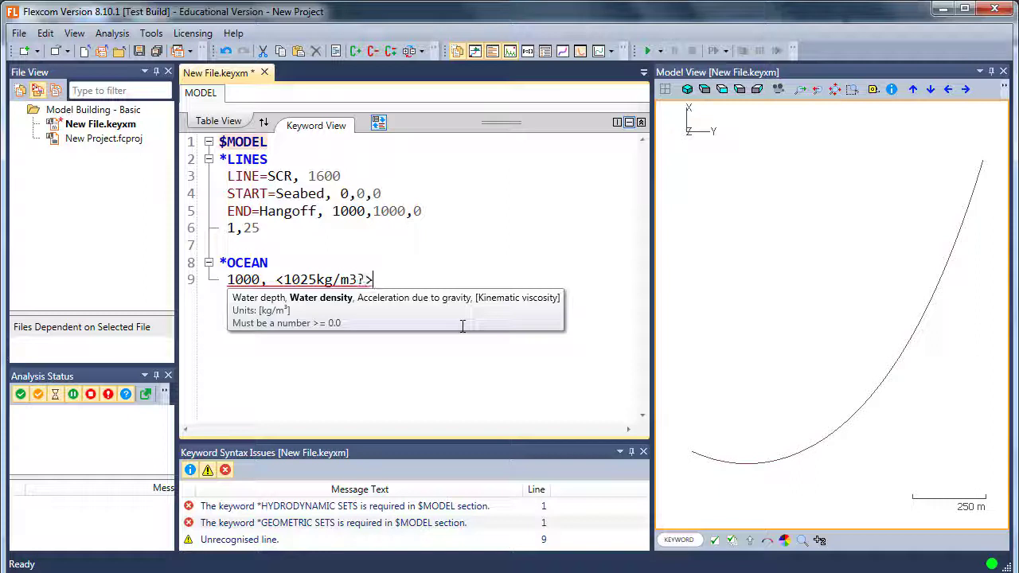
key("BackSpace")
key("BackSpace")
type("?, 9.,")
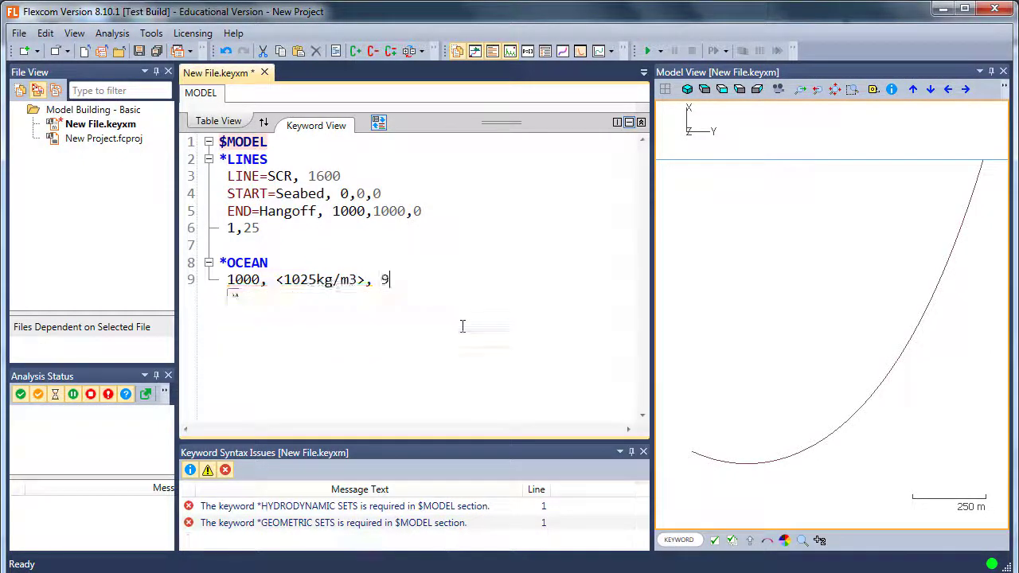
key("BackSpace")
key("BackSpace")
type(".81")
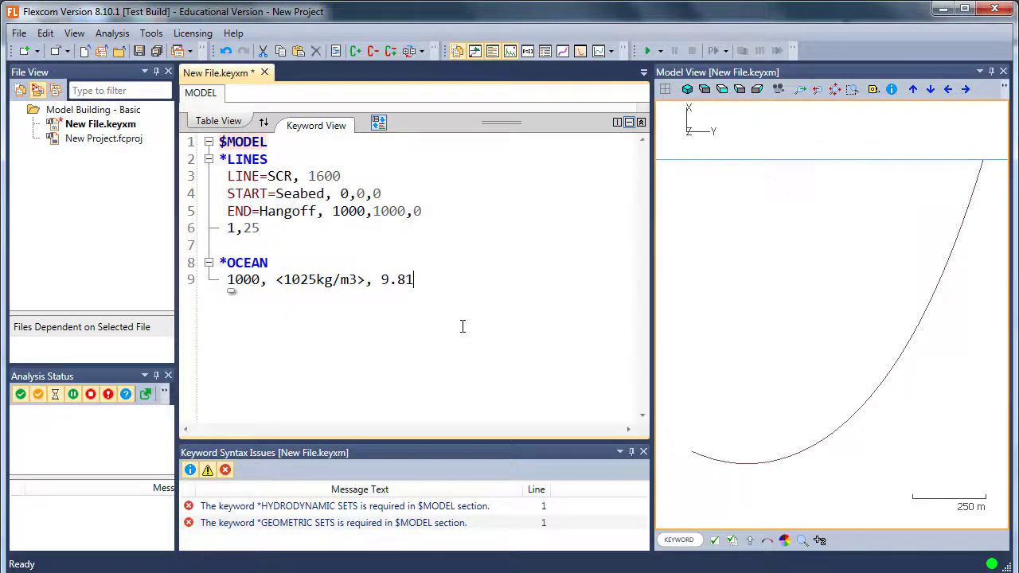
- Check the 1000 occurrences and insert two blank lines above $MODEL
left_click(308, 268)
key("ctrl+Home")
key("End")
left_click(270, 263)
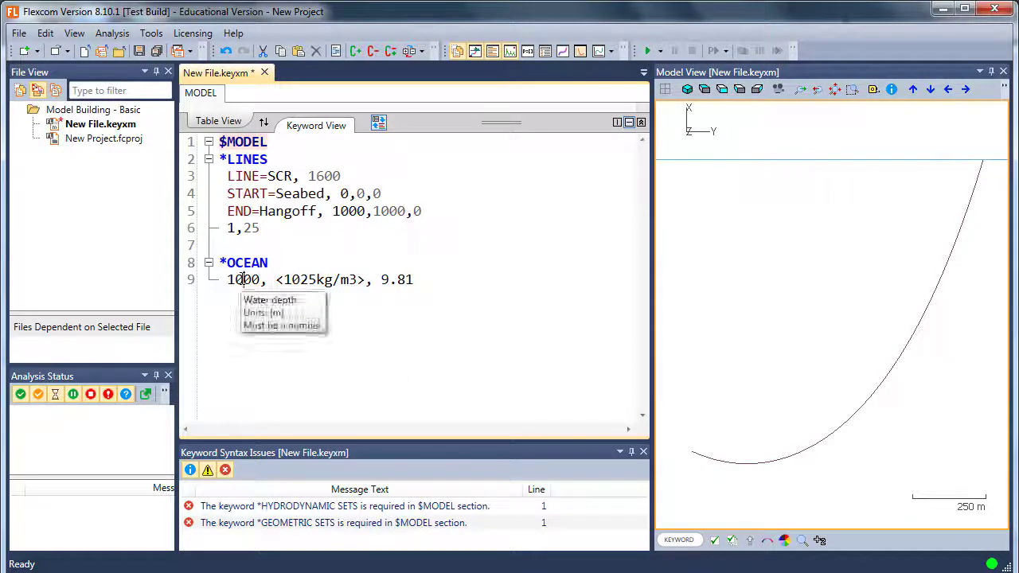
double_click(356, 211)
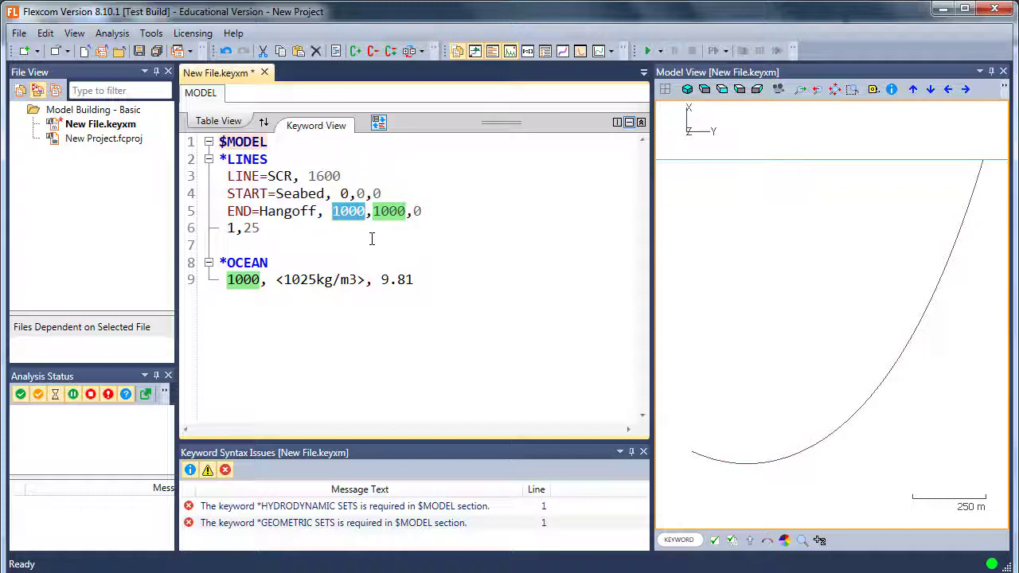
left_click(385, 274)
key("ctrl+Home")
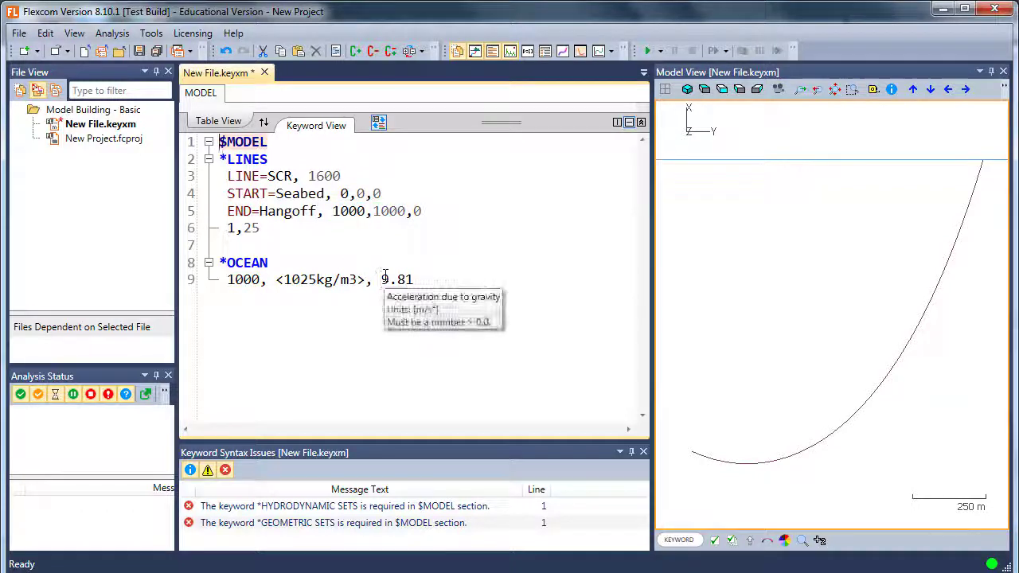
key("Return")
key("Return")
key("Up")
key("Up")
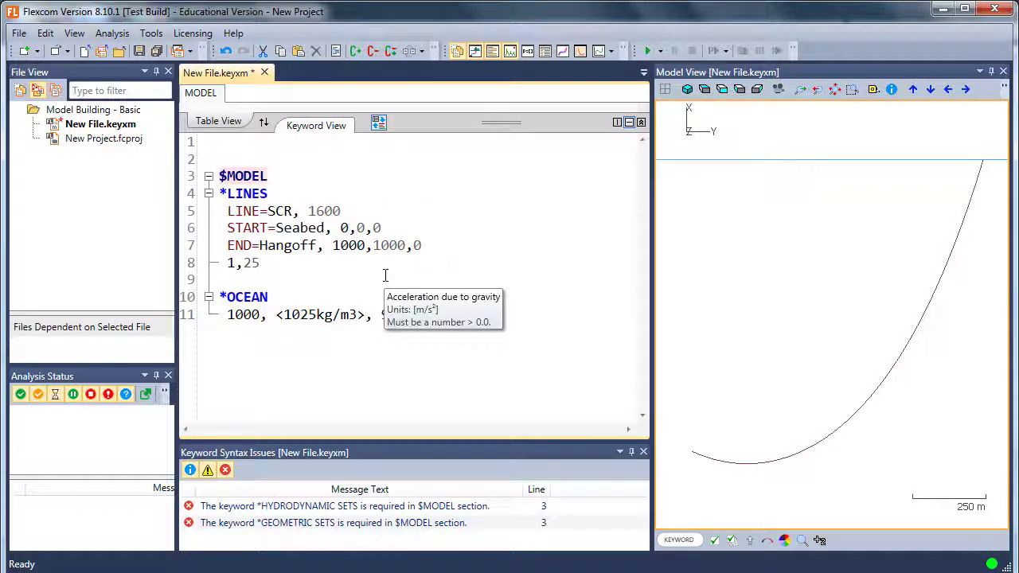
- Add a $PREPROCESSOR *PARAMETERS block defining WD as <1000m>
type("$pr")
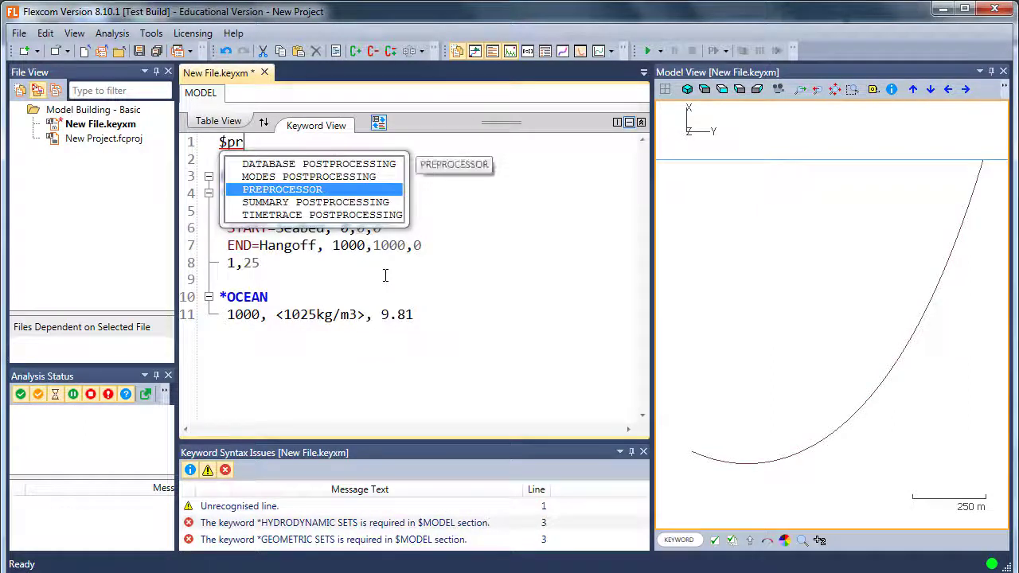
key("Return")
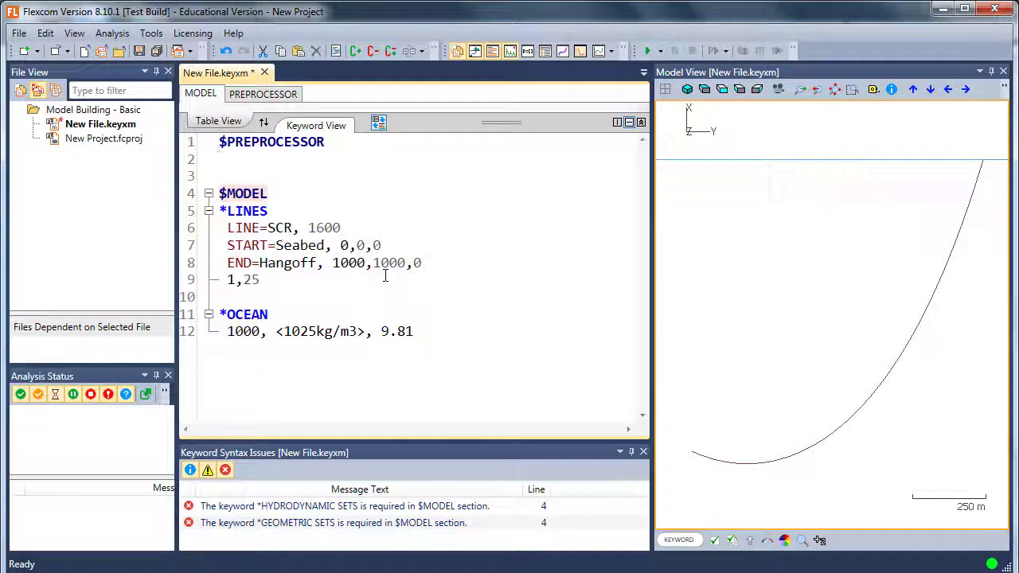
type("*par")
key("Return")
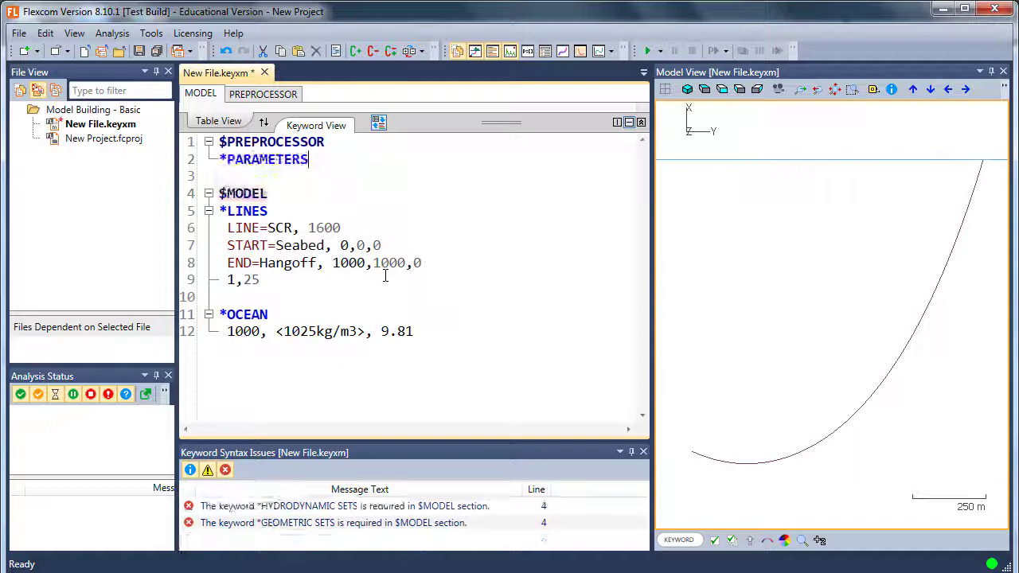
key("Return")
type("WD,")
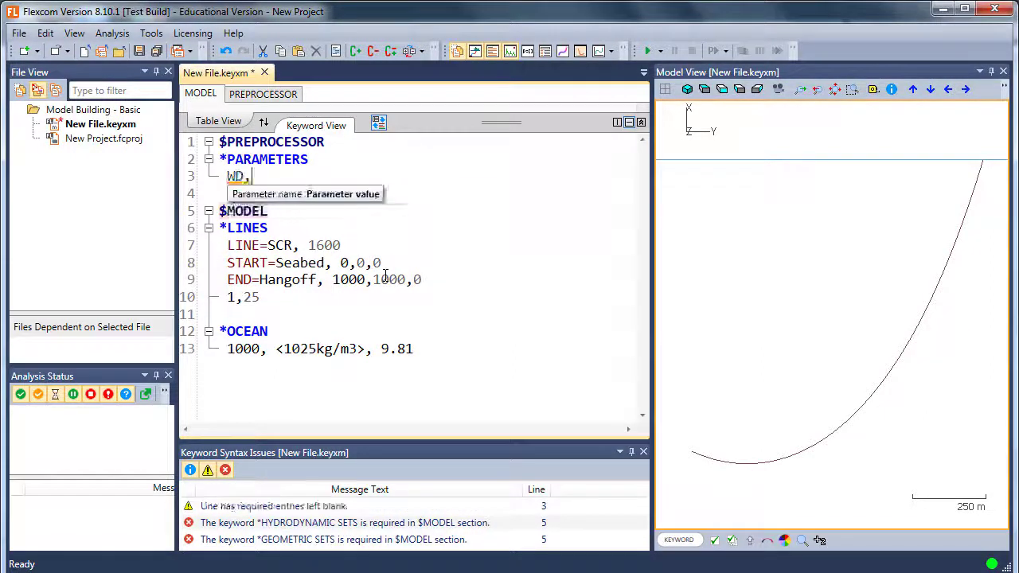
type(" <10")
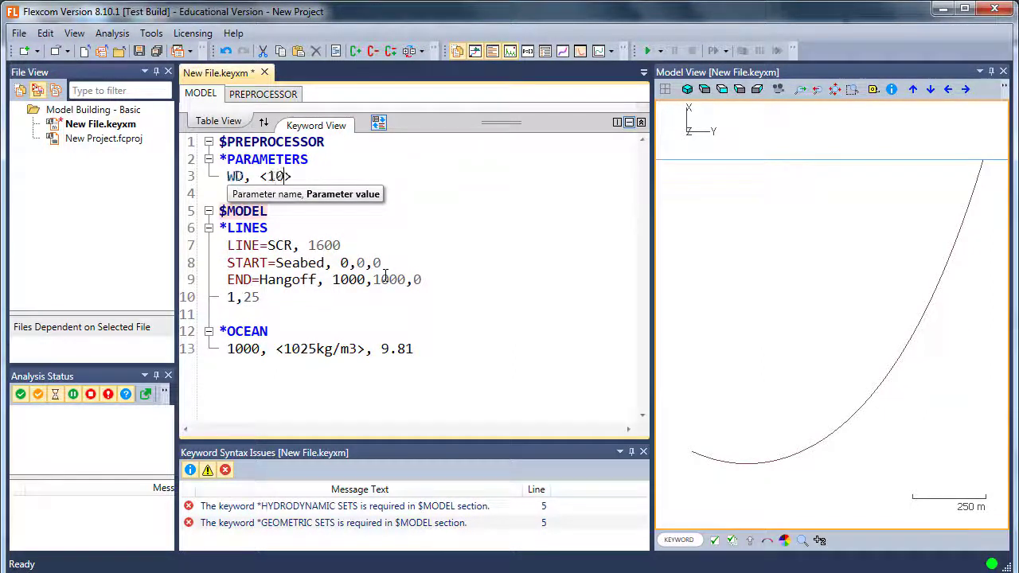
type("00m")
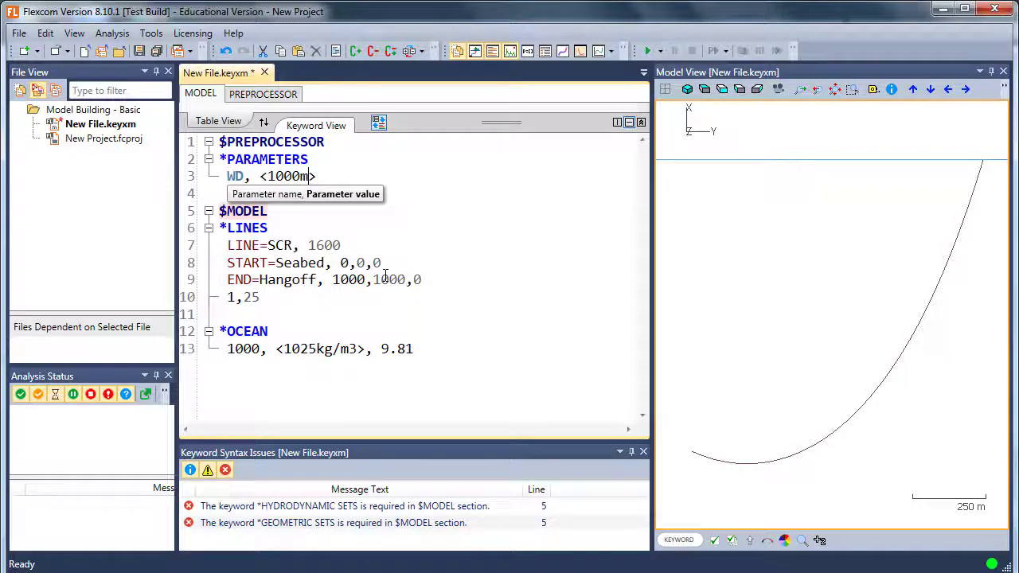
- Replace the ocean water depth 1000 with =[WD] and copy that reference
key("Home")
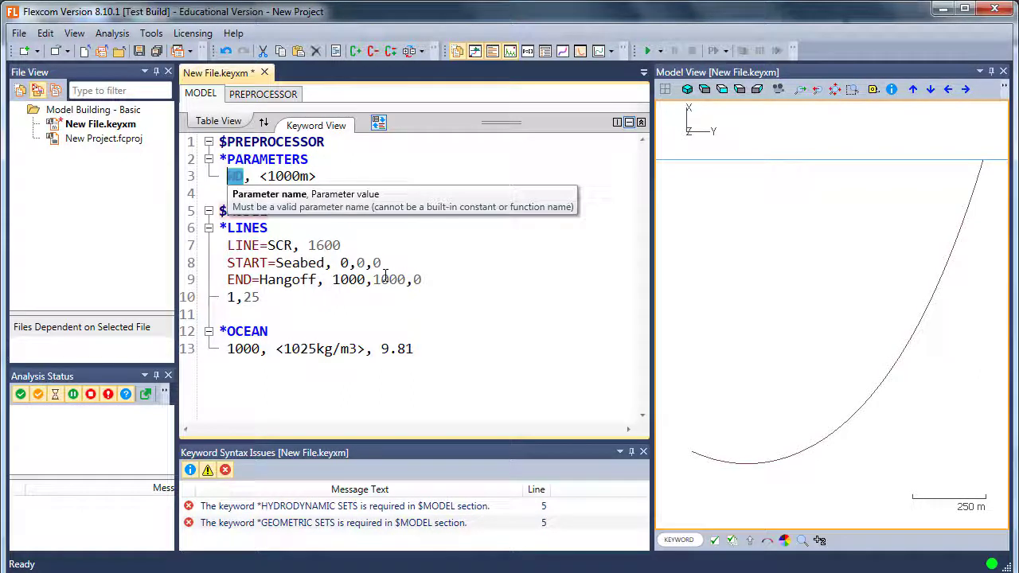
key("Down")
key("Down")
key("Down")
key("Down")
key("Down")
key("Down")
key("Down")
key("Down")
key("Down")
key("Down")
key("ctrl+Right")
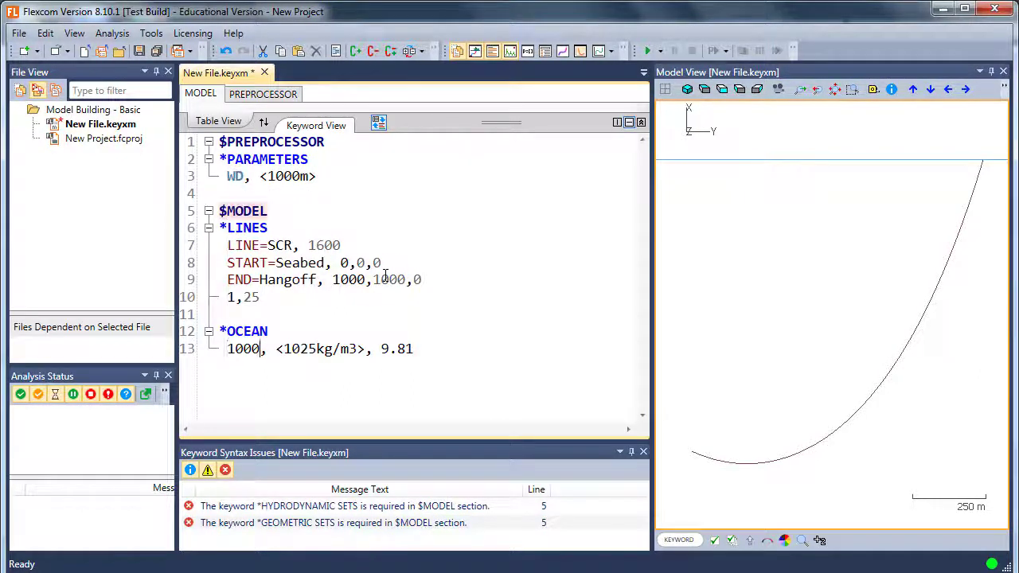
key("ctrl+shift+Left")
type("=[")
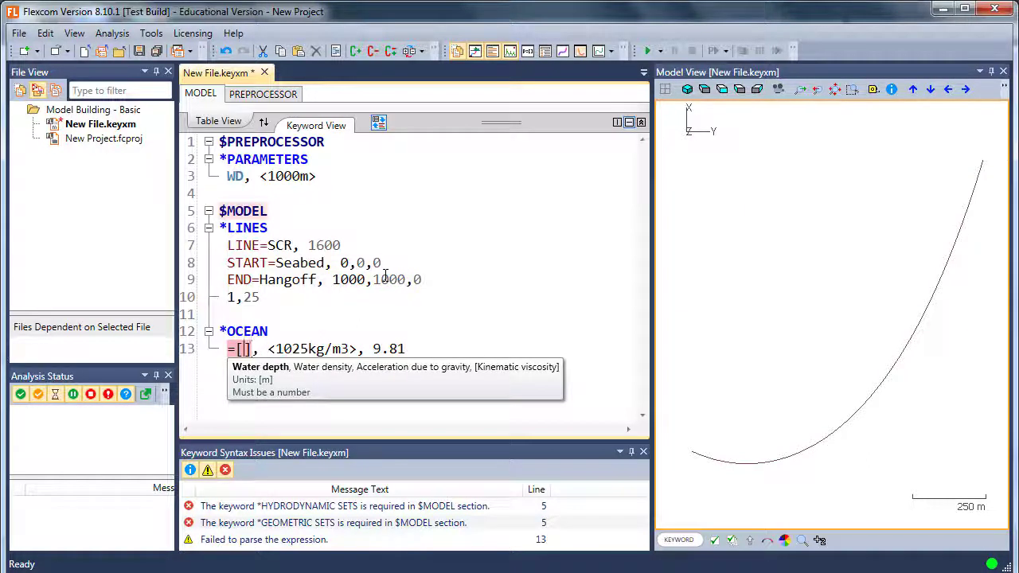
type("WD")
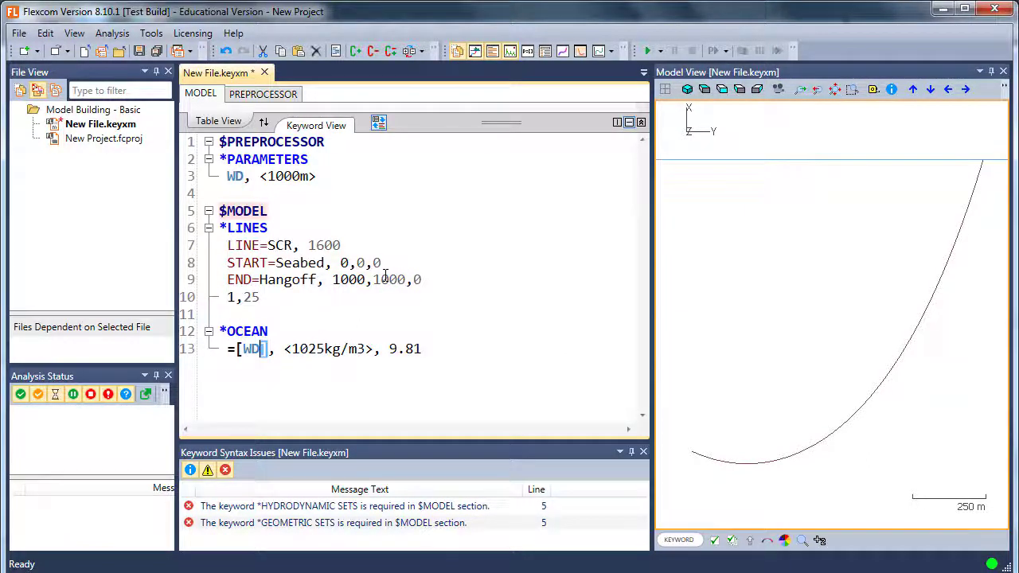
key("Right")
key("shift+Home")
key("ctrl+c")
- Paste =[WD] over the first 1000 in the Hangoff coordinates
key("Up")
key("Up")
key("Up")
key("Up")
key("ctrl+Right")
key("ctrl+Right")
key("ctrl+Right")
key("ctrl+Right")
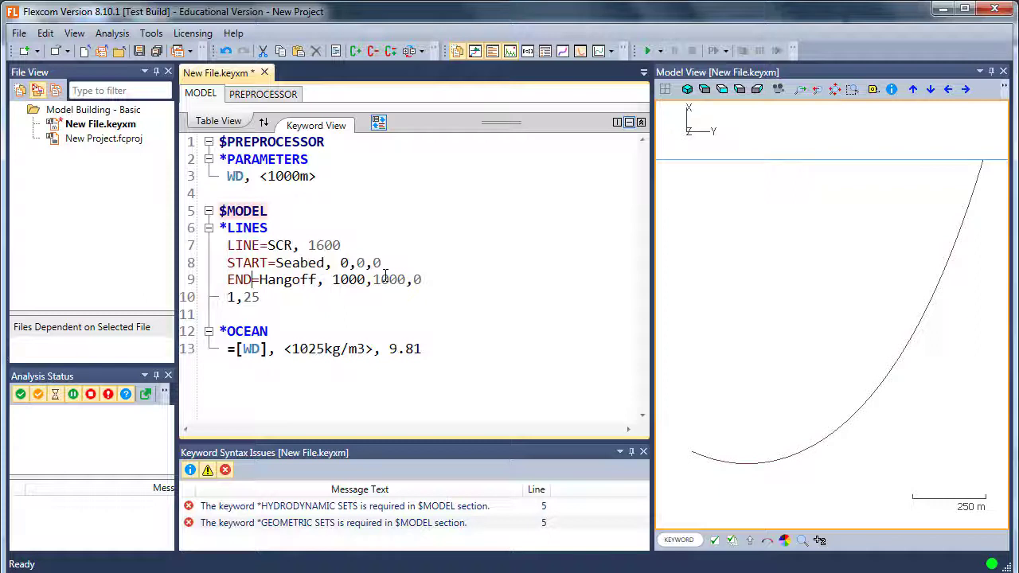
key("ctrl+shift+Right")
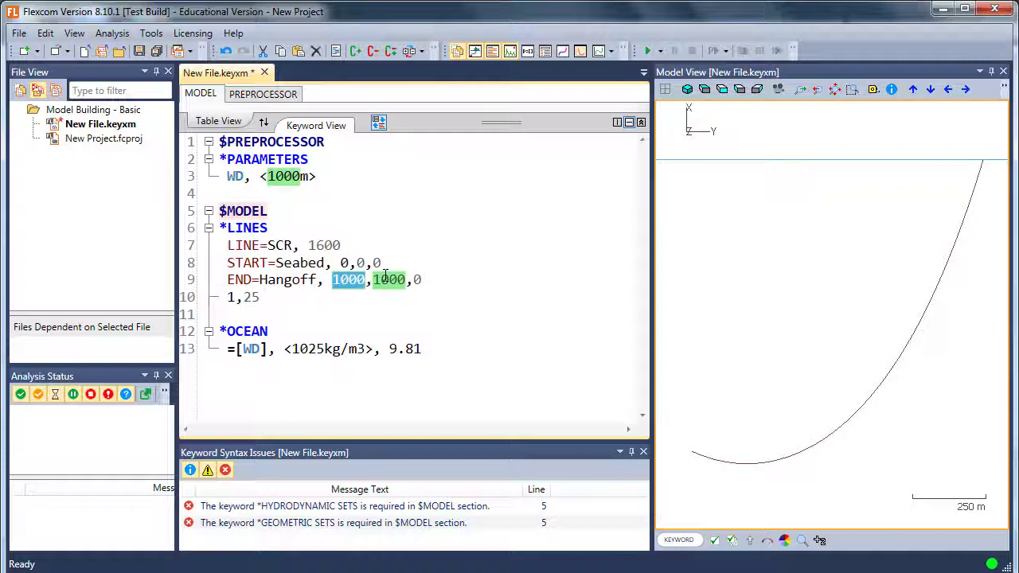
key("ctrl+v")
key("Left")
key("Left")
key("Left")
key("Left")
key("Left")
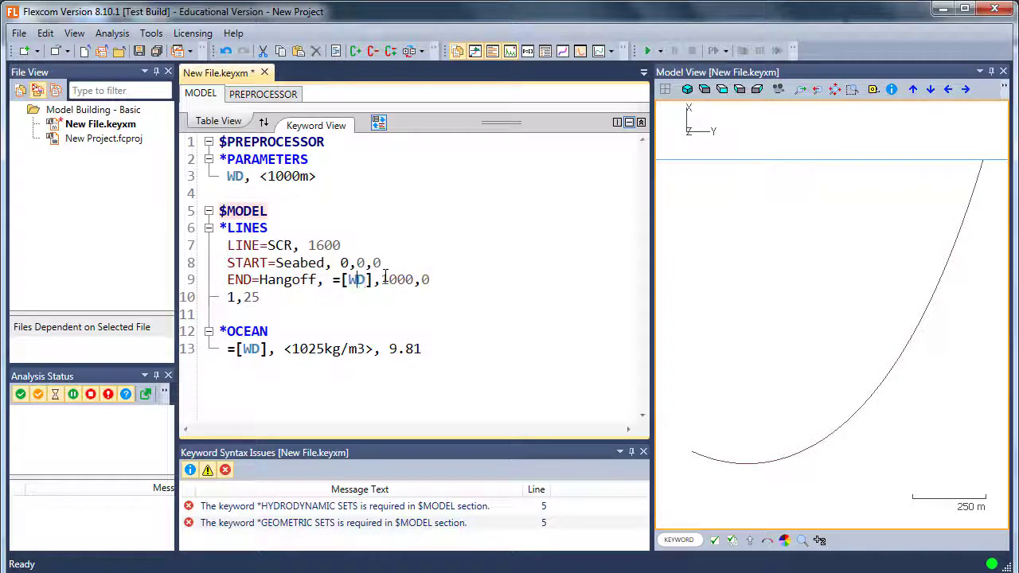
key("Left")
- Insert *SEABED PROPERTIES below the ocean data with TYPE=ELASTIC
mouse_move(370, 344)
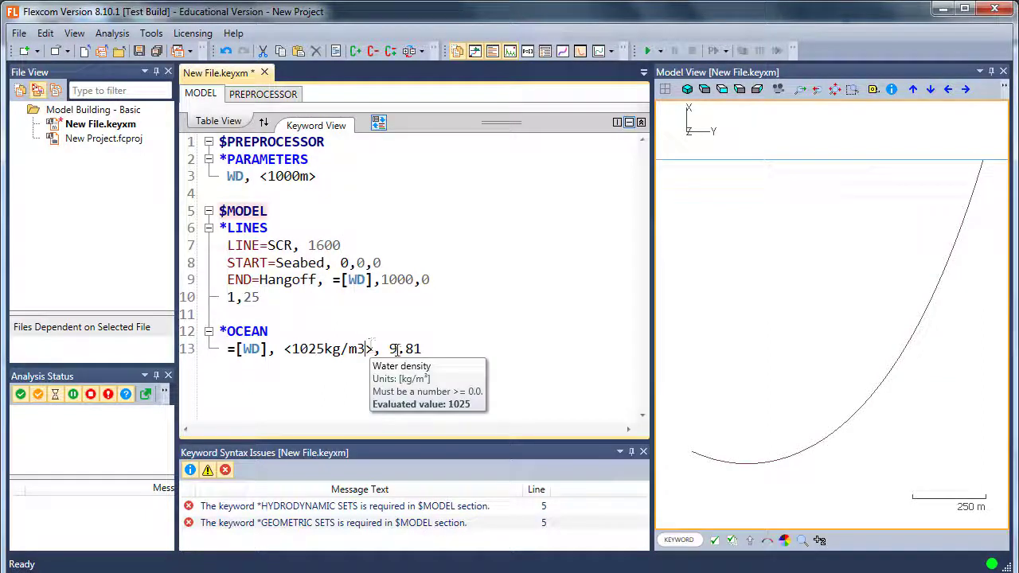
left_click(460, 343)
mouse_move(460, 343)
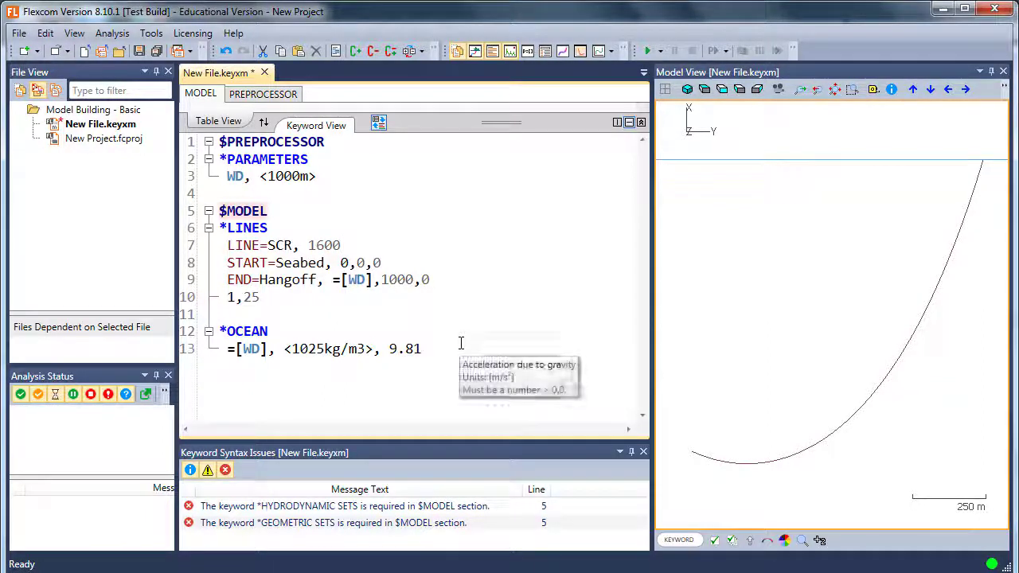
key("Return")
key("Return")
type("*")
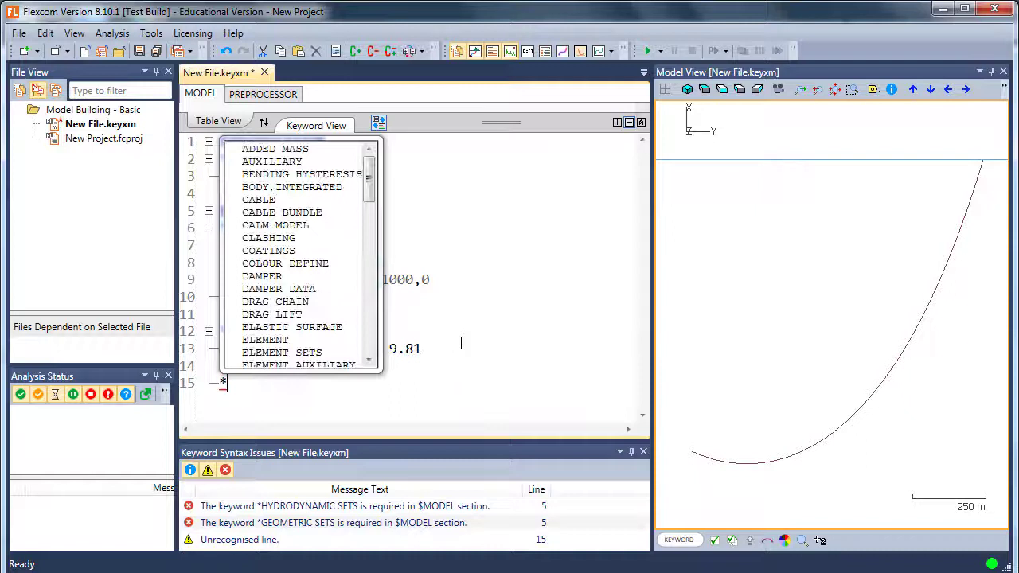
type("SEa")
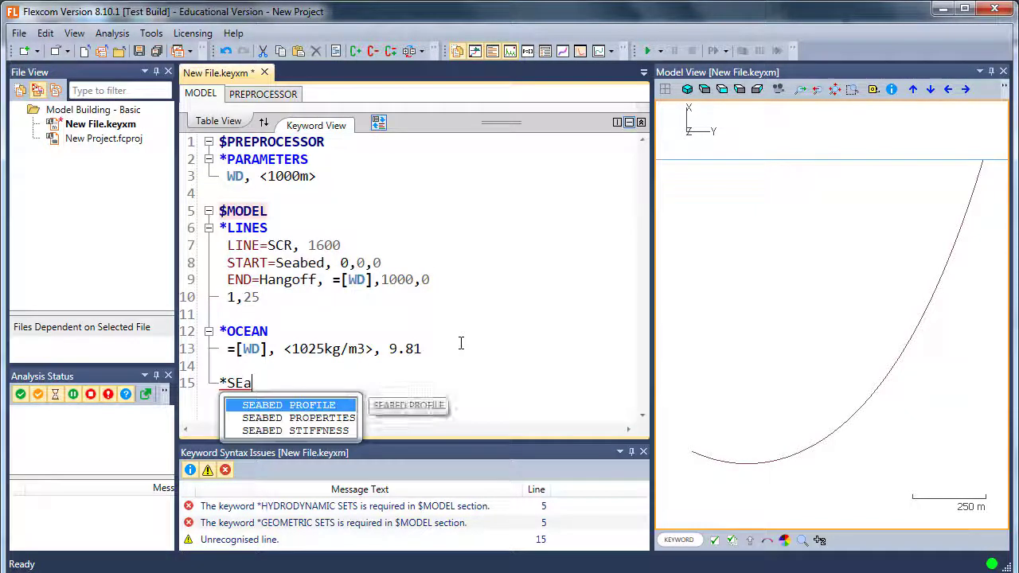
key("Down")
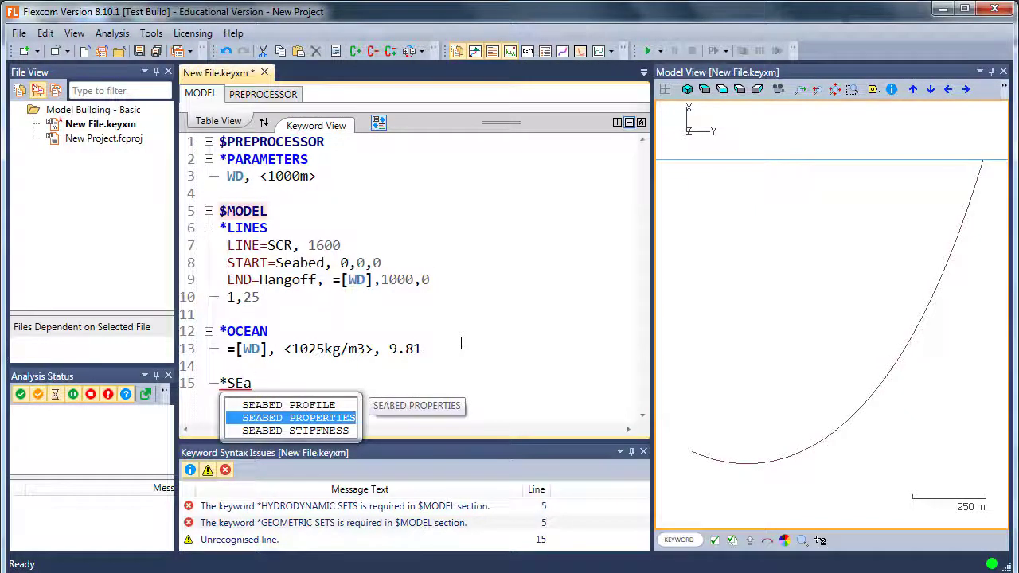
key("Return")
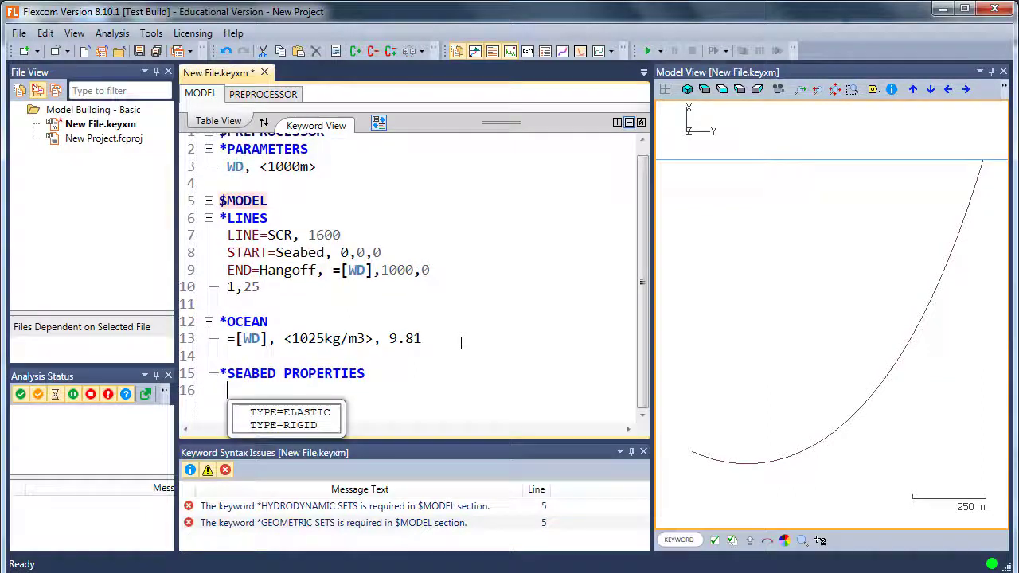
key("Down")
key("Return")
key("Return")
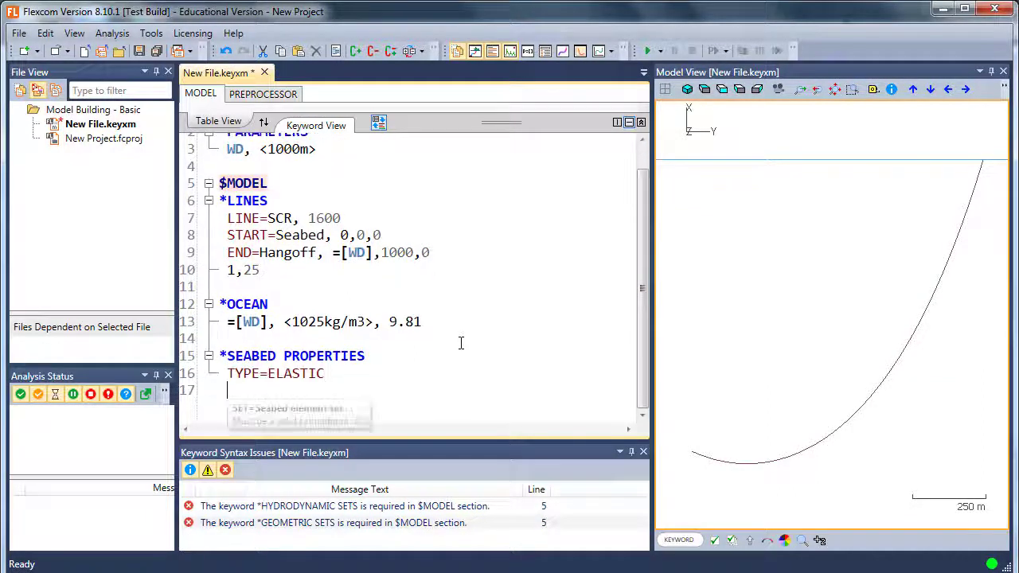
- Assign element set SCR to the seabed properties with SET=SCR
type("SET=")
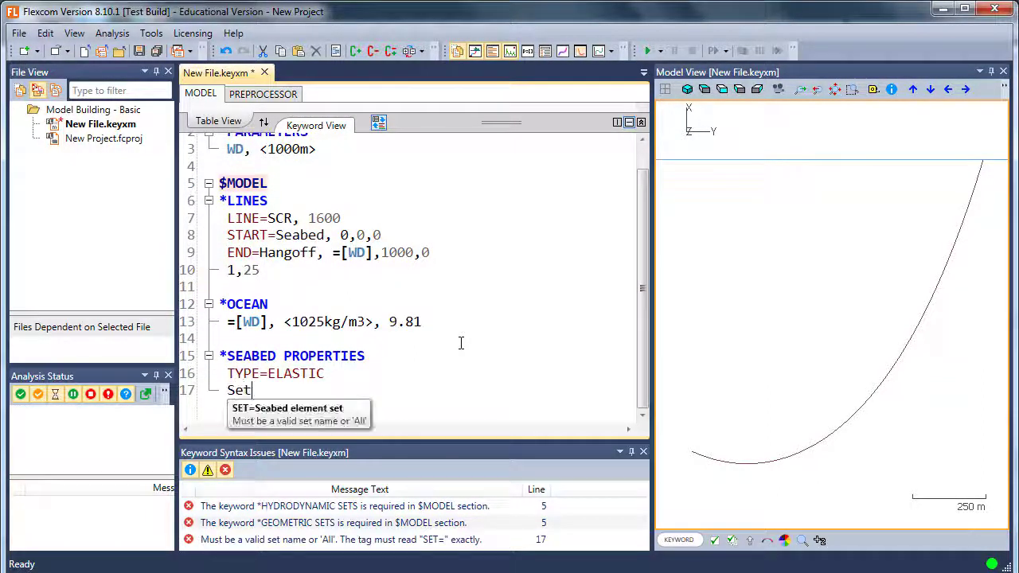
key("Down")
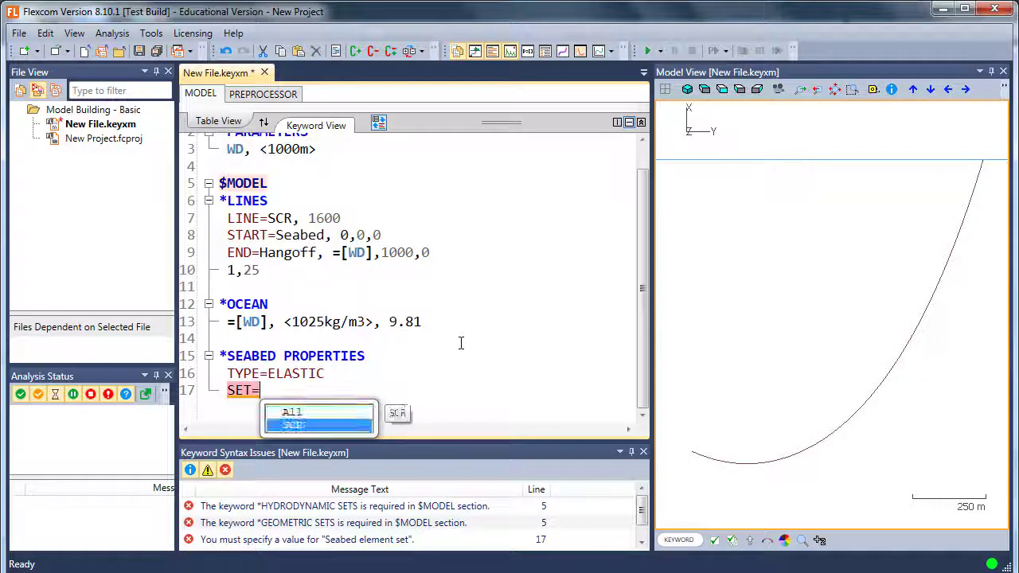
key("Down")
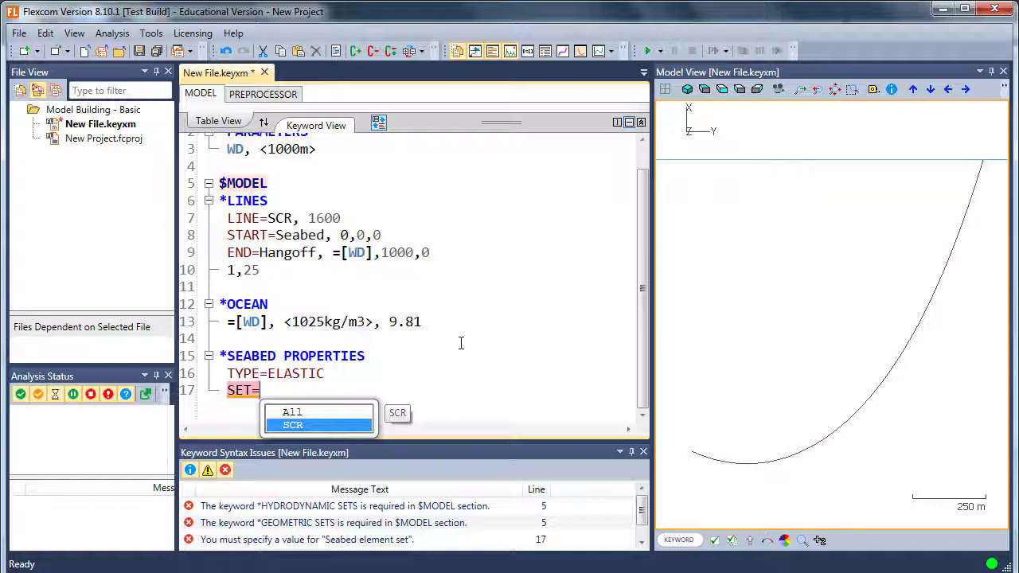
key("Return")
key("Return")
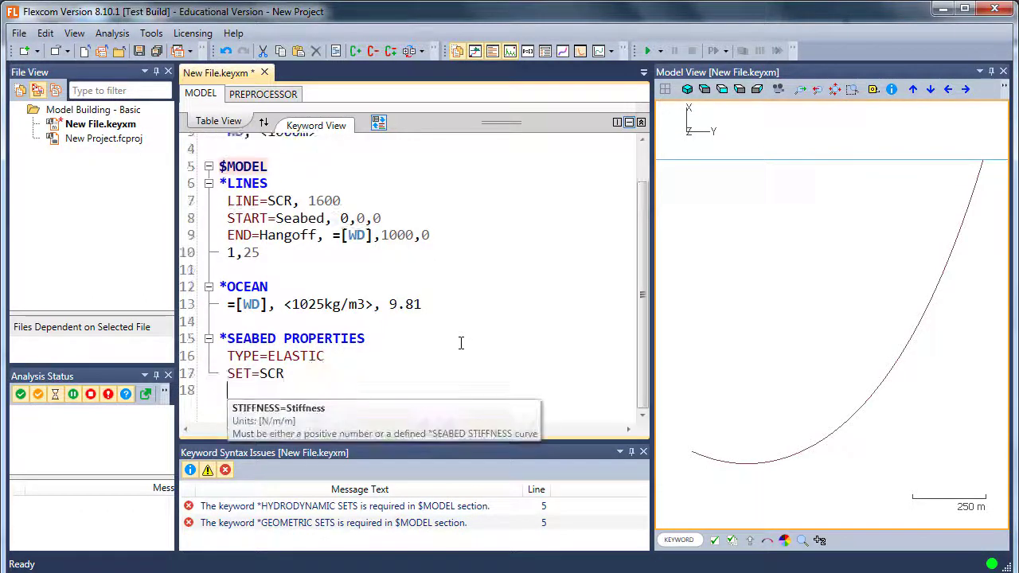
key("Return")
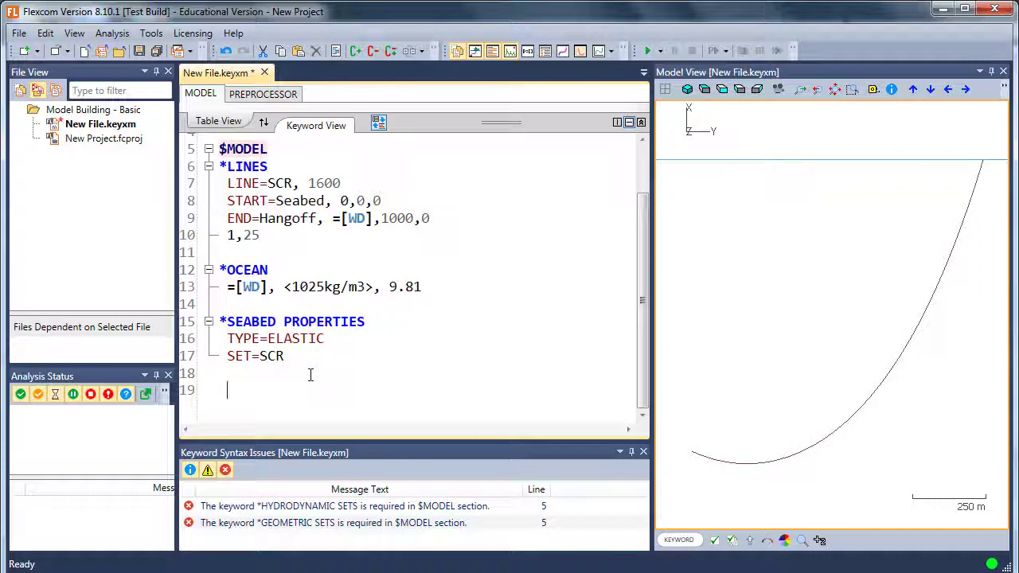
- Insert *GEOMETRIC SETS, choose OPTION=RIGID, assign SET=SCR, and review the file
type("*")
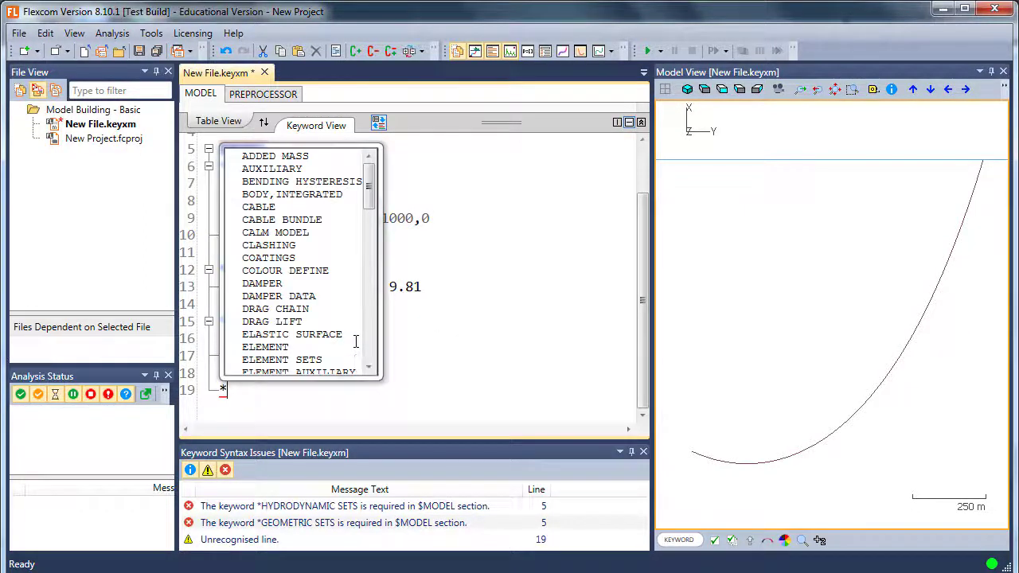
type("ge")
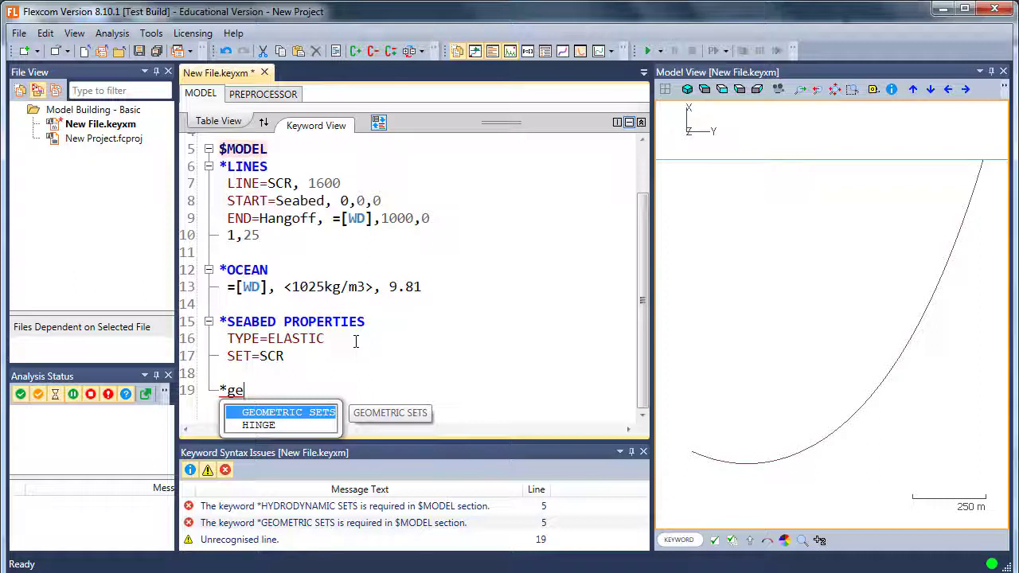
key("Return")
key("Return")
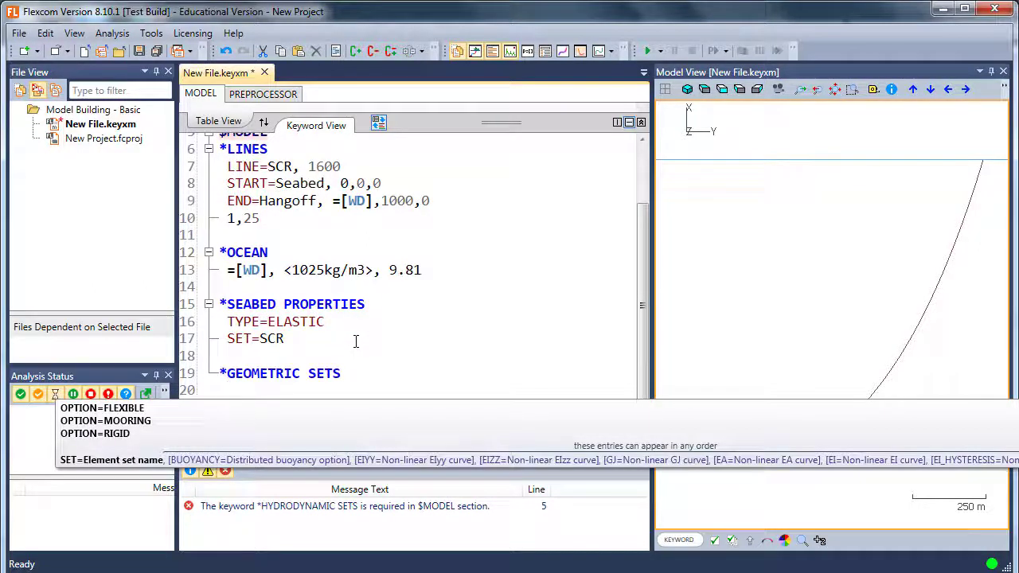
type("op")
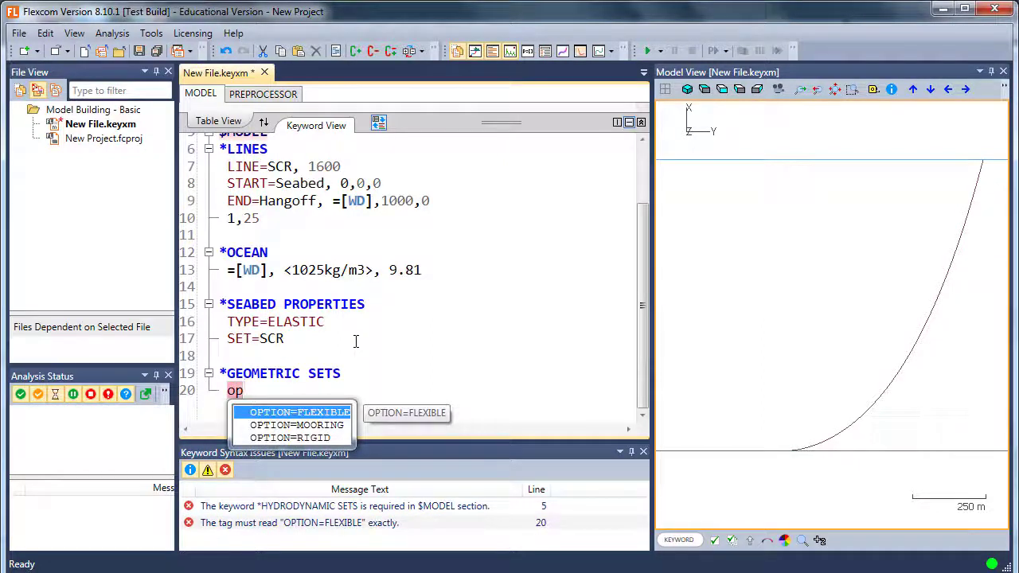
key("Down")
key("Down")
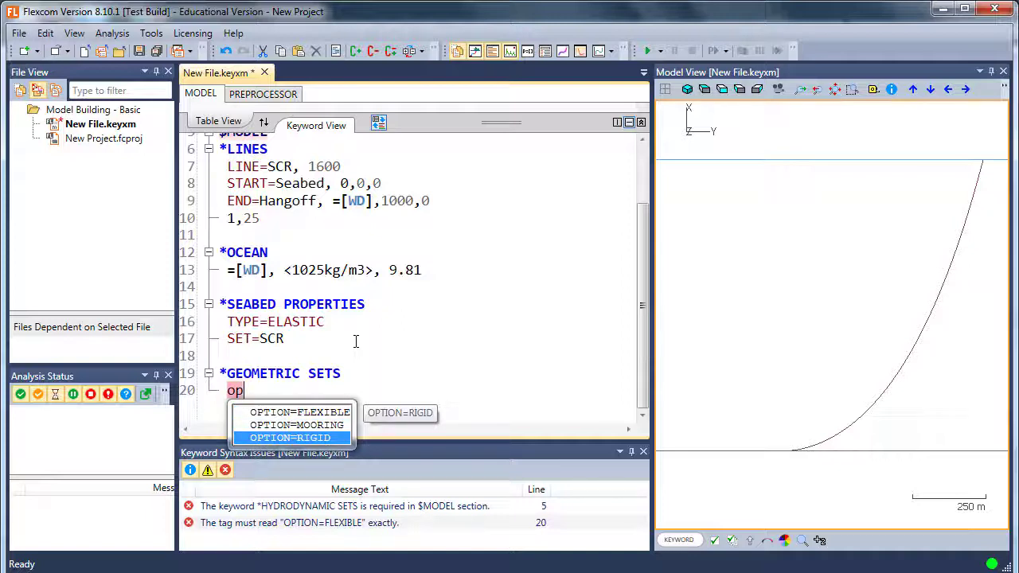
key("Return")
key("Return")
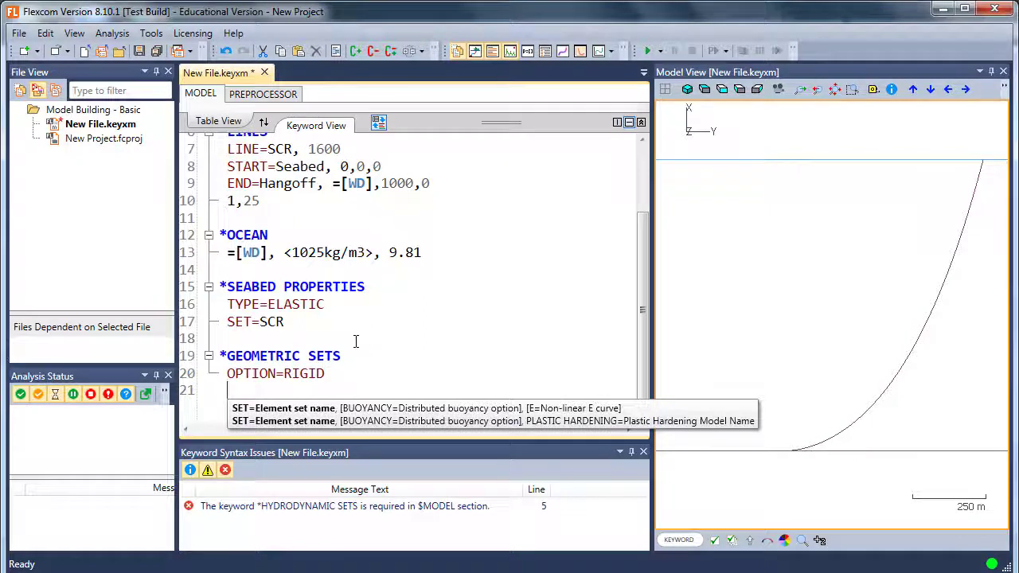
type("SET=")
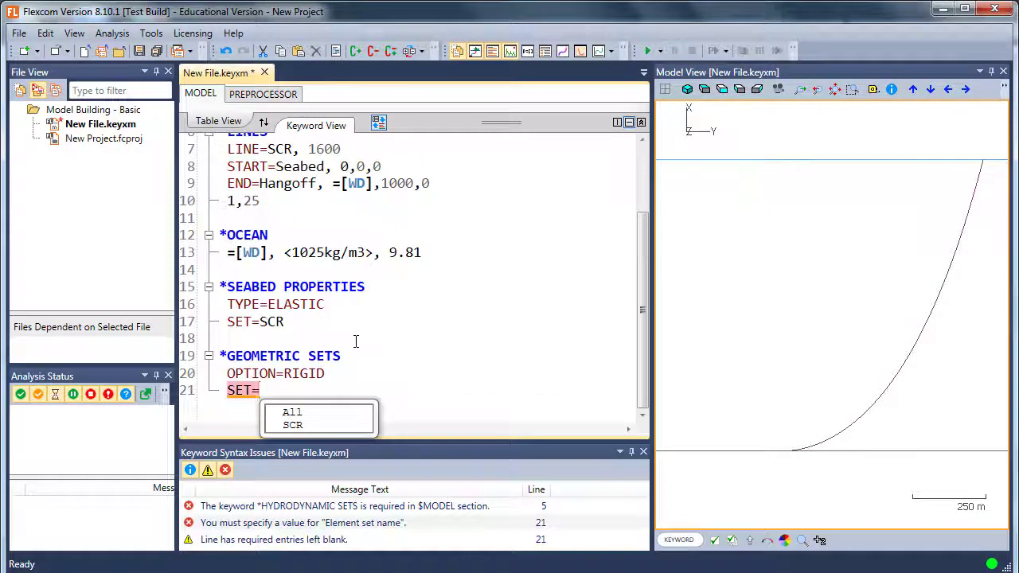
key("Down")
key("Down")
key("Return")
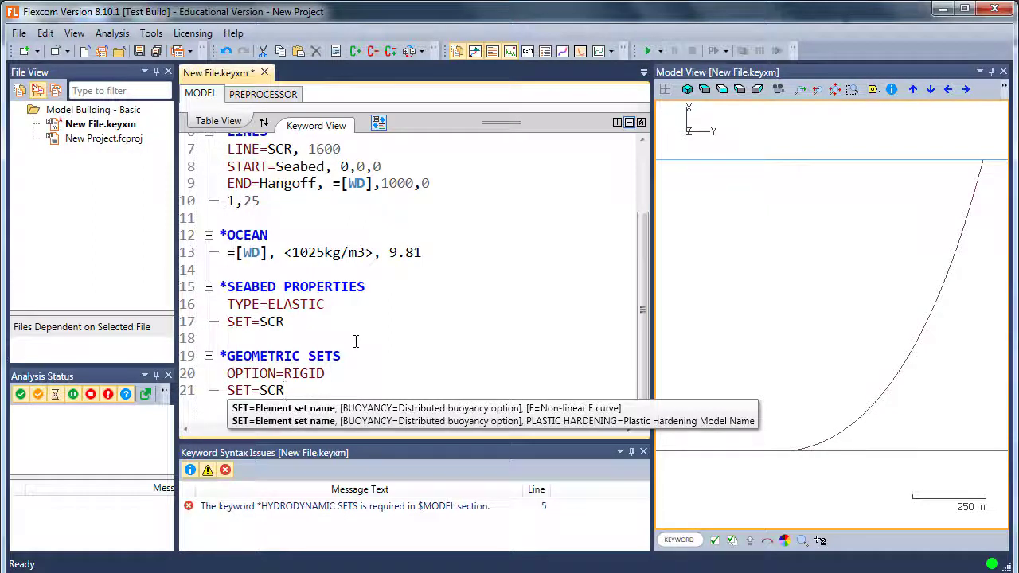
left_click(285, 321)
scroll(287, 322, "up", 2)
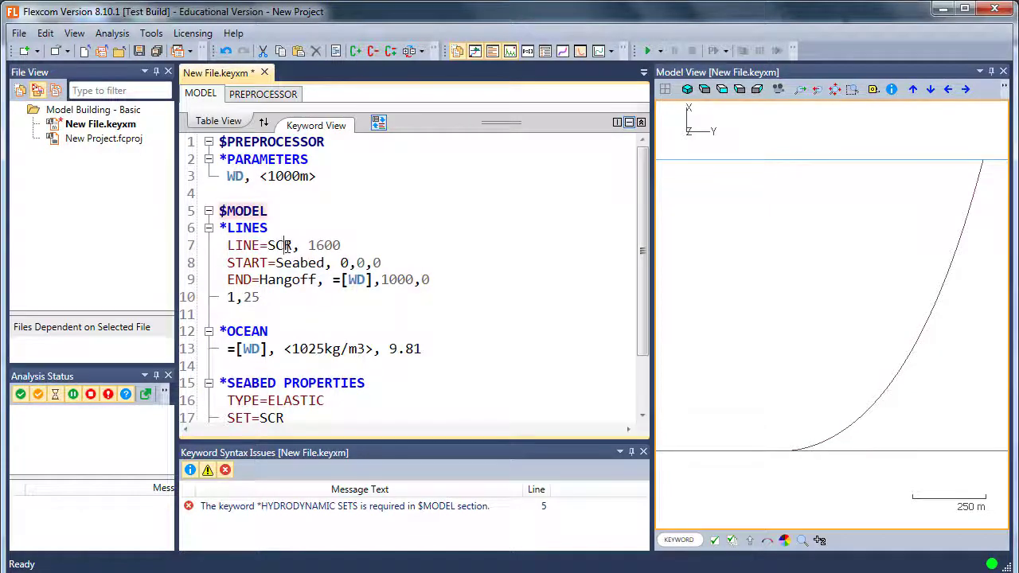
scroll(345, 289, "down", 4)
- Enter SCR geometric properties 200GPa, 80GPa, 18inch, 16inch and 7850kg/m3 on a new line
left_click(337, 279)
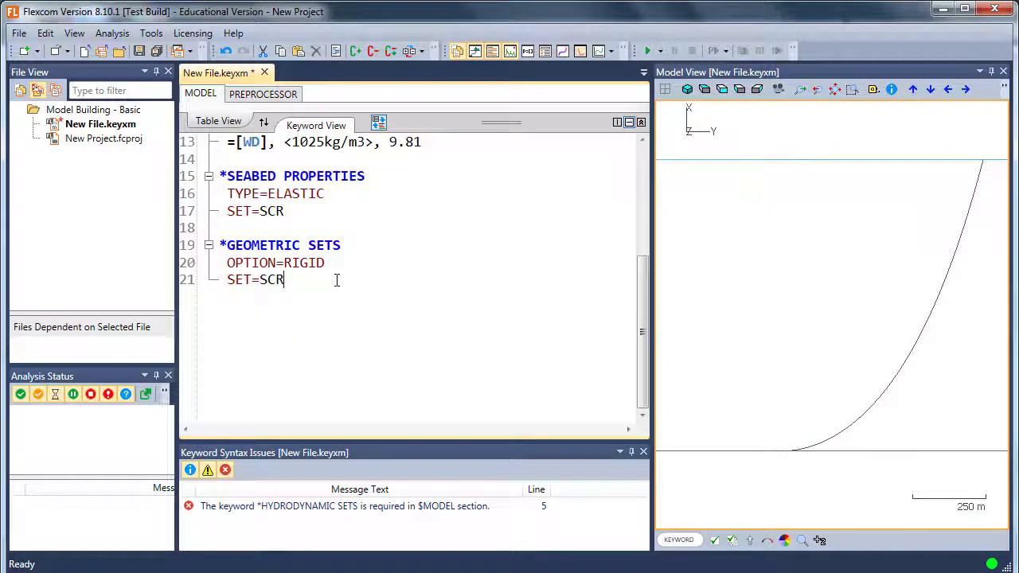
key("Return")
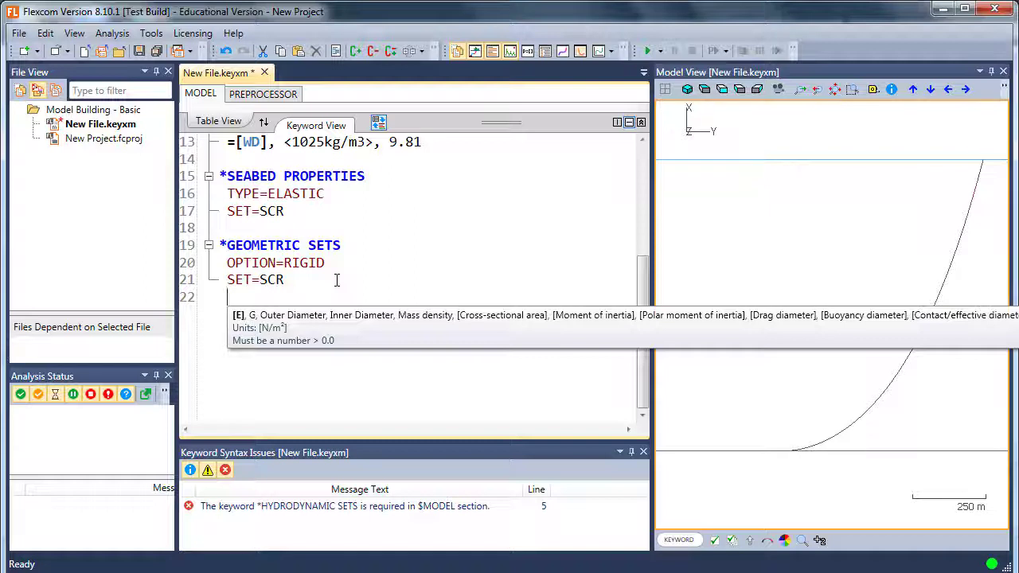
type("<>")
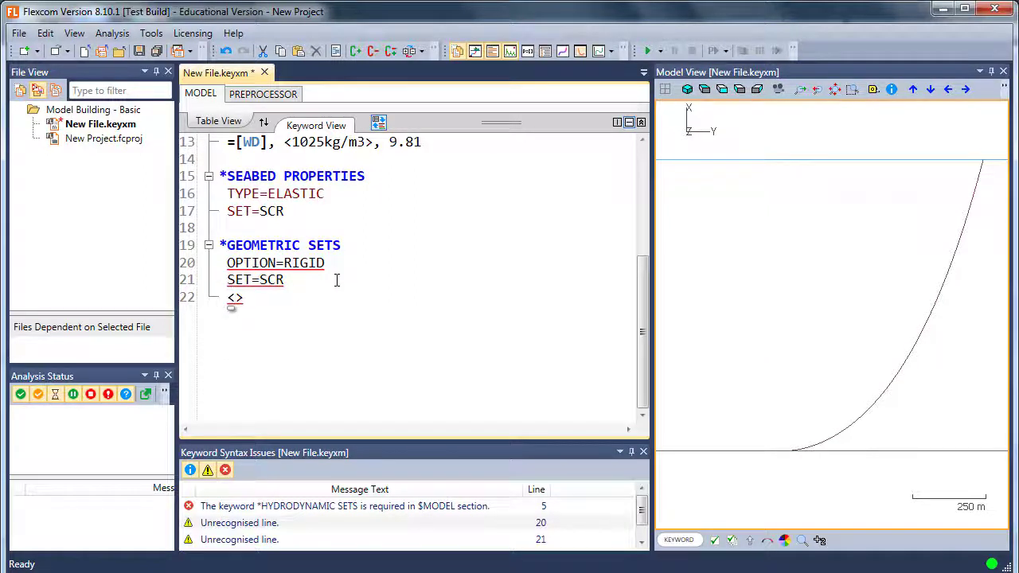
type("200GP")
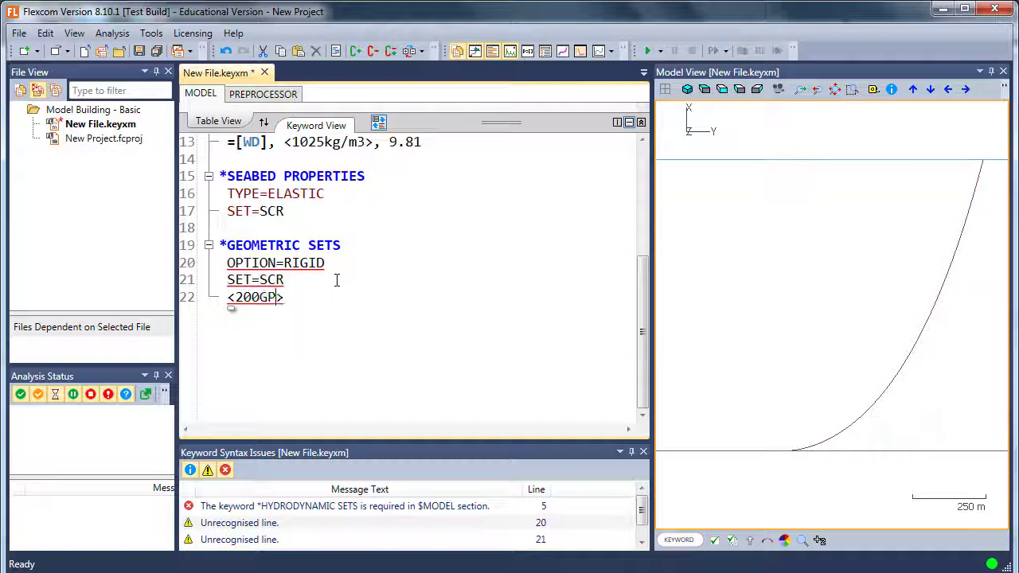
type("a>,")
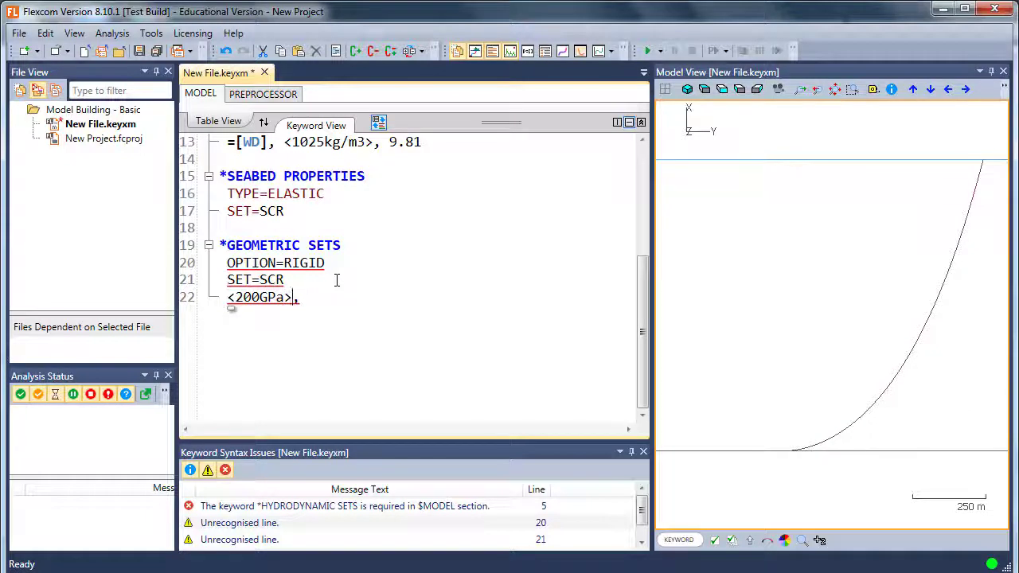
type(", <80GP")
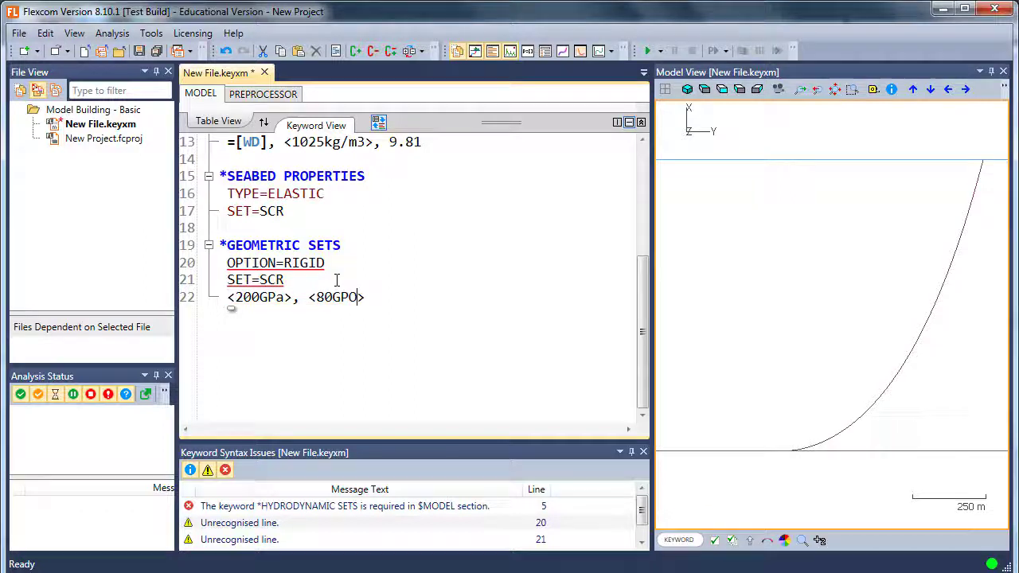
type("a>, ")
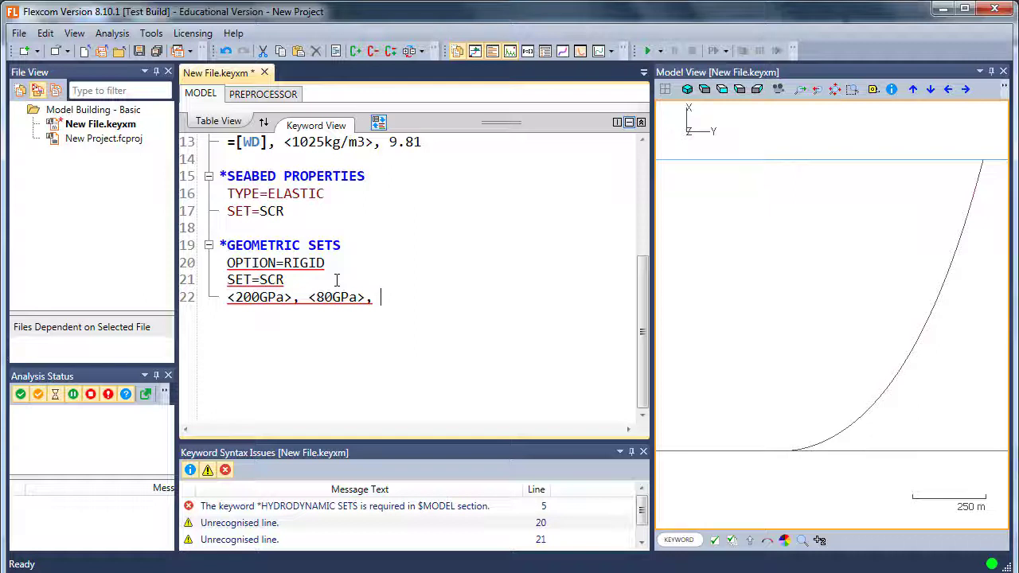
type("<18")
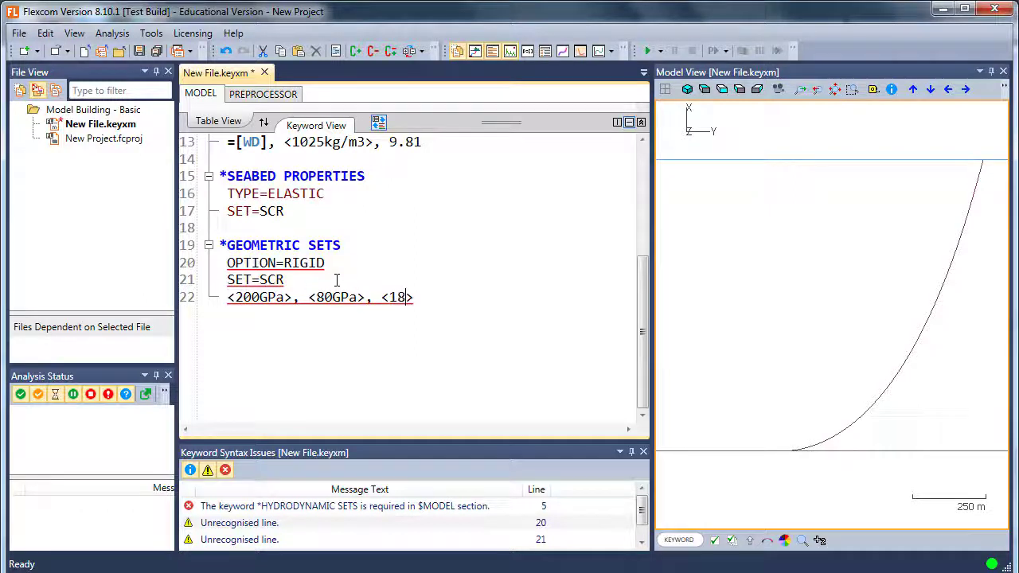
type("inch>, <>")
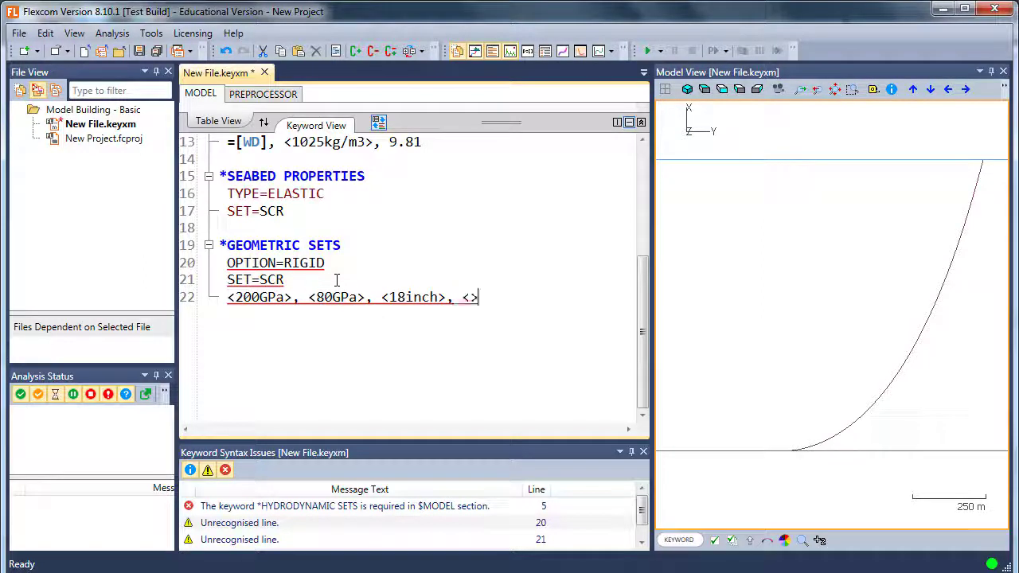
key("Left")
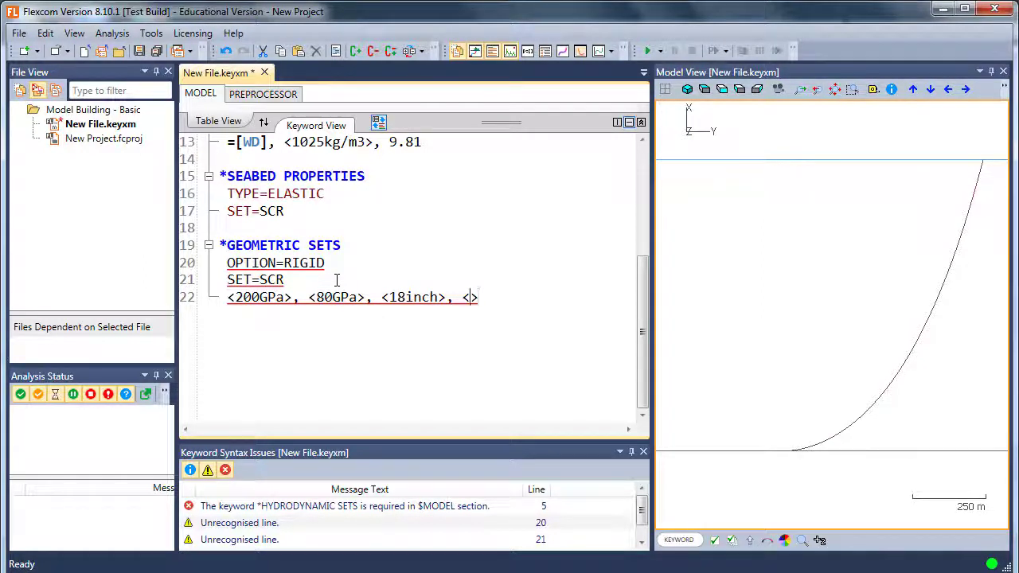
type("16inch")
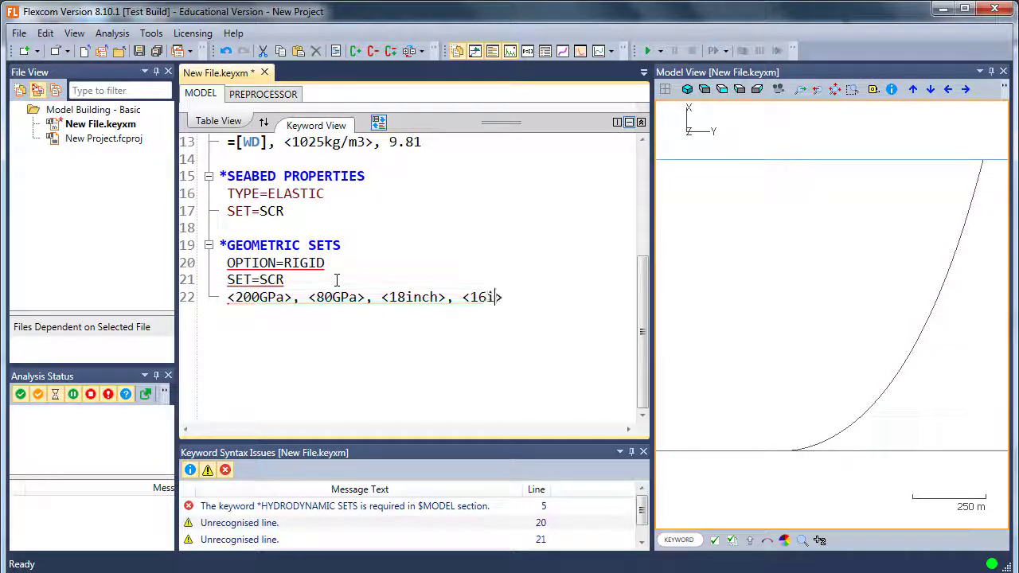
key("Right")
type(",")
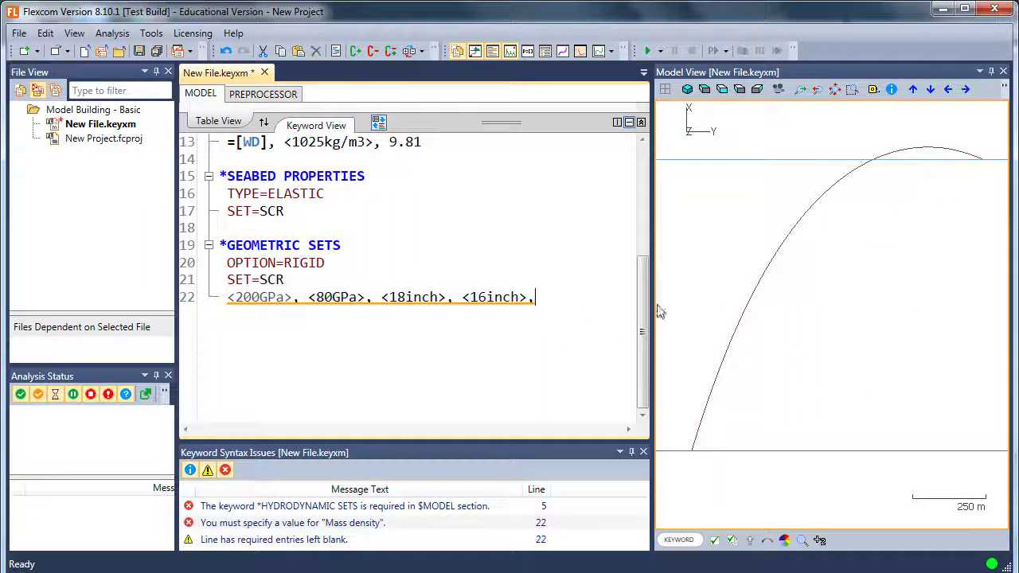
mouse_move(558, 297)
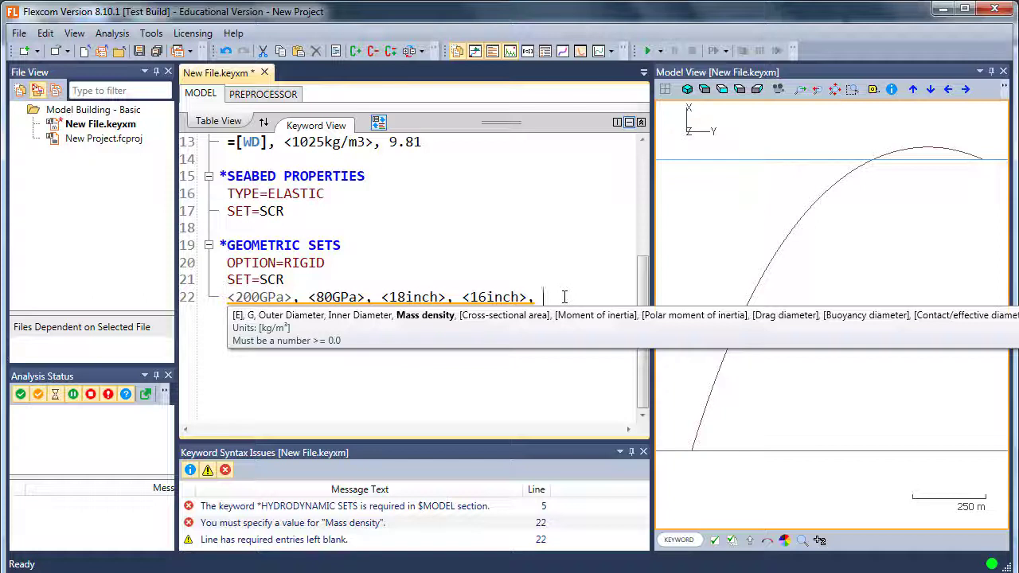
type("<10>")
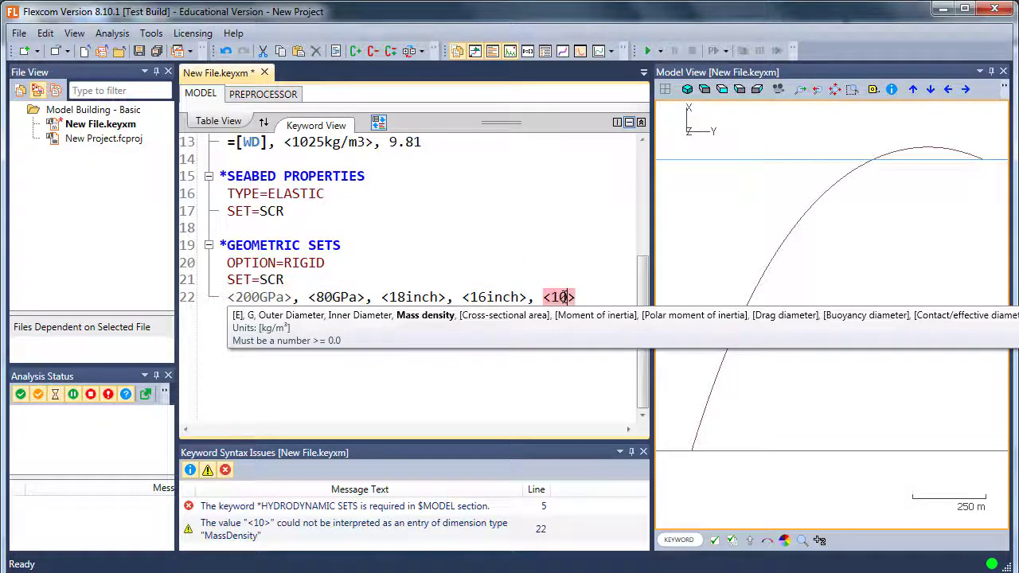
key("BackSpace")
key("BackSpace")
type("78")
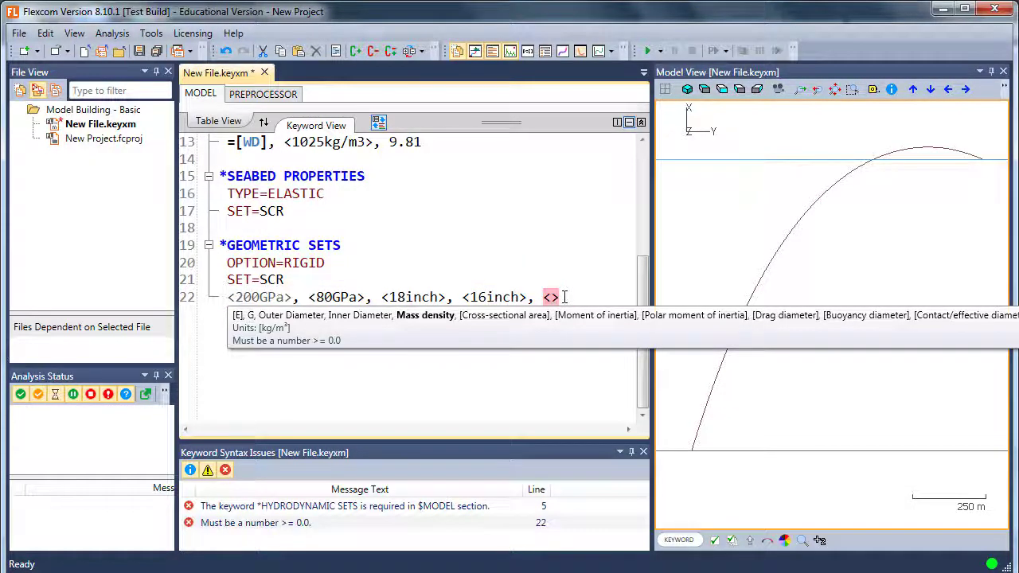
type("50kg/")
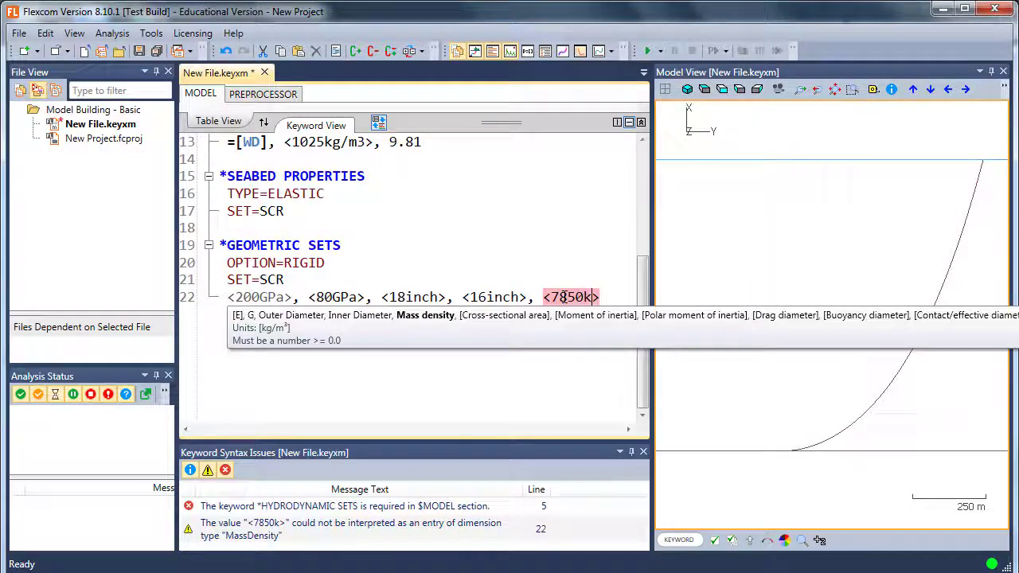
type("m3")
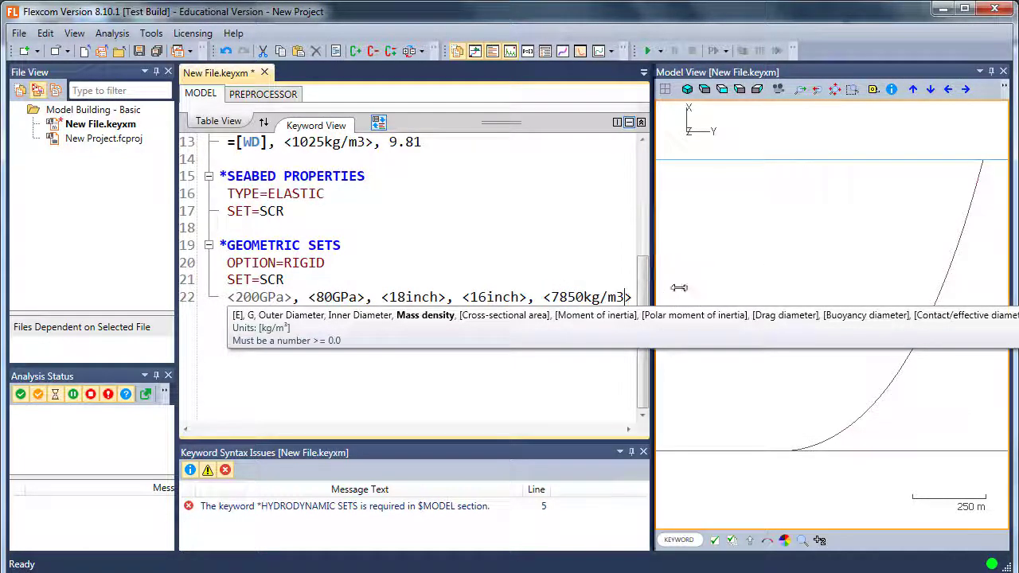
left_click_drag(678, 287, 713, 287)
key("Up")
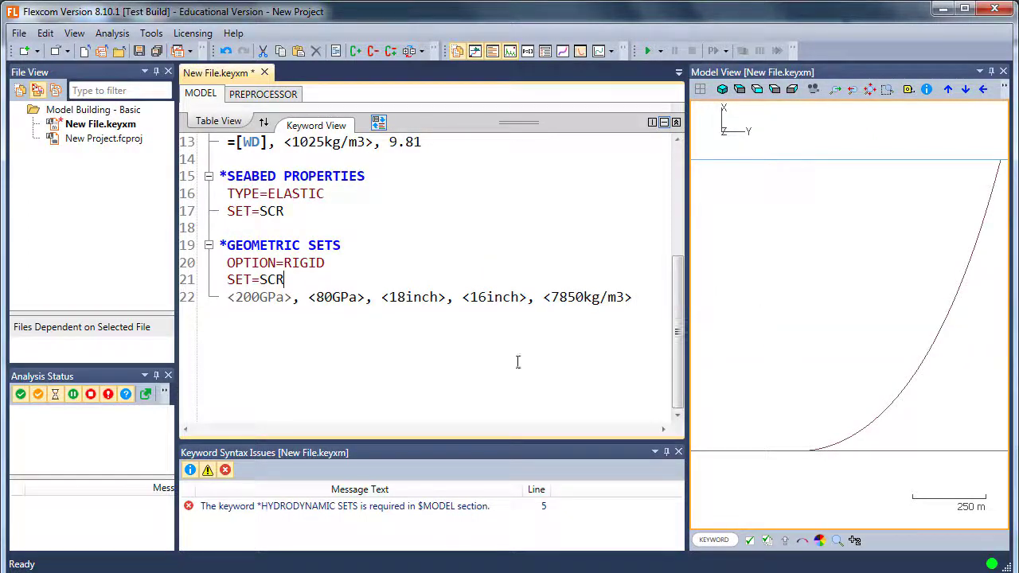
left_click(496, 334)
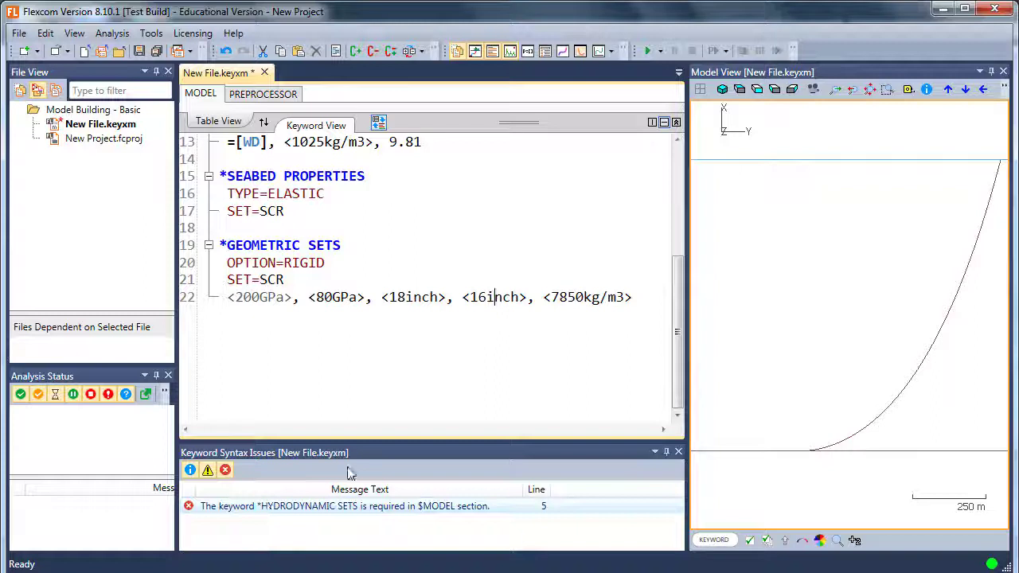
key("Left")
key("Left")
key("Left")
key("Left")
key("Left")
key("Left")
key("Left")
key("Left")
key("Left")
key("Left")
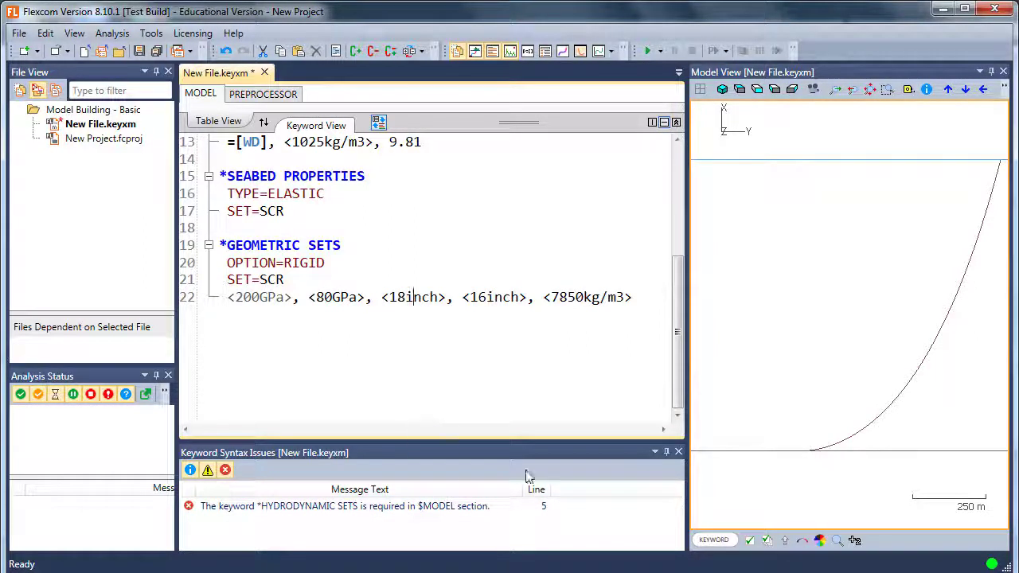
key("Right")
left_click(237, 297)
type("-")
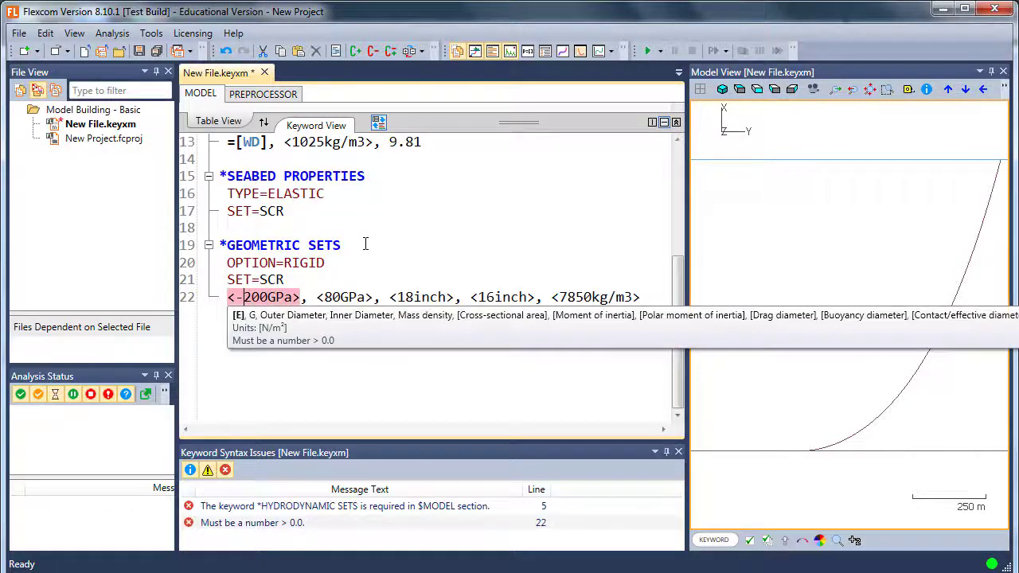
left_click(392, 213)
mouse_move(280, 297)
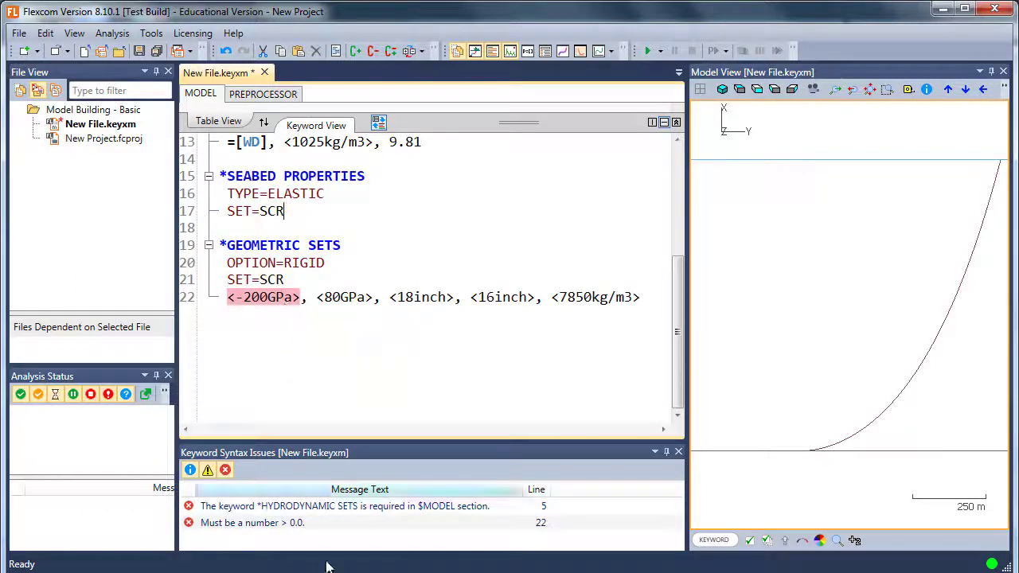
left_click(237, 302)
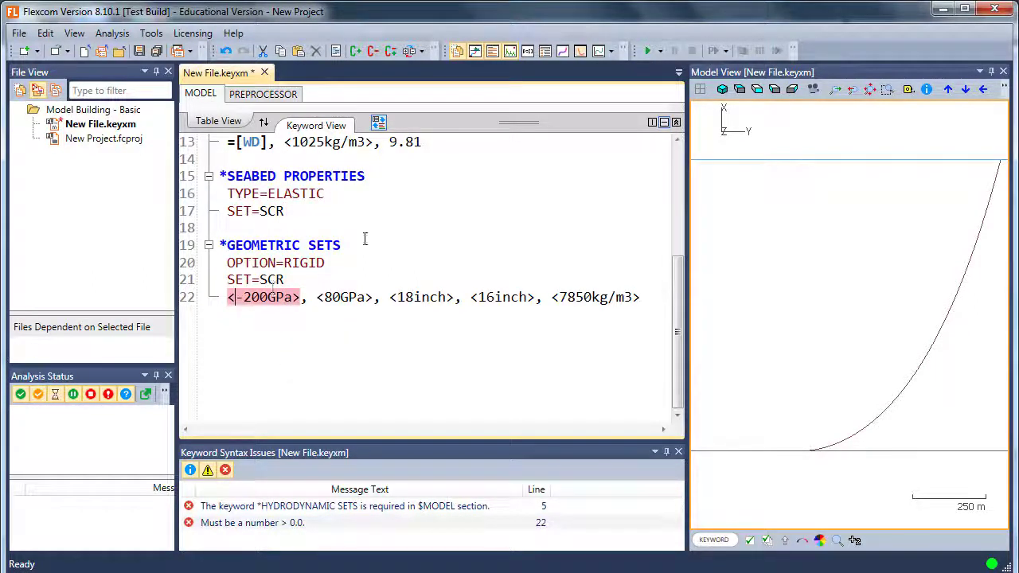
key("Delete")
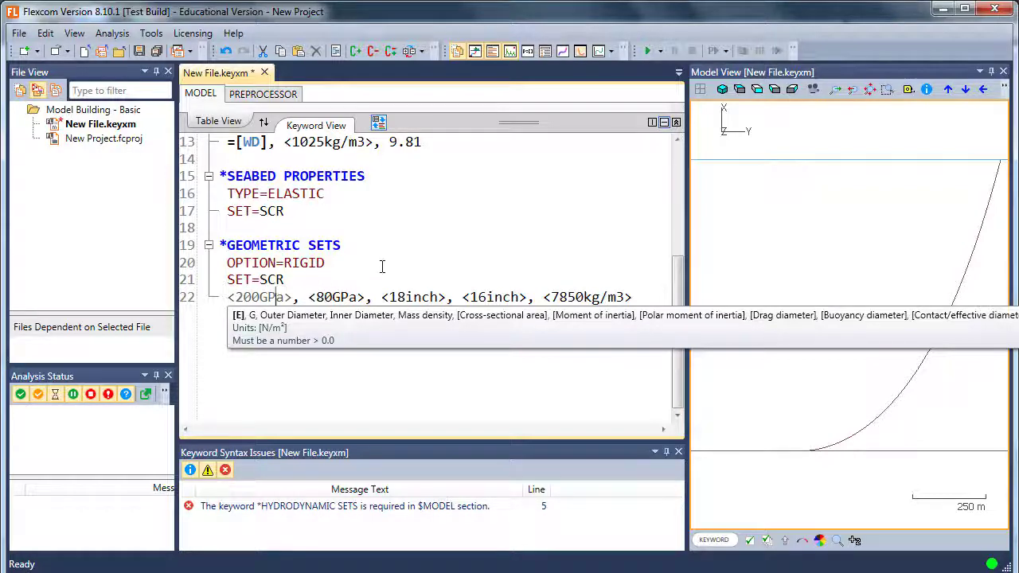
- Add *HYDRODYNAMIC SETS with SET=SCR and a drag coefficient line of 1
key("End")
key("Return")
key("Return")
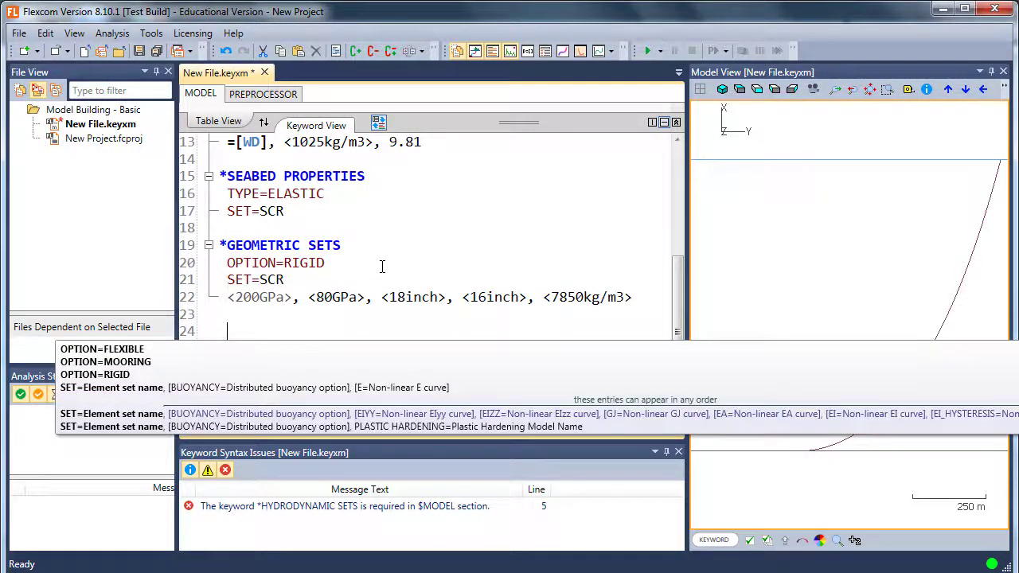
type("*hydro")
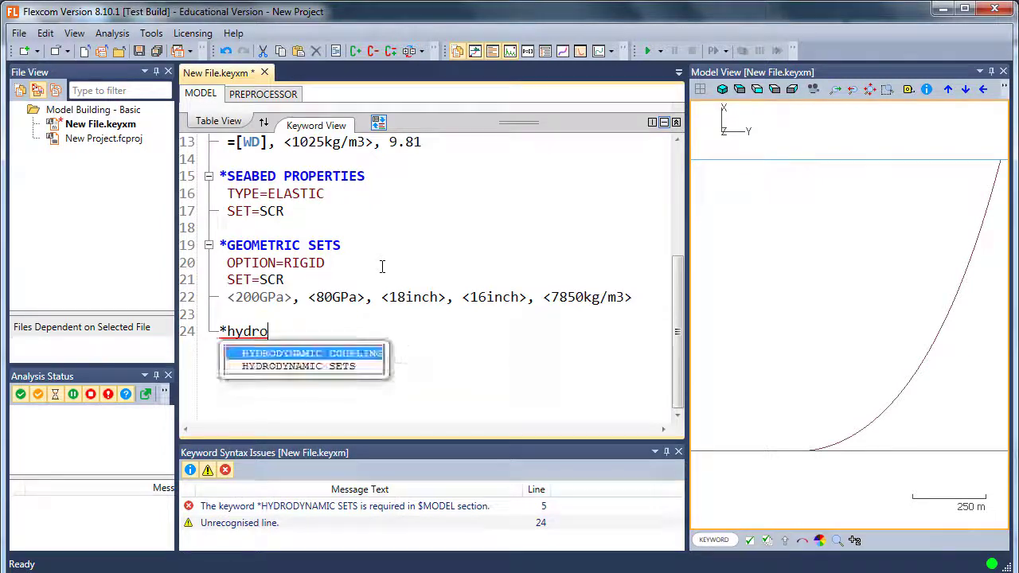
key("Down")
key("Return")
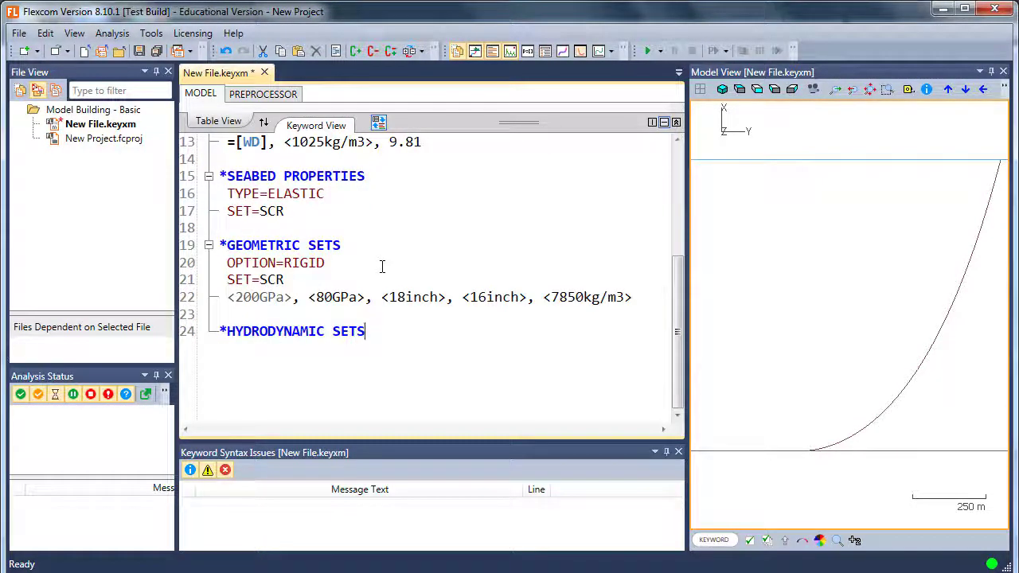
key("Return")
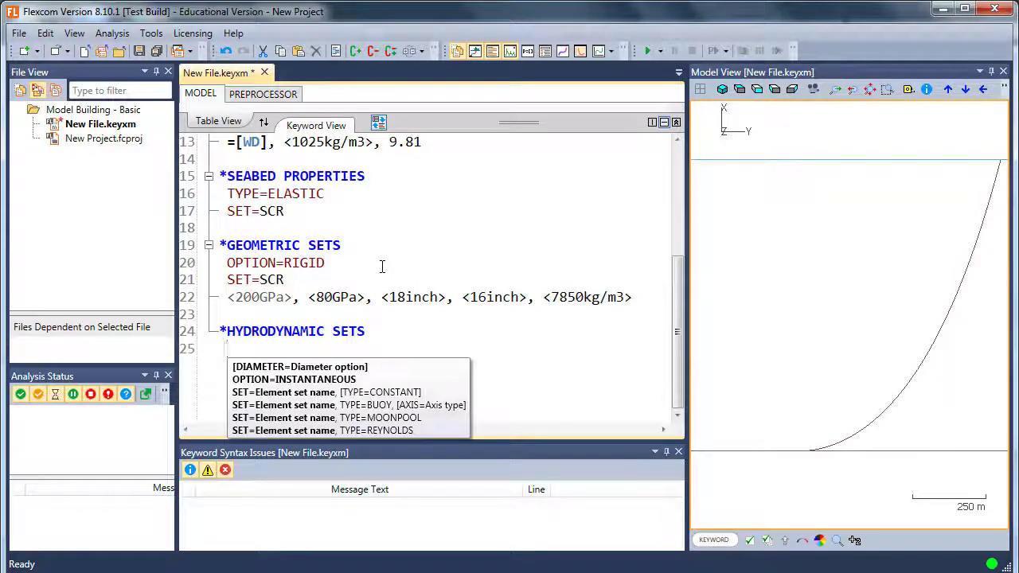
type("Set=")
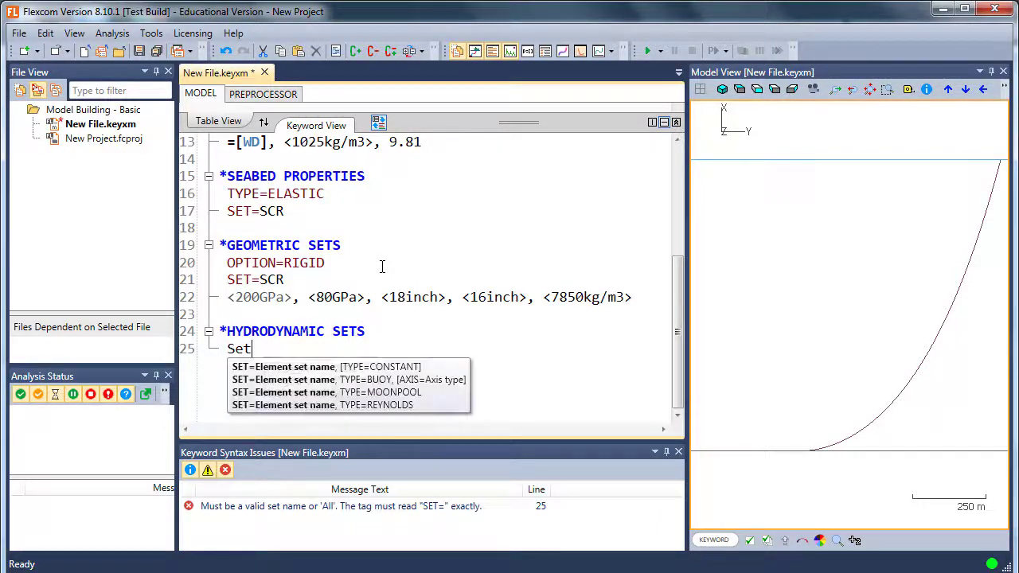
key("Down")
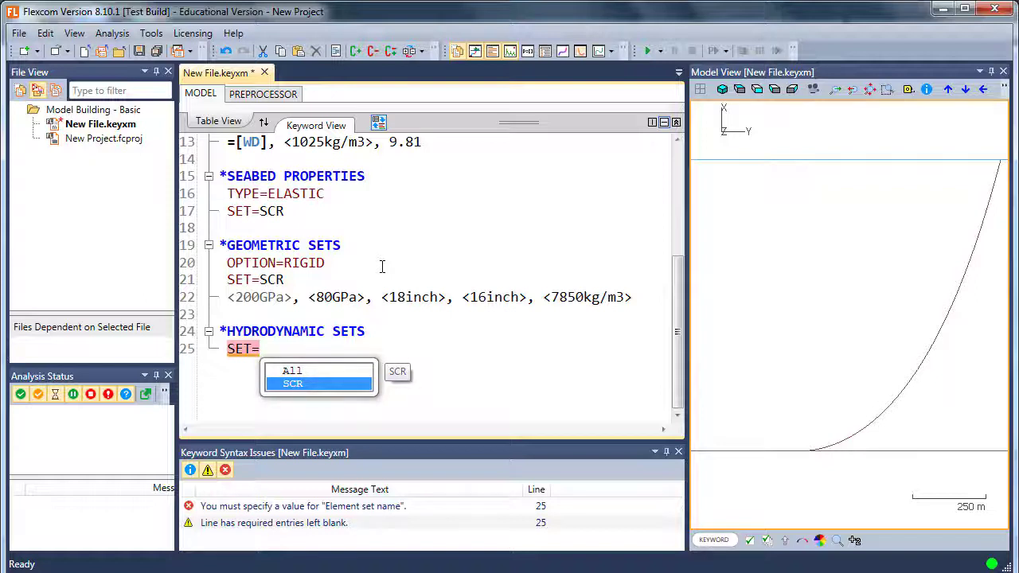
key("Return")
key("Return")
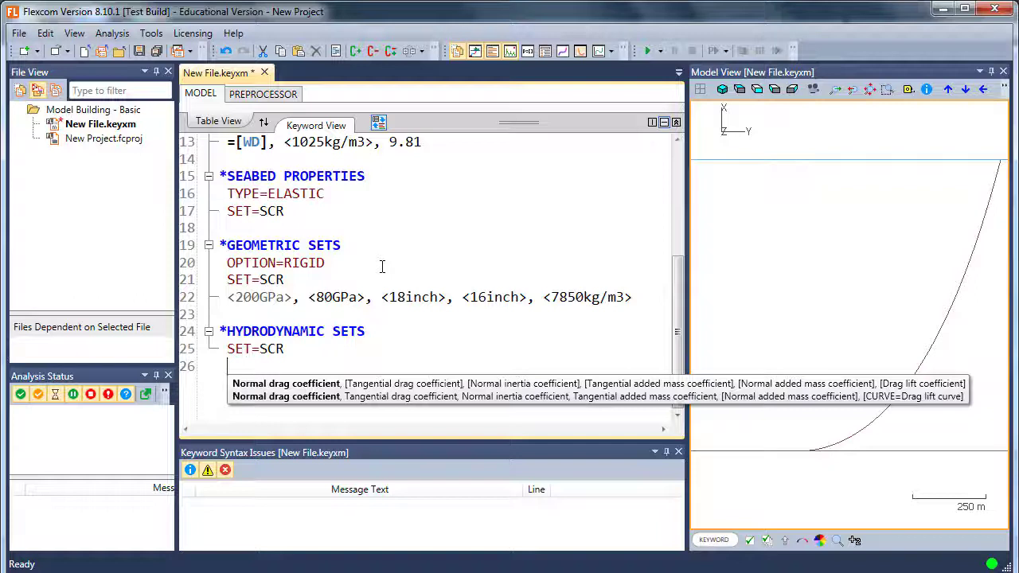
type("1")
key("Return")
key("Return")
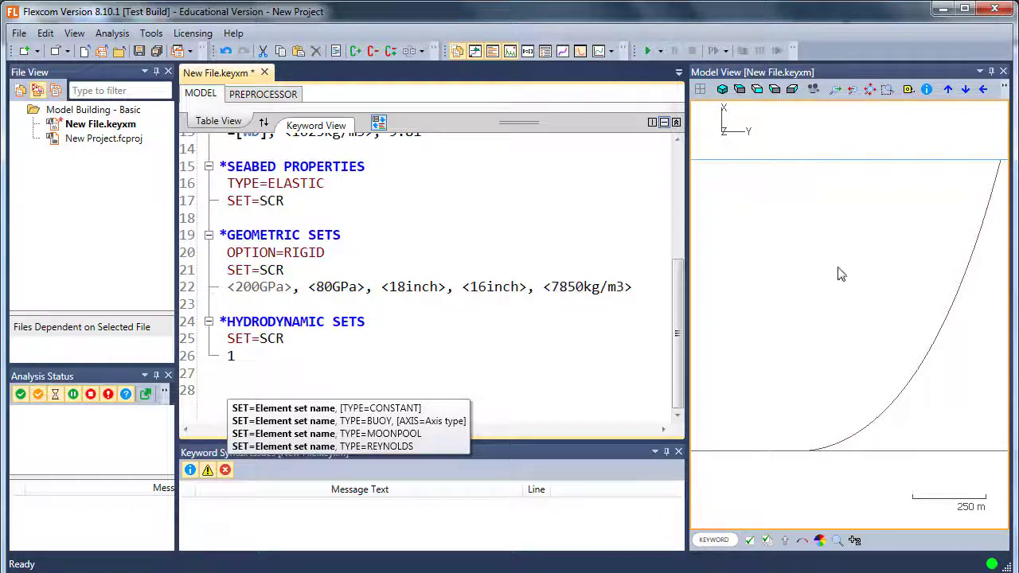
- Insert the *VESSEL,INTEGRATED keyword on blank line 28
left_click(848, 314)
left_click(277, 390)
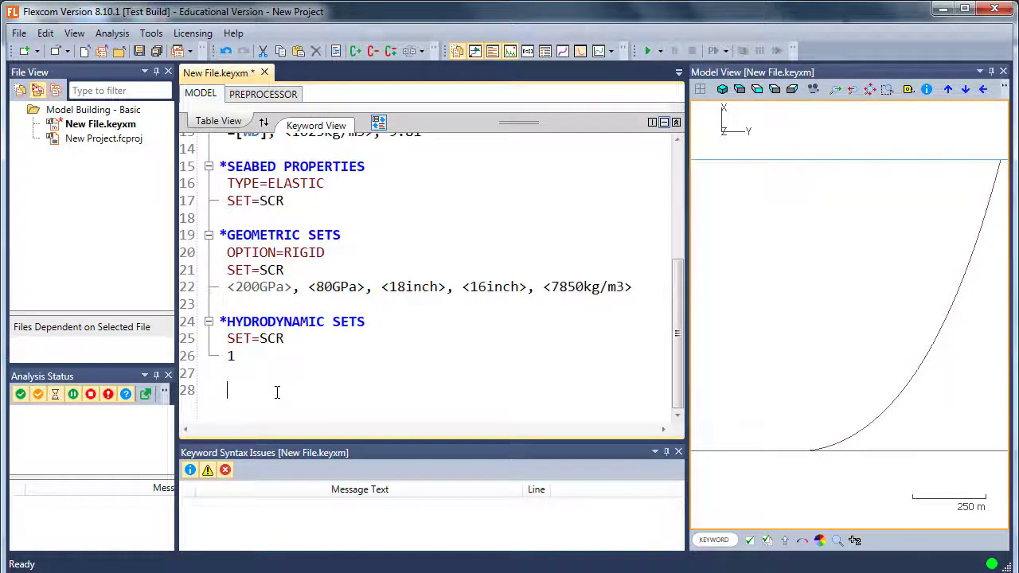
type("*ve")
key("Down")
key("Down")
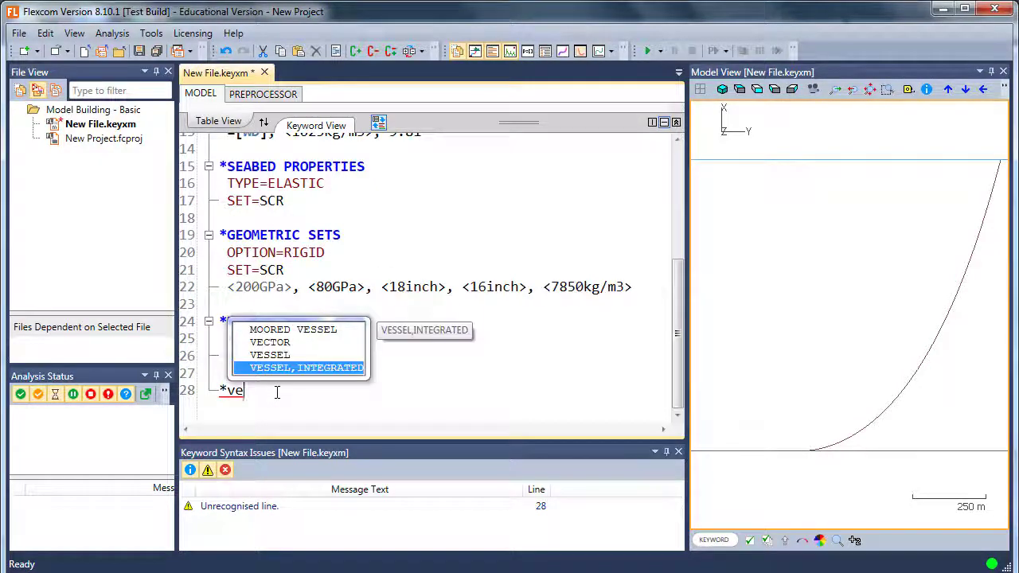
key("Return")
key("Return")
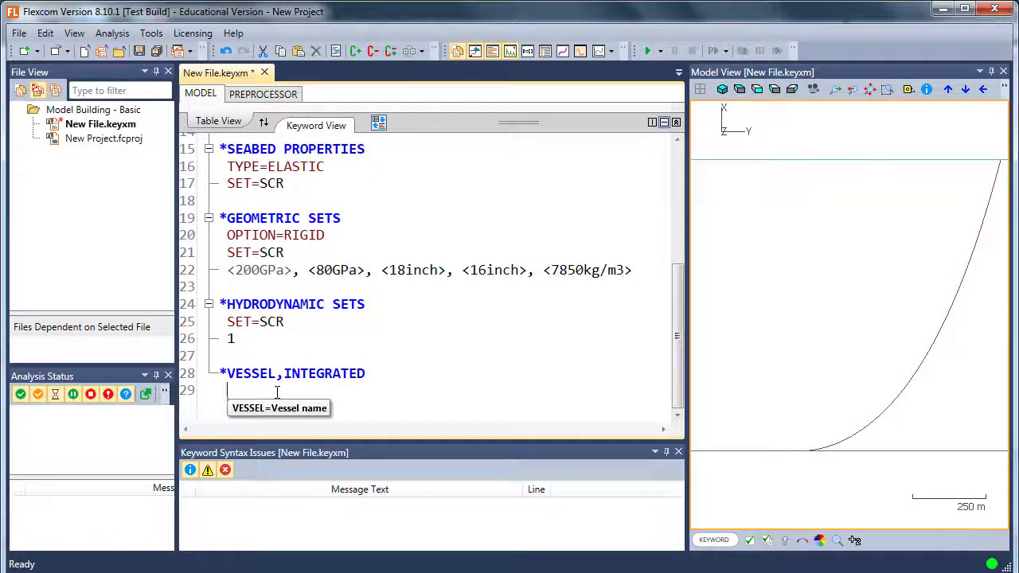
type("VESSEL=")
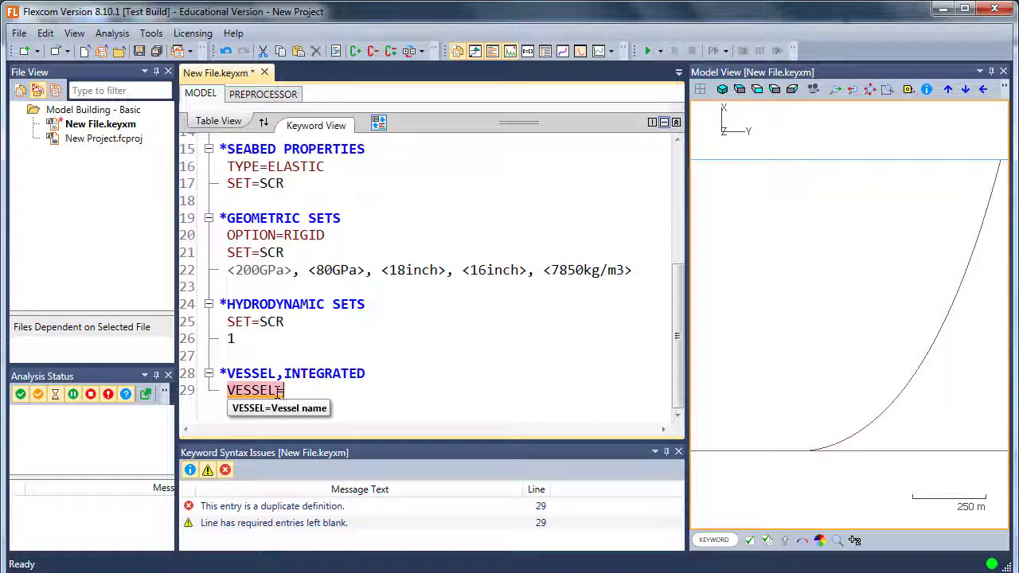
key("BackSpace")
key("BackSpace")
key("BackSpace")
key("BackSpace")
key("BackSpace")
key("BackSpace")
key("BackSpace")
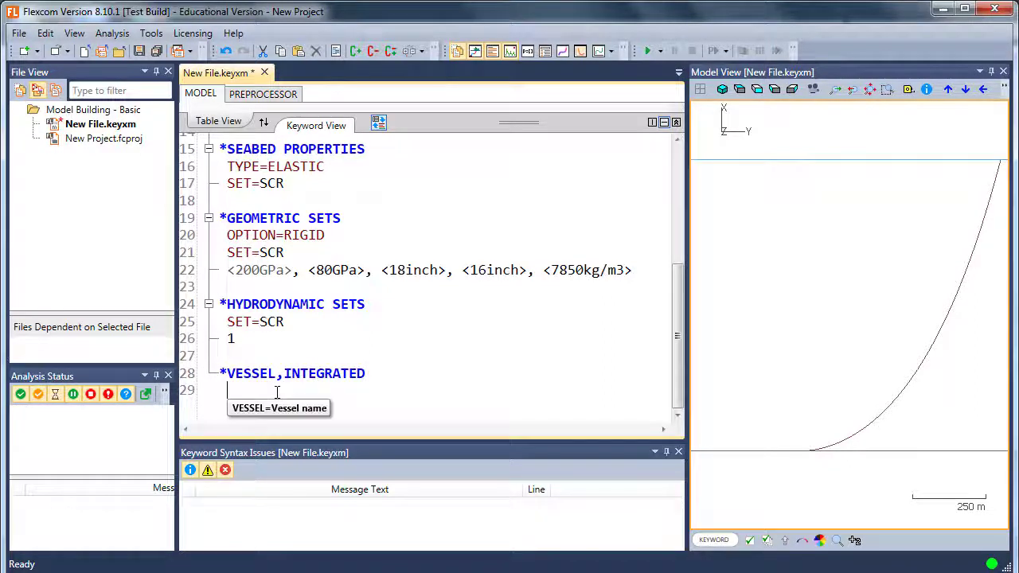
type("VESSEL=")
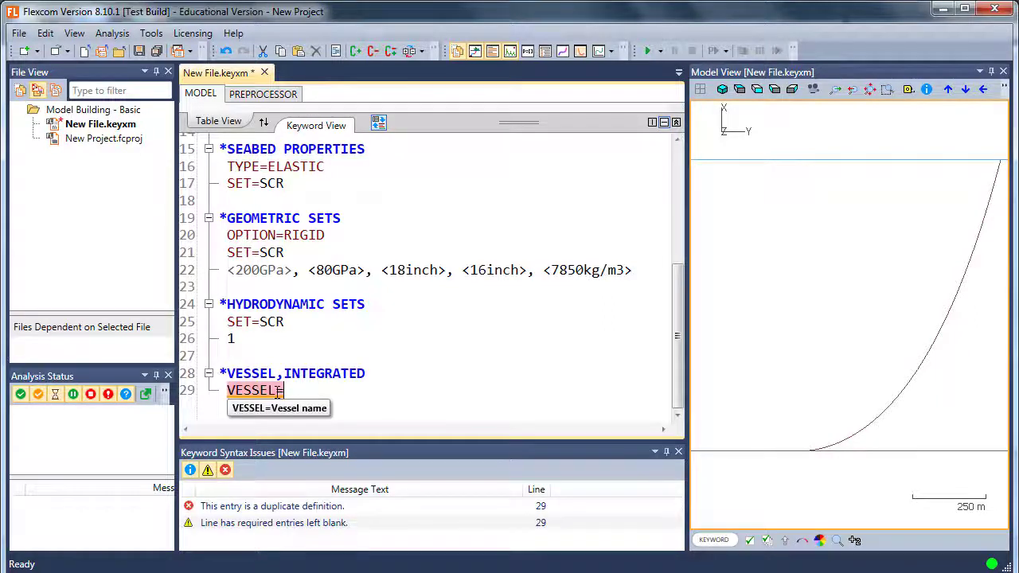
key("BackSpace")
key("BackSpace")
key("BackSpace")
key("BackSpace")
key("BackSpace")
key("BackSpace")
key("BackSpace")
key("BackSpace")
key("BackSpace")
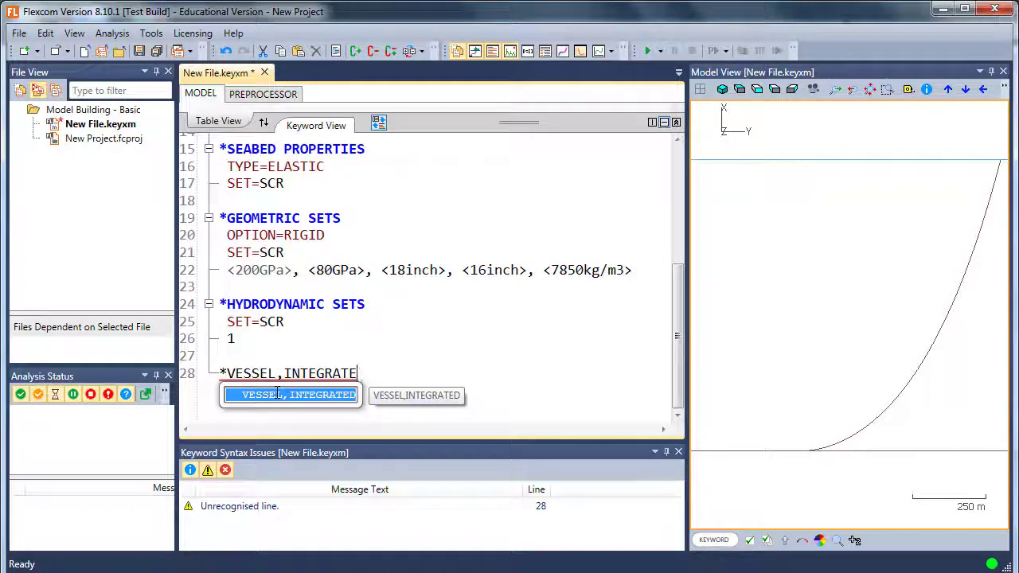
key("Return")
key("Return")
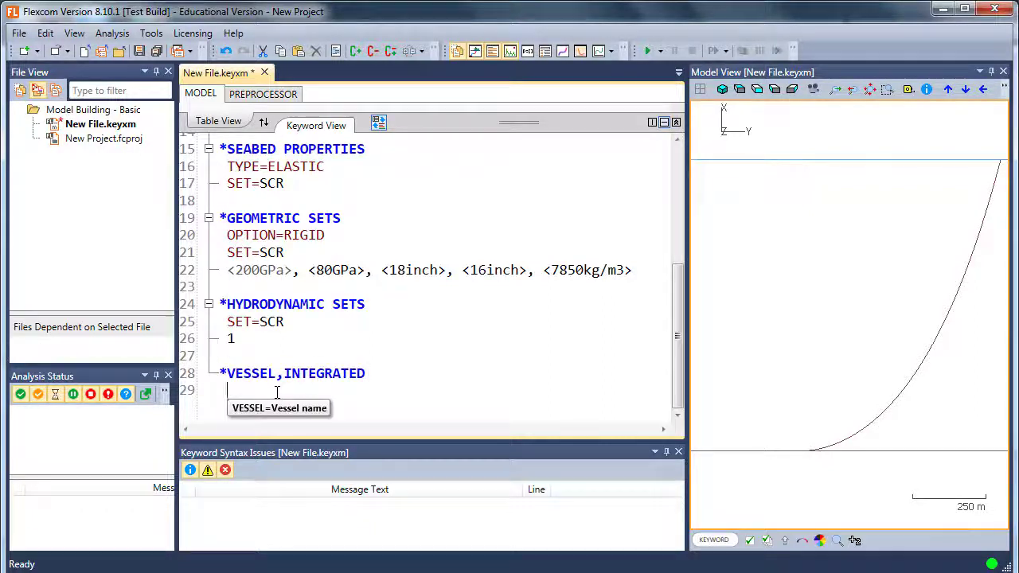
- Name the vessel FPSO with VESSEL=FPSO and delete the stray INITIAL entry
type("V")
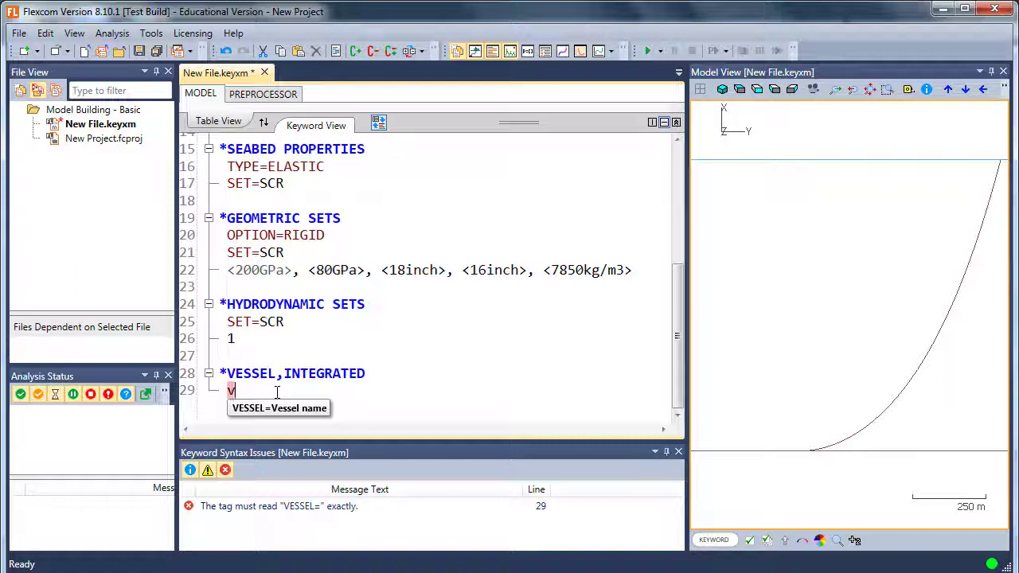
type("ESSEL=")
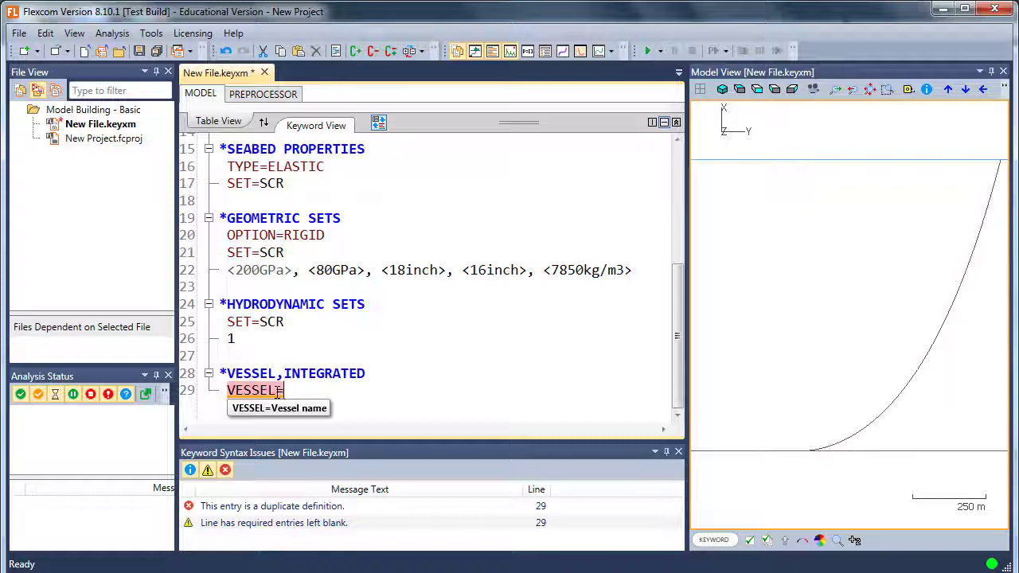
type("FPSO")
key("Return")
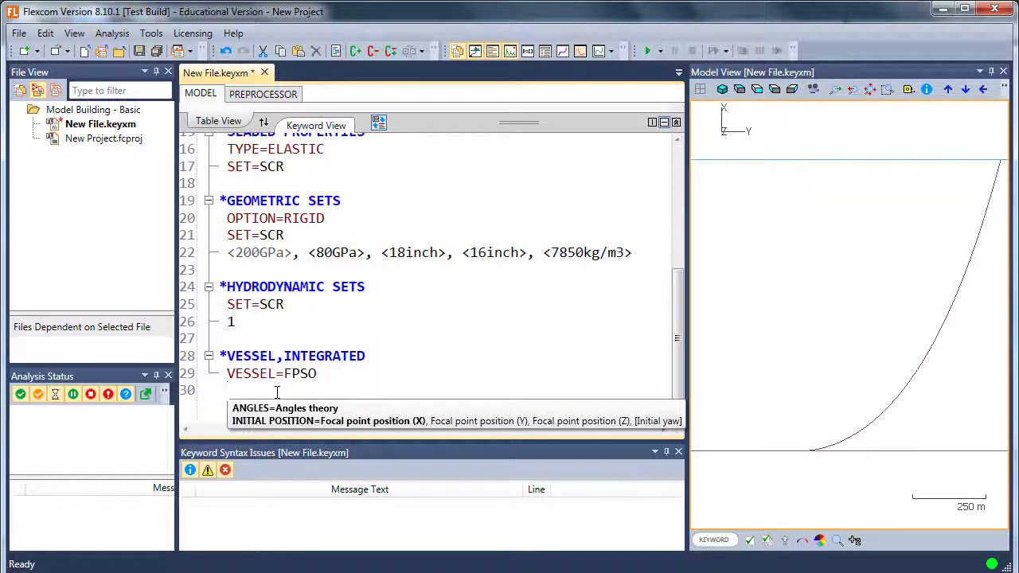
type("INITIAL")
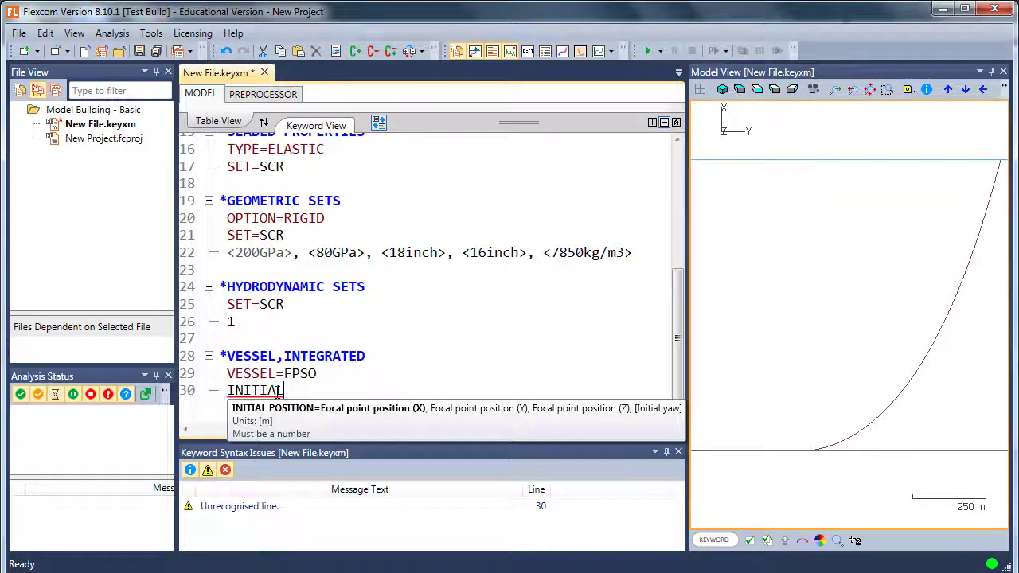
key("shift+Home")
key("BackSpace")
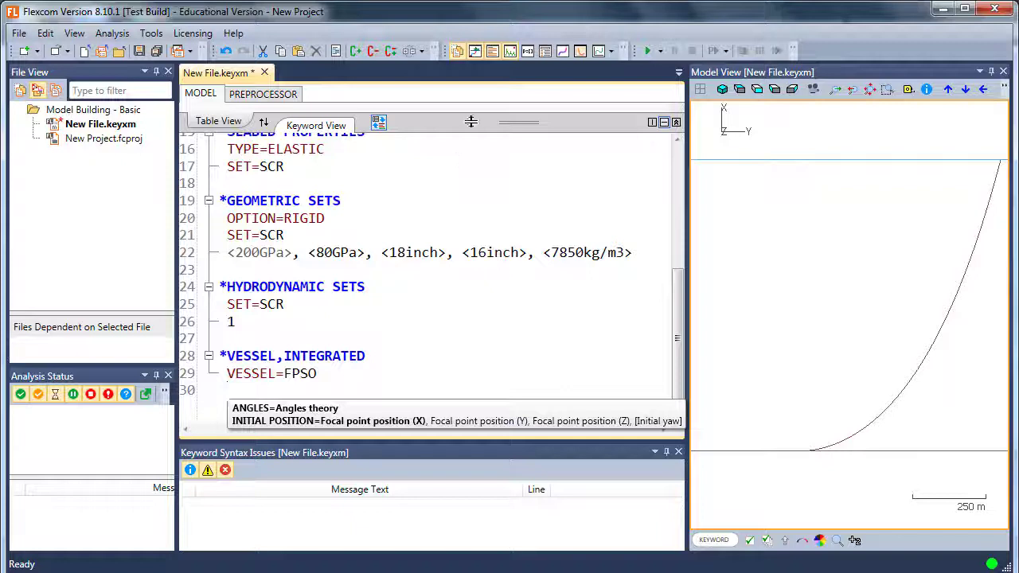
- Close the Keyword Syntax Issues panel and expand the Vessel Integrated - Setup table
left_click_drag(472, 121, 445, 274)
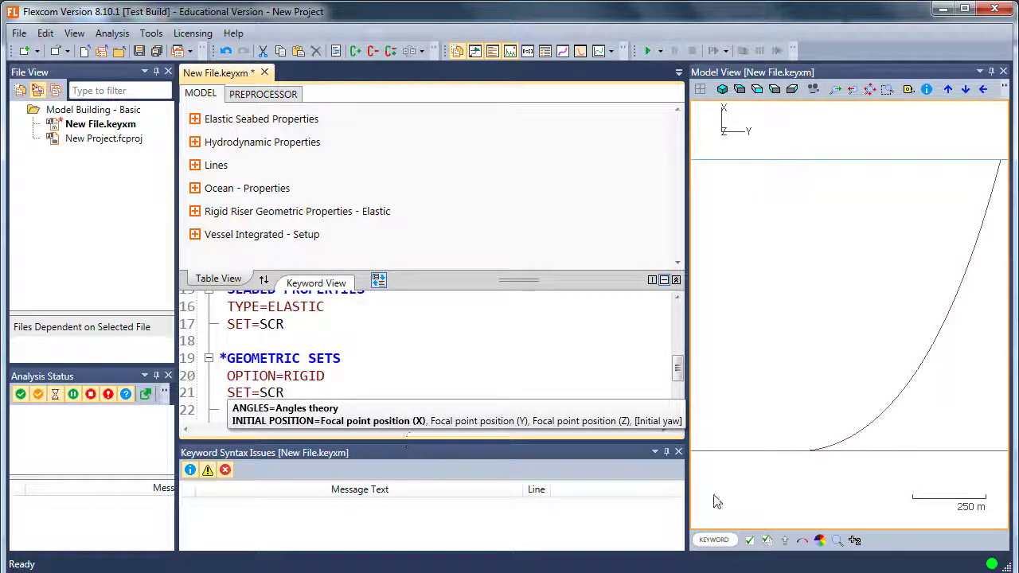
left_click(678, 452)
left_click_drag(518, 280, 510, 310)
left_click(194, 234)
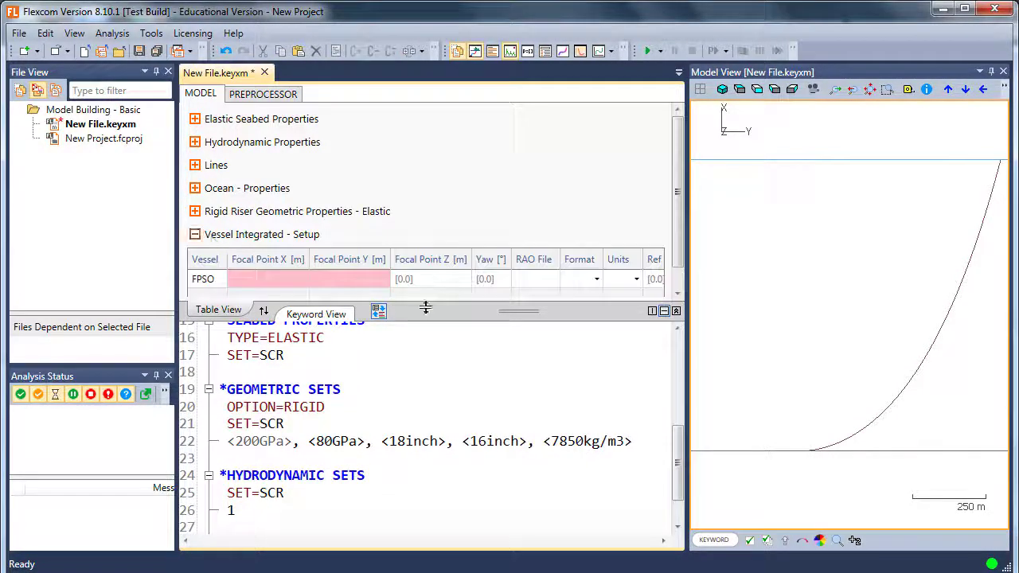
mouse_move(436, 319)
left_mouse_down()
mouse_move(435, 374)
mouse_move(435, 306)
mouse_move(433, 330)
left_mouse_up()
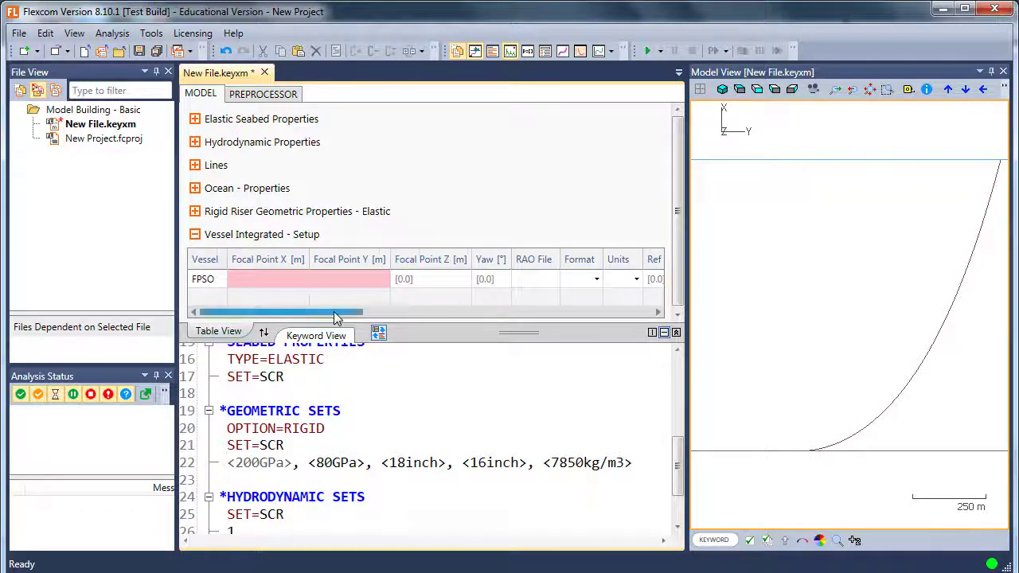
left_click_drag(334, 317, 511, 312)
- Give the vessel height 100, length 300, width 80 and the FPSO profile
left_click(469, 279)
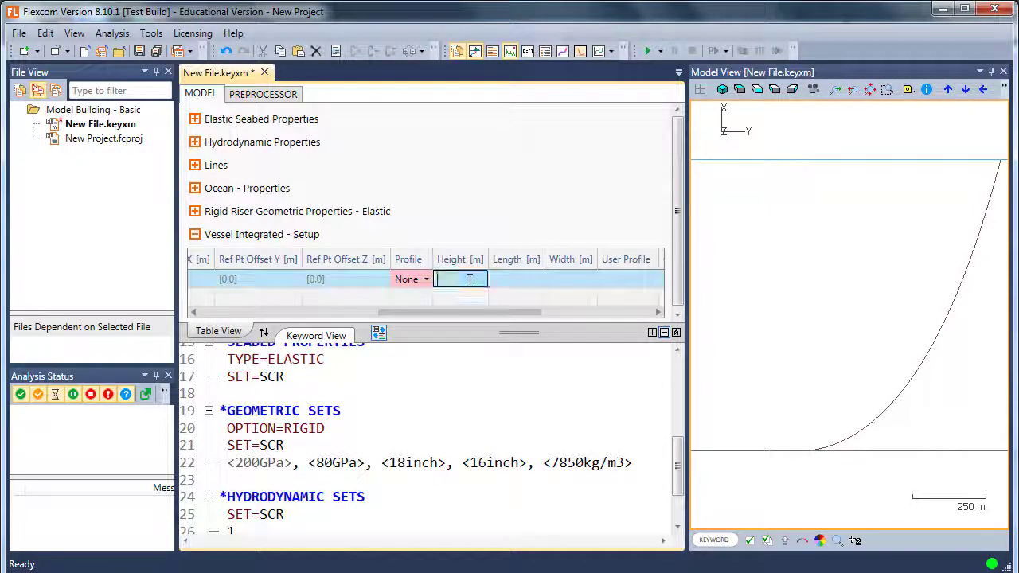
left_click(513, 279)
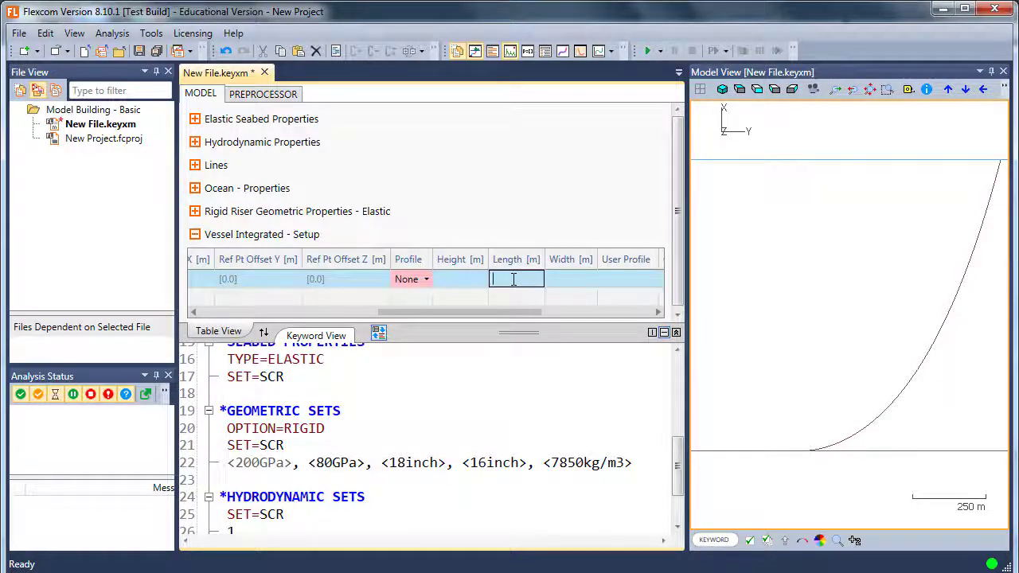
type("3000")
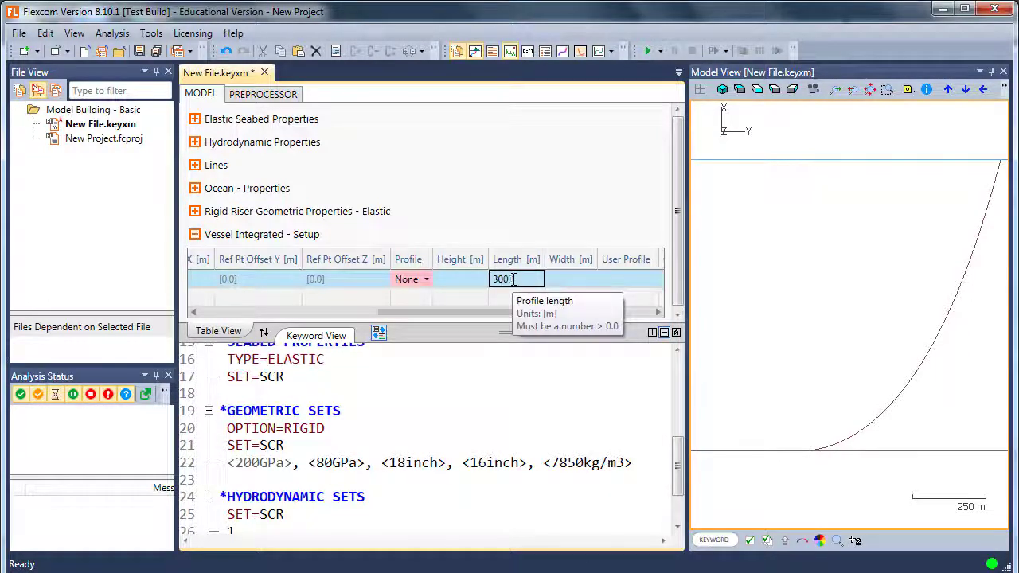
left_click(575, 280)
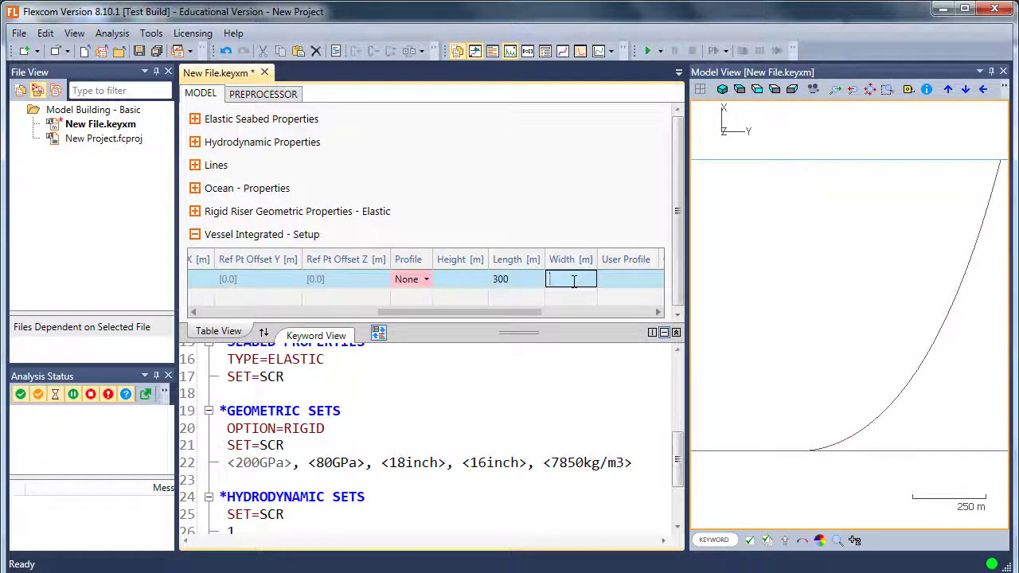
type("80")
left_click(466, 282)
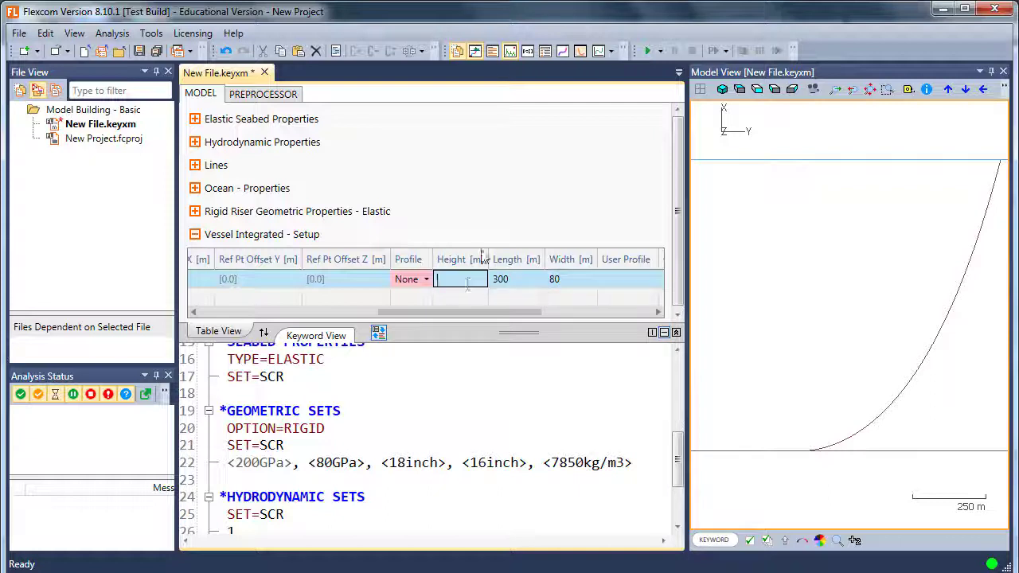
type("100")
left_click(428, 278)
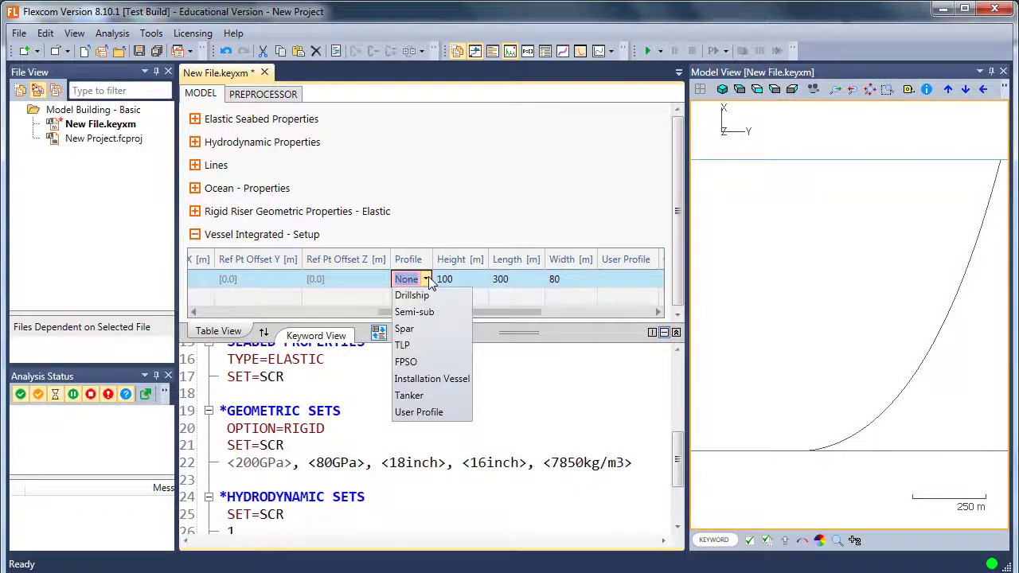
left_click(413, 359)
- Set the vessel focal point to X =[WD] and Y 1000
left_click_drag(482, 312, 259, 311)
left_click(282, 276)
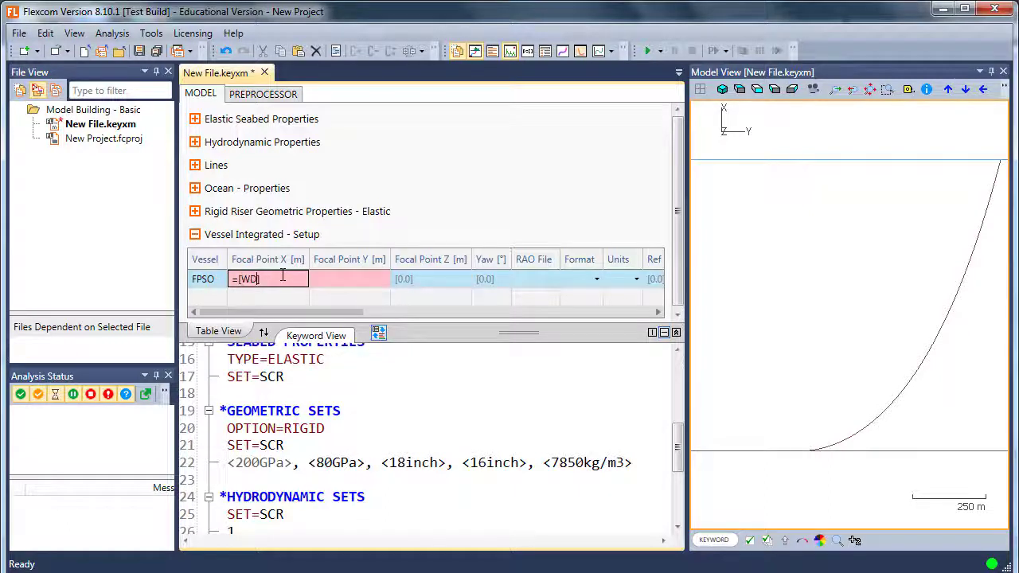
left_click(318, 278)
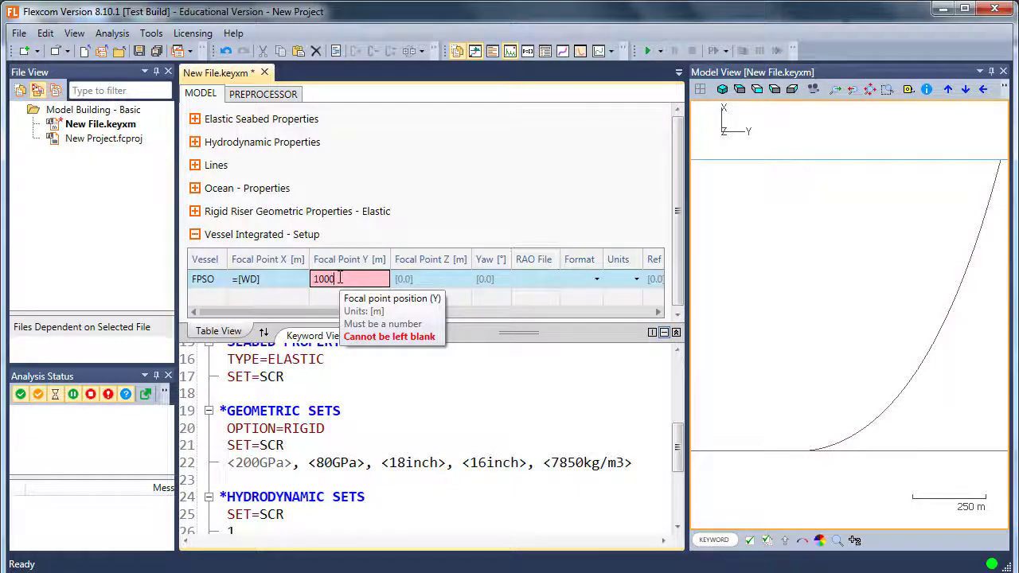
key("Return")
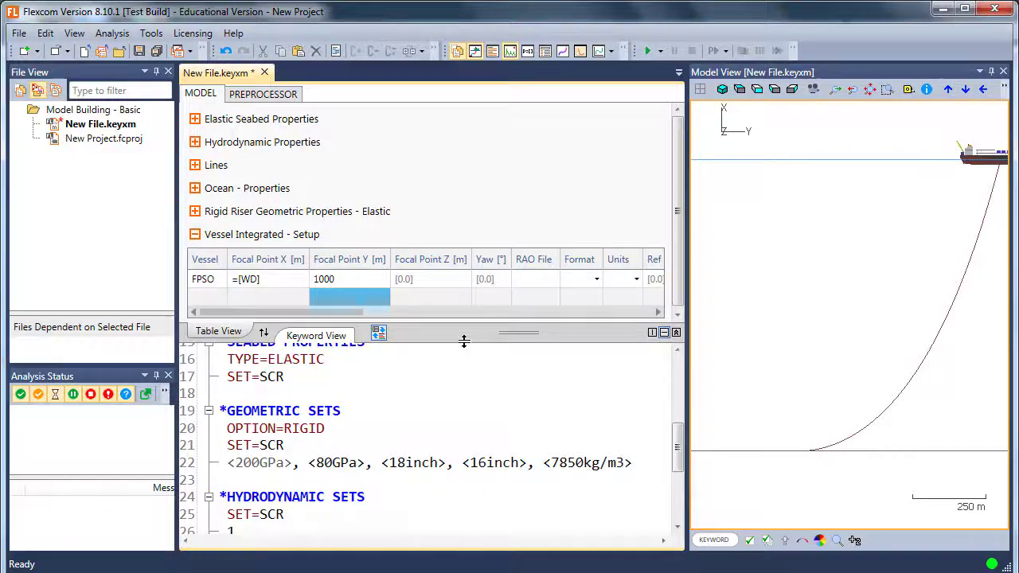
left_click_drag(463, 337, 464, 368)
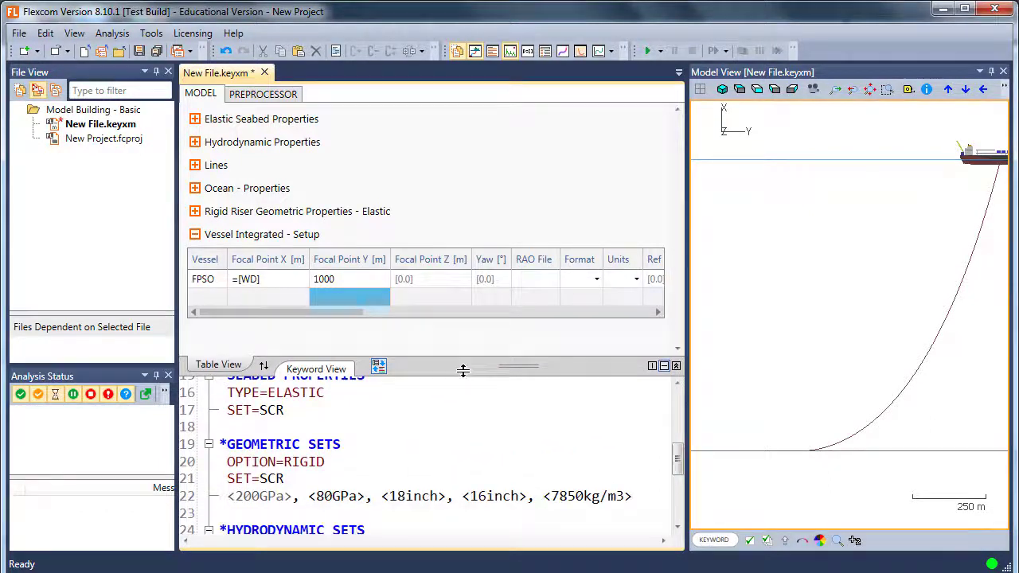
- Expand and collapse the Ocean, riser geometric and Vessel Integrated property tables
left_click(194, 211)
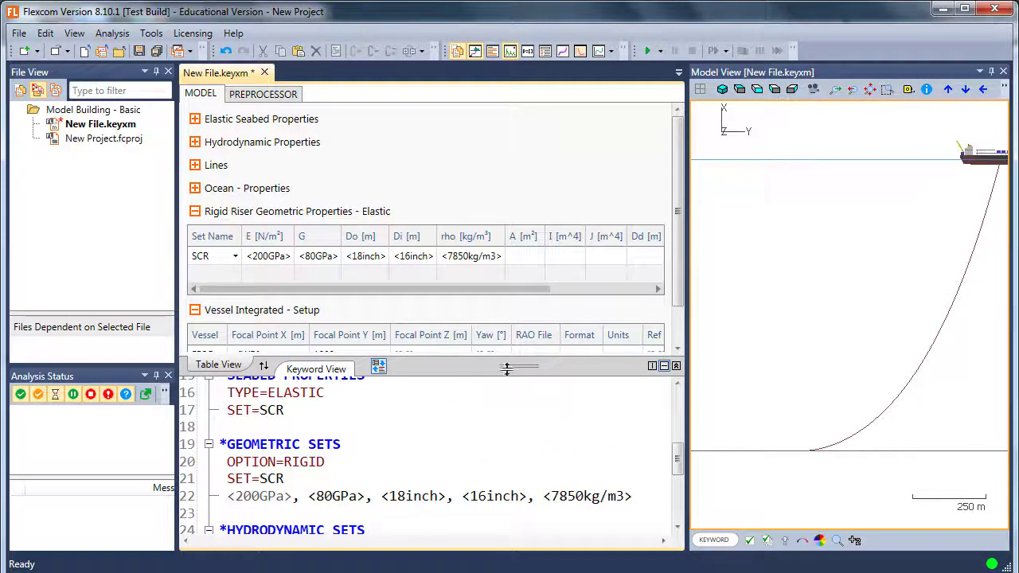
left_click_drag(504, 366, 504, 433)
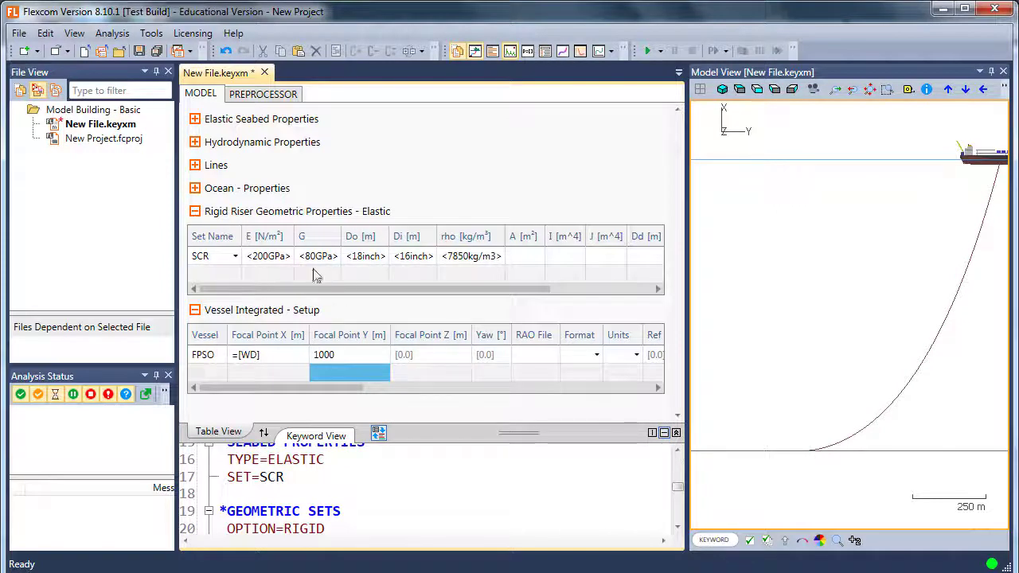
left_click(194, 188)
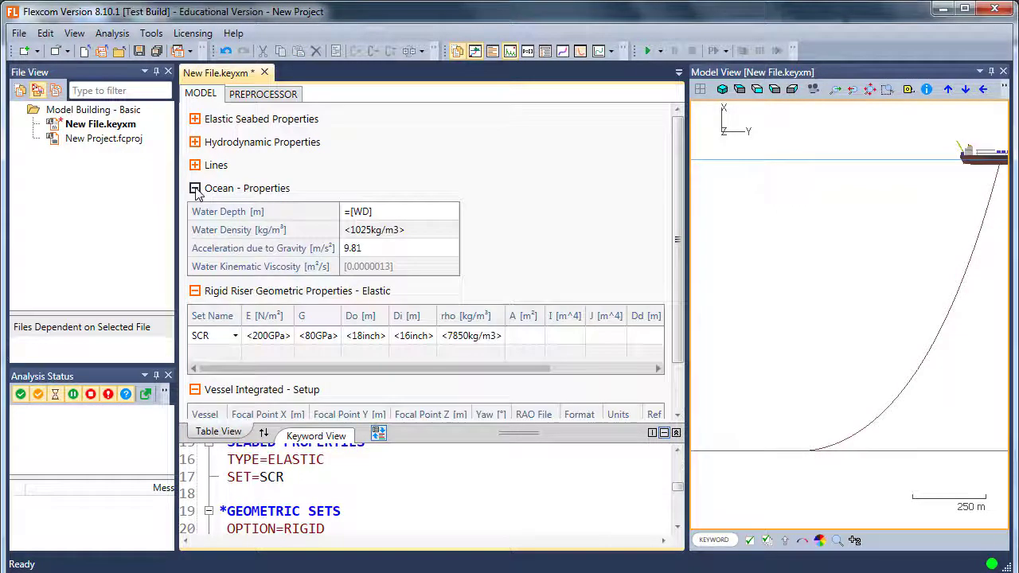
left_click(195, 188)
left_click(194, 211)
left_click(194, 234)
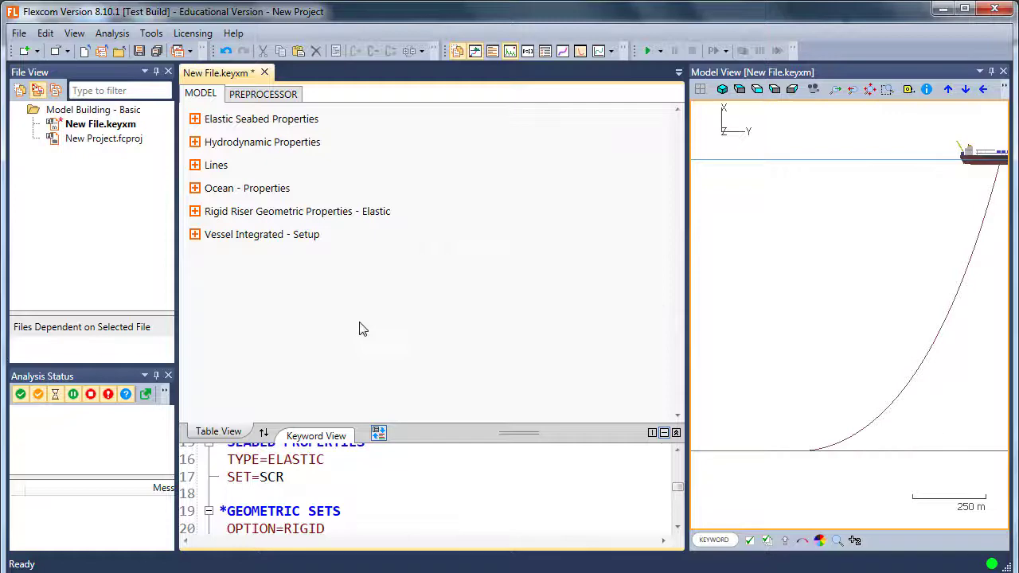
- Enlarge Keyword View, pan Model View to show the whole vessel, and narrow File View
left_click_drag(461, 307, 448, 132)
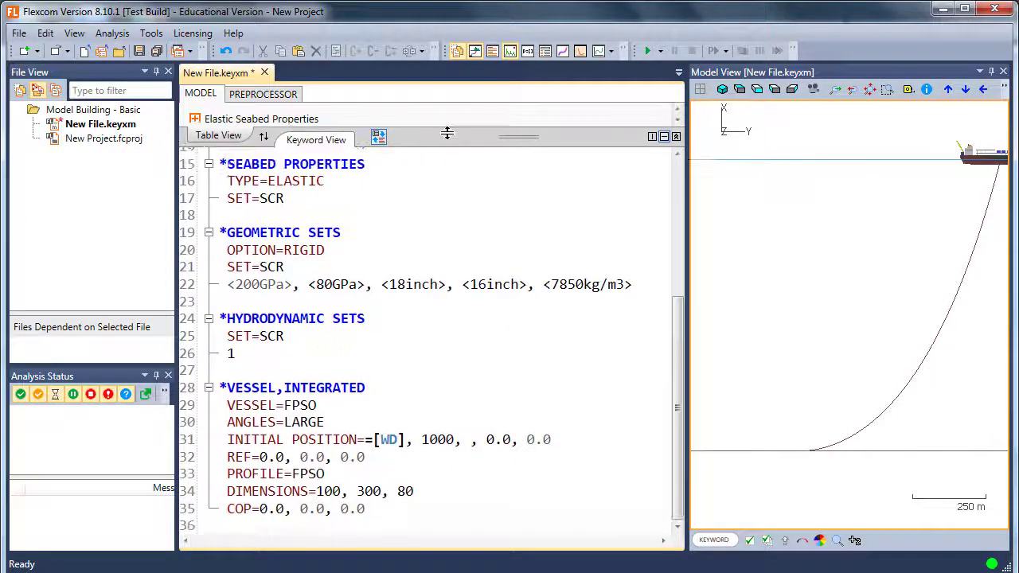
left_click(398, 296)
scroll(414, 377, "down", 1)
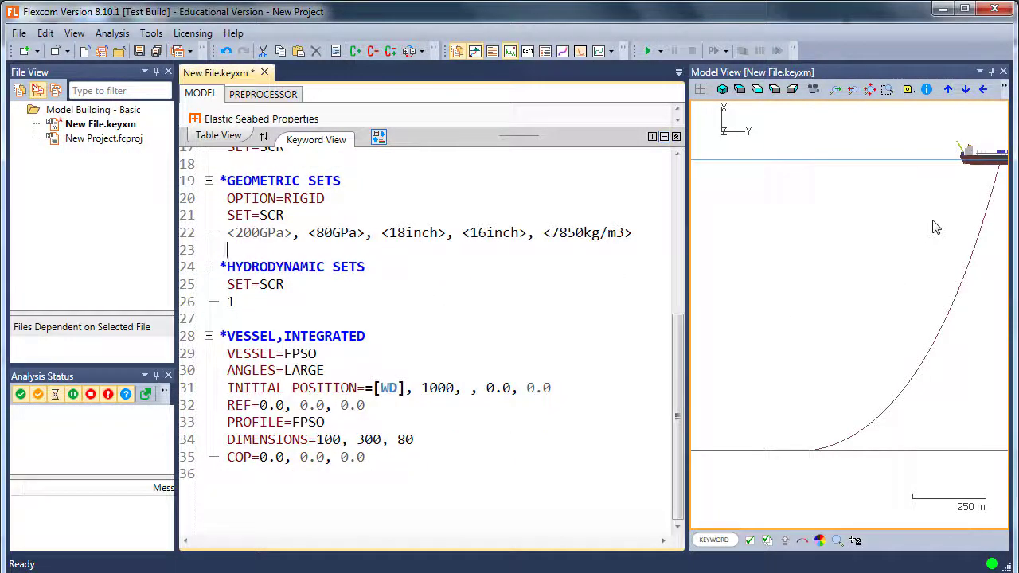
left_click_drag(936, 227, 899, 226)
left_click(483, 463)
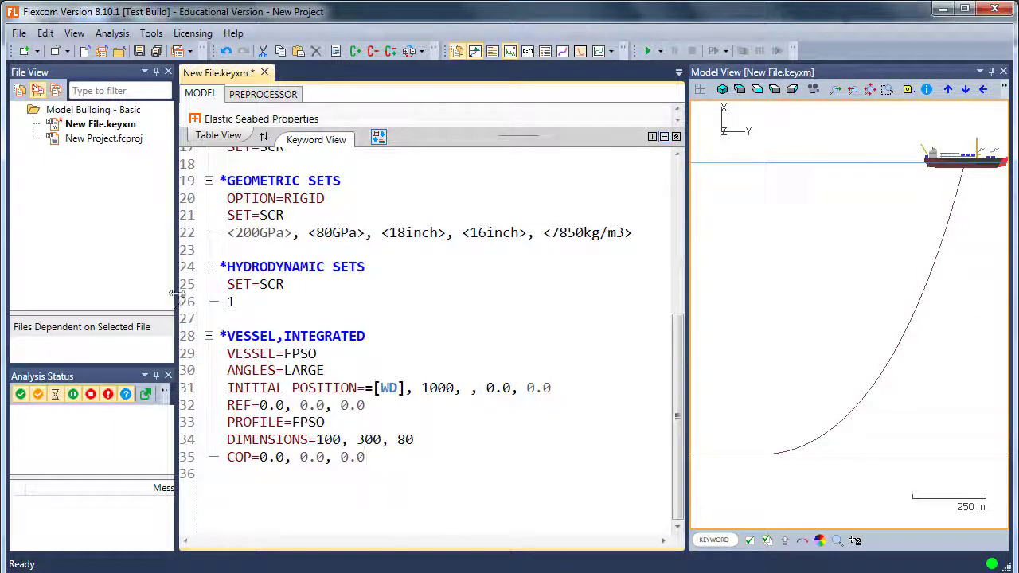
left_click_drag(177, 294, 149, 294)
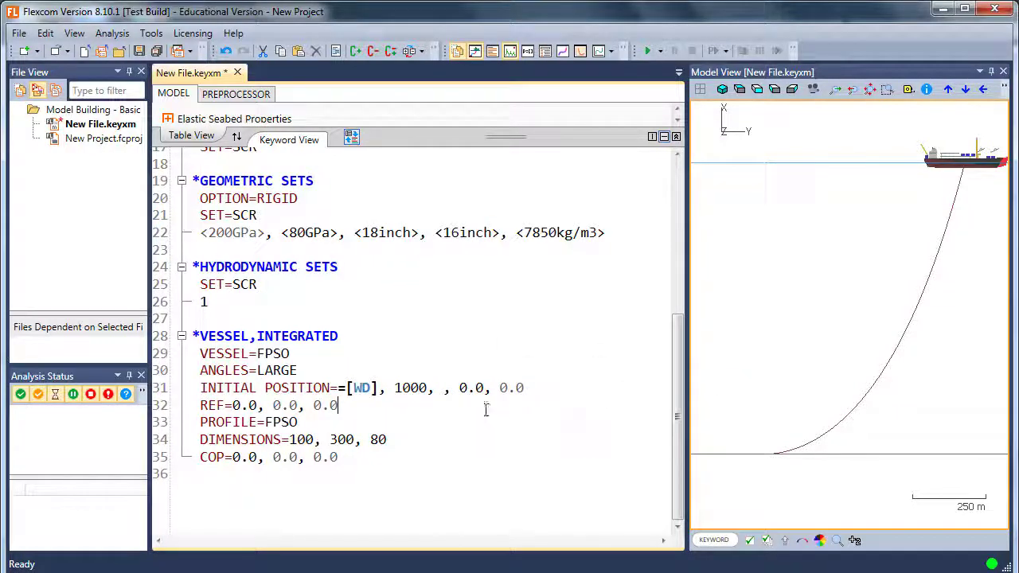
scroll(314, 199, "up", 6)
scroll(313, 199, "down", 9)
scroll(312, 206, "up", 1)
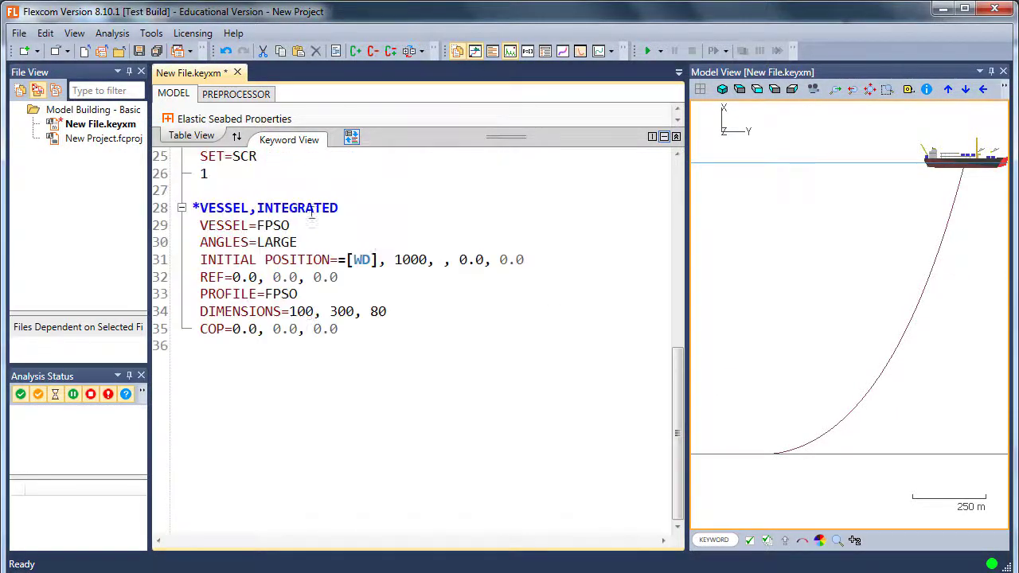
- Start a $LOAD CASE section with *ANALYSIS TYPE set to TYPE=STATIC
key("Return")
key("Return")
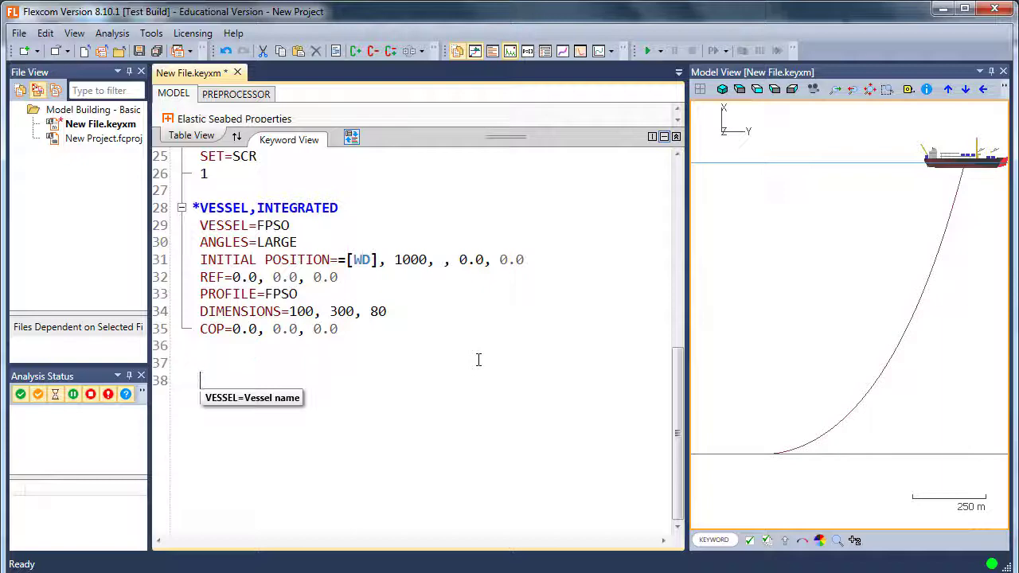
type("$LOAD CASE")
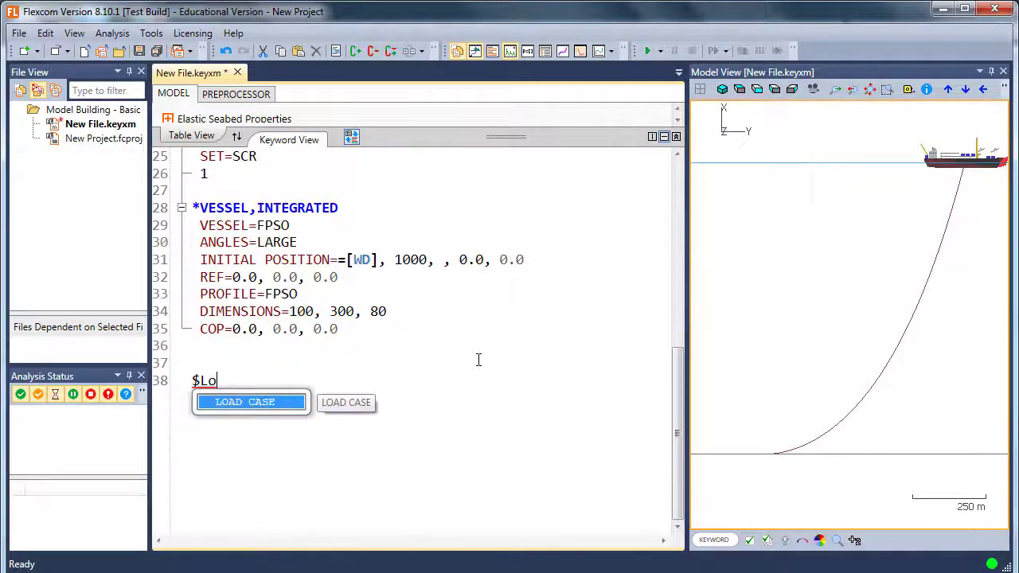
key("Return")
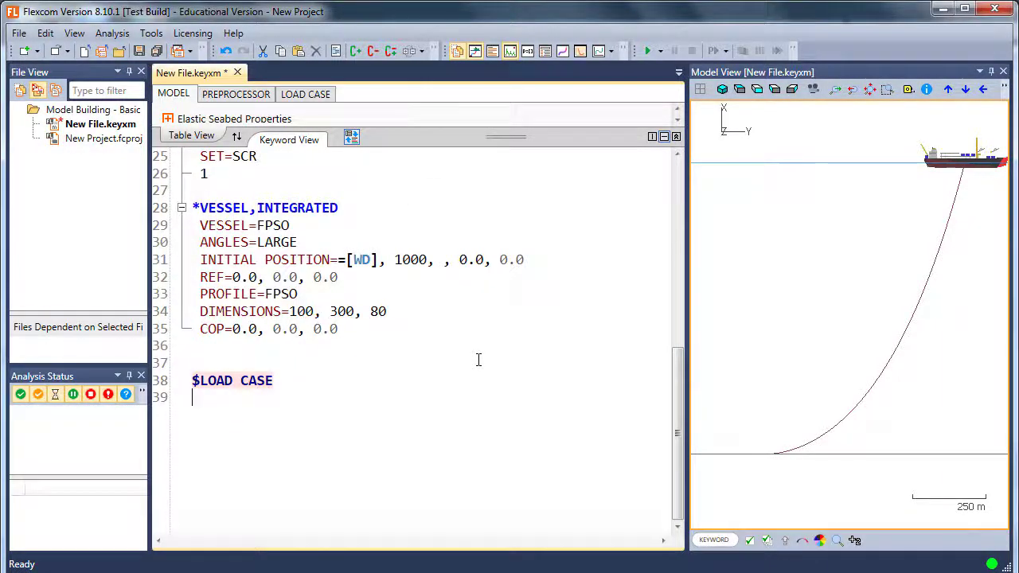
type("*a")
key("Down")
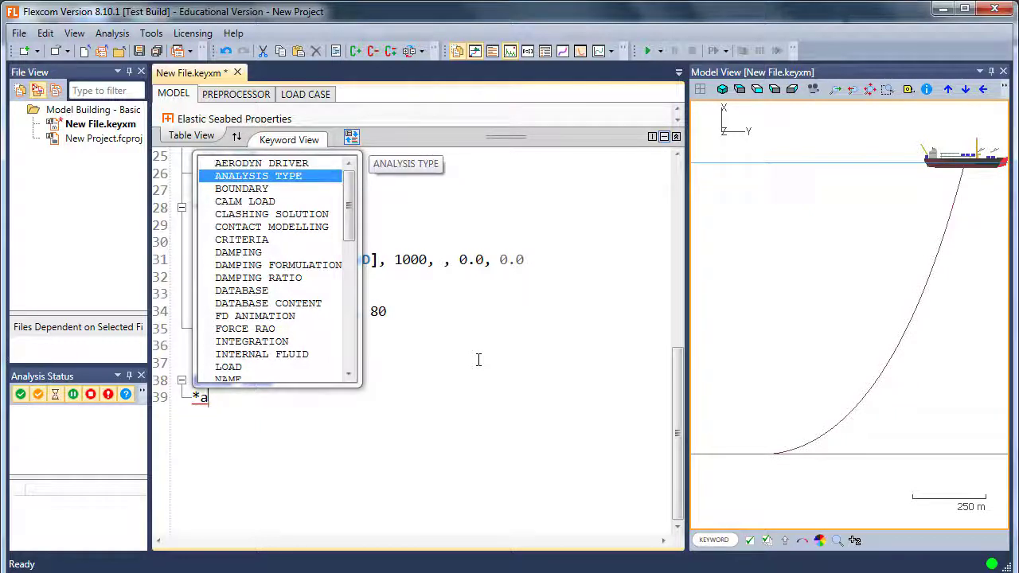
key("Return")
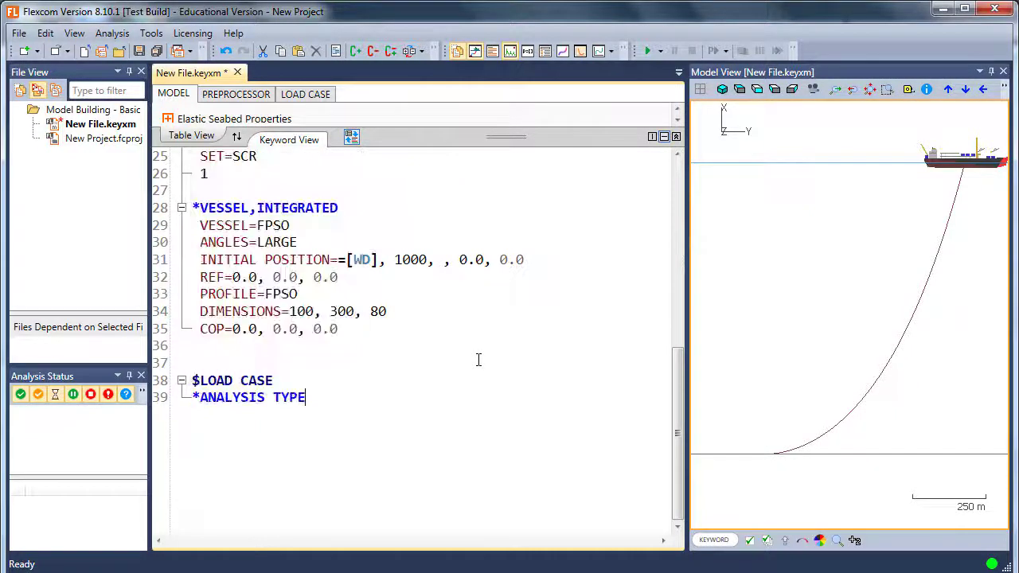
key("Return")
type("Type=")
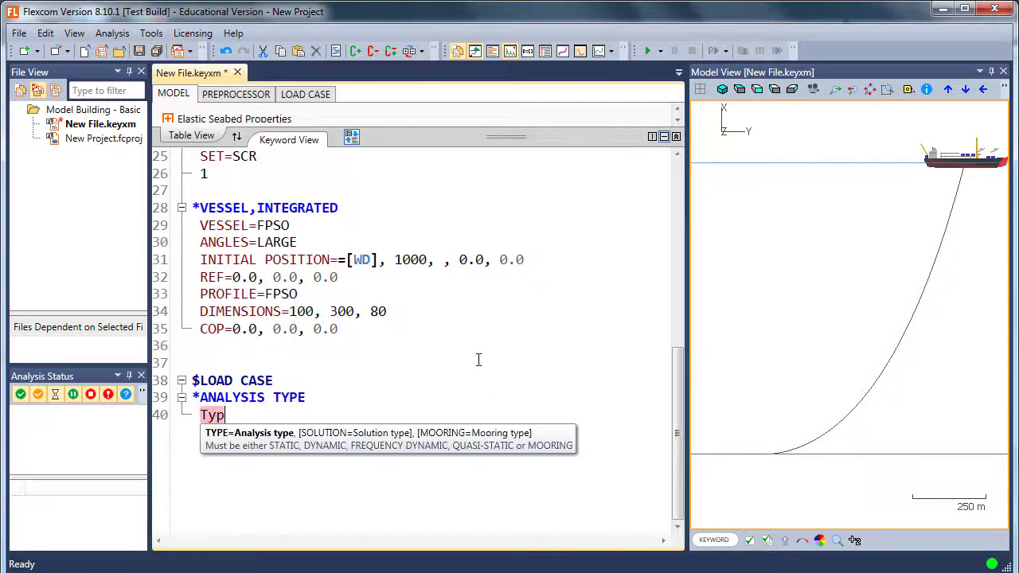
key("Down")
key("Down")
key("Down")
key("Down")
key("Down")
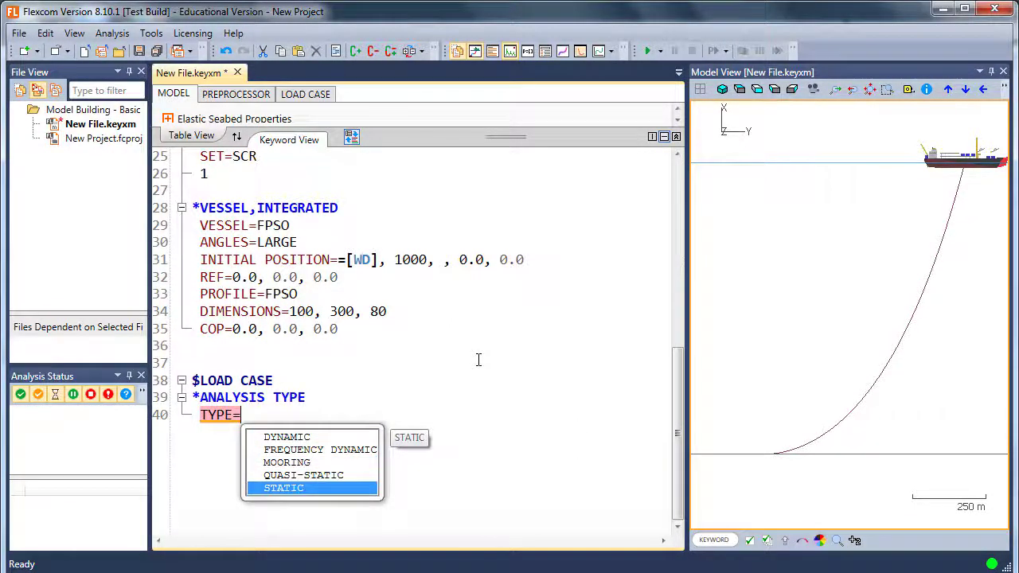
key("Return")
key("Return")
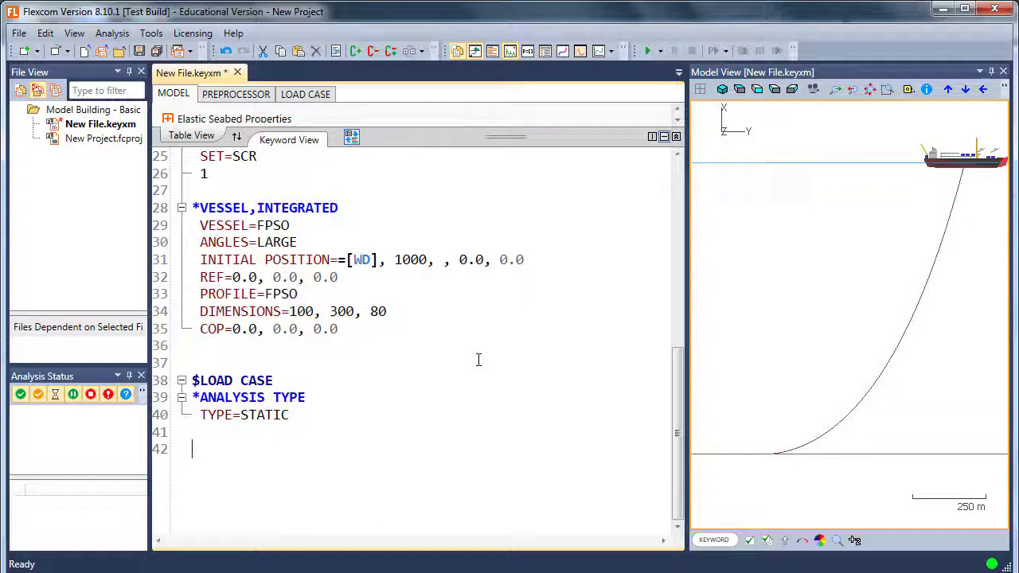
- Add a *TIME block with STEP=FIXED and times 0,1
type("*tim")
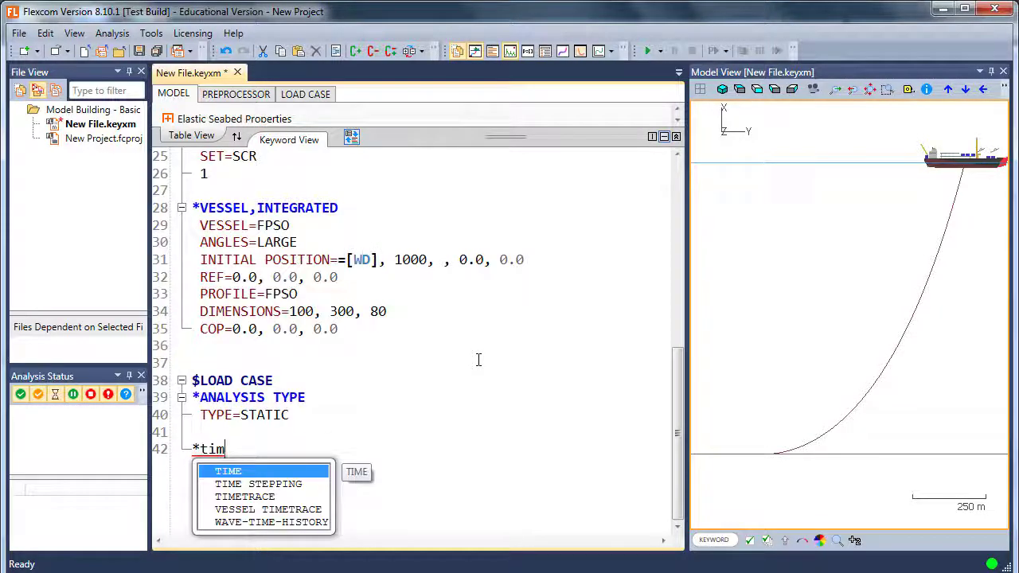
key("Return")
key("Return")
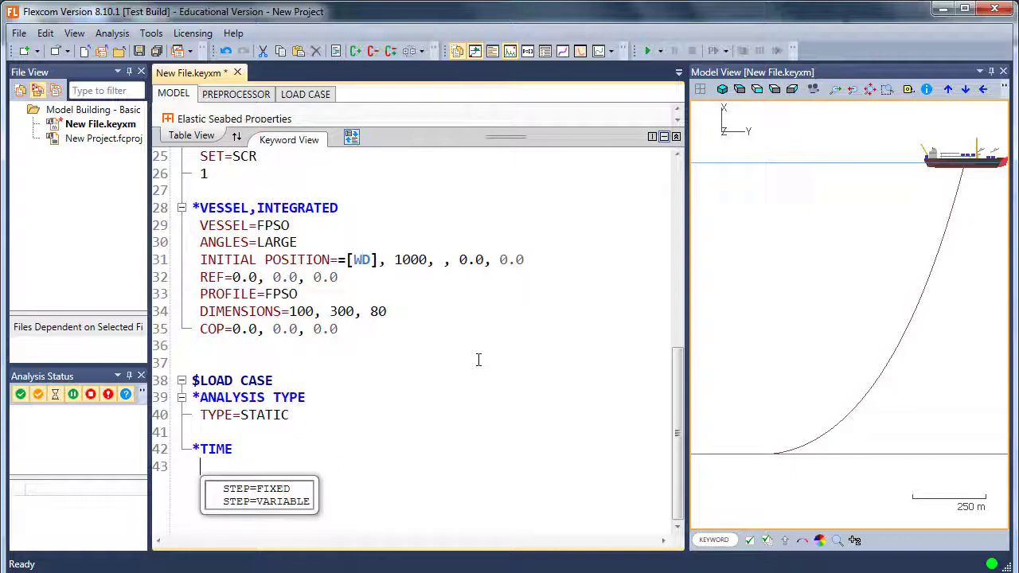
key("Down")
key("Return")
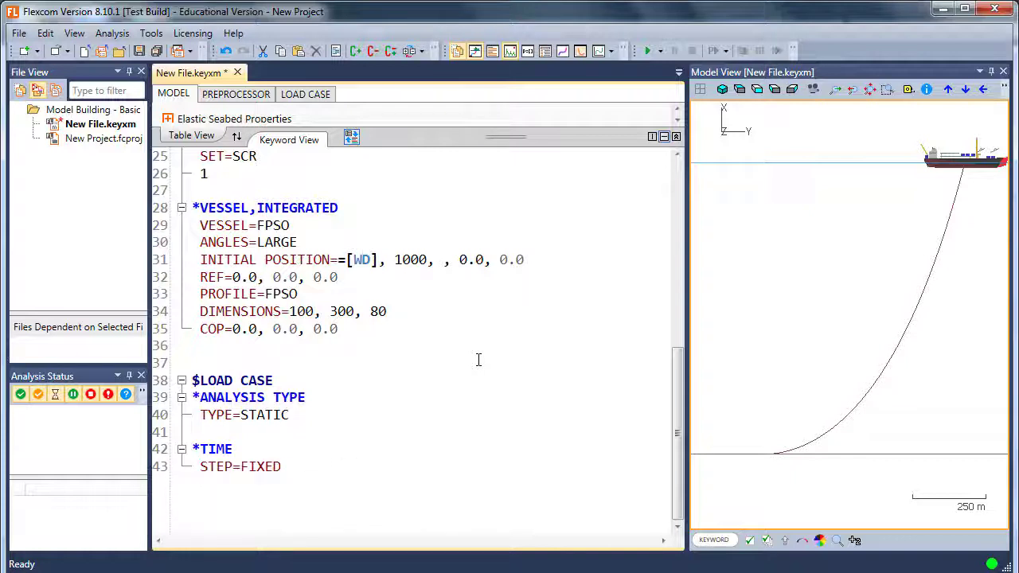
key("Return")
type("0,")
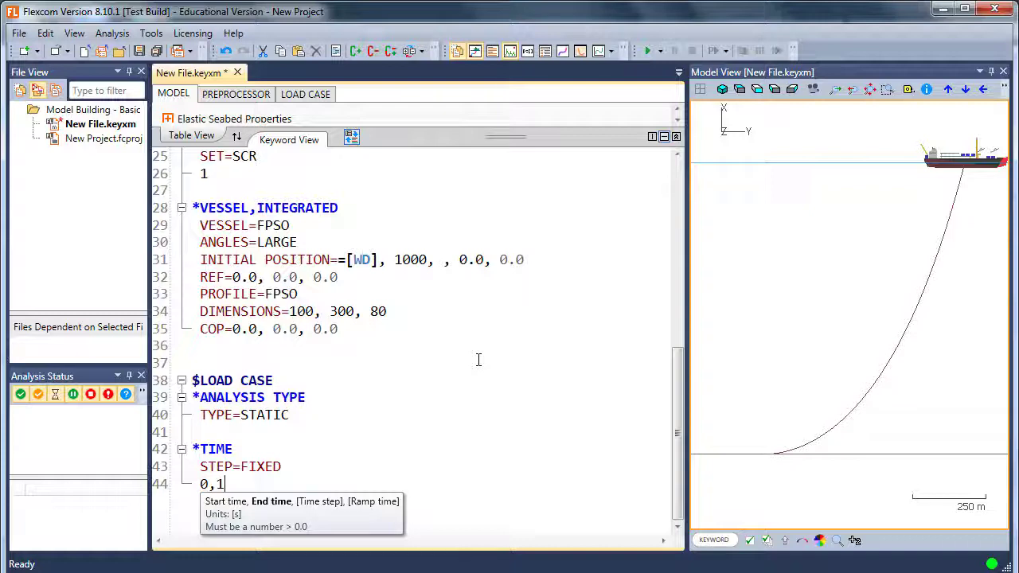
type("1")
key("Return")
key("Return")
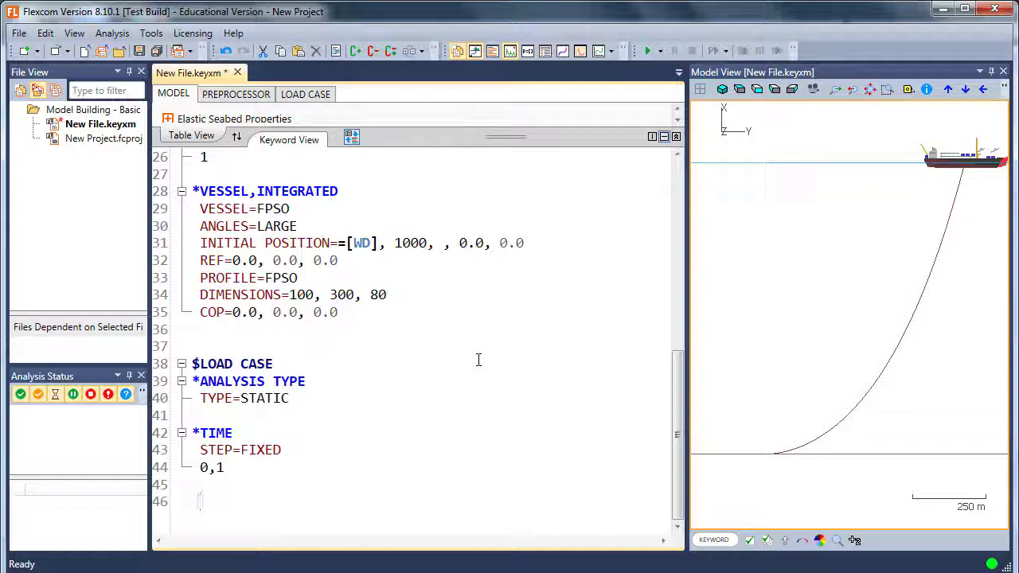
- Add a *BOUNDARY block with TYPE=CONSTANT after the time block
type("*Bo")
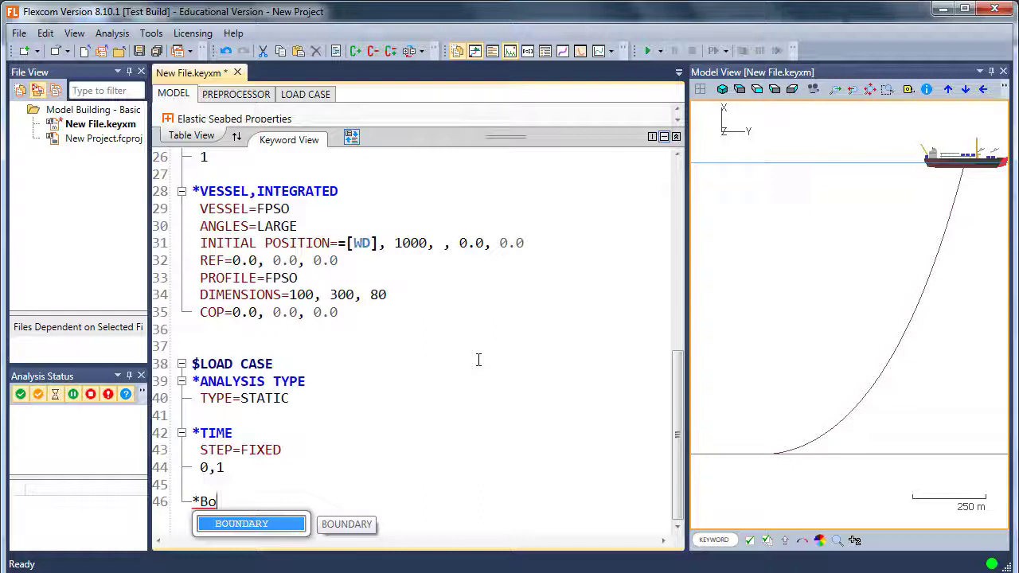
key("Return")
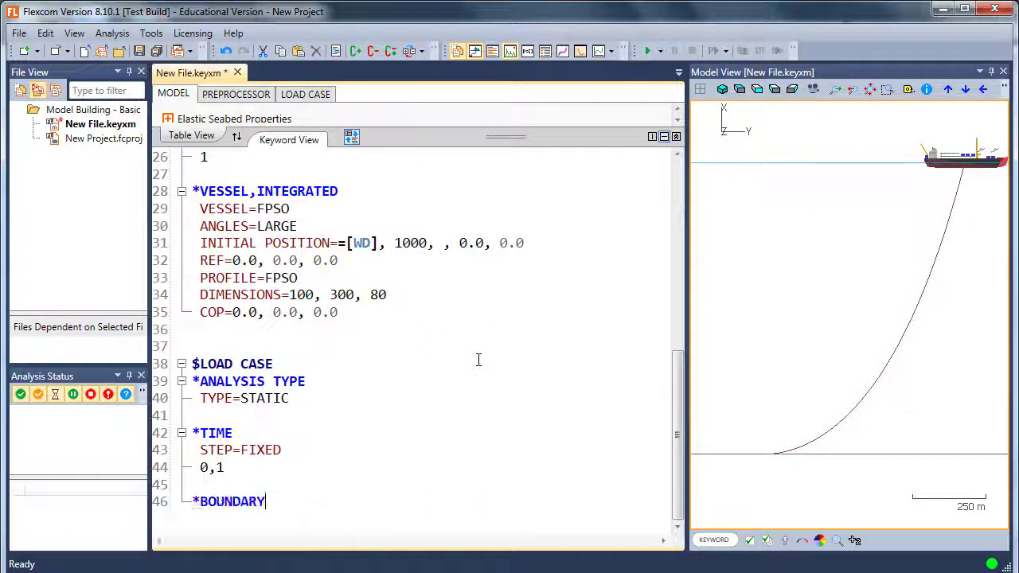
key("Return")
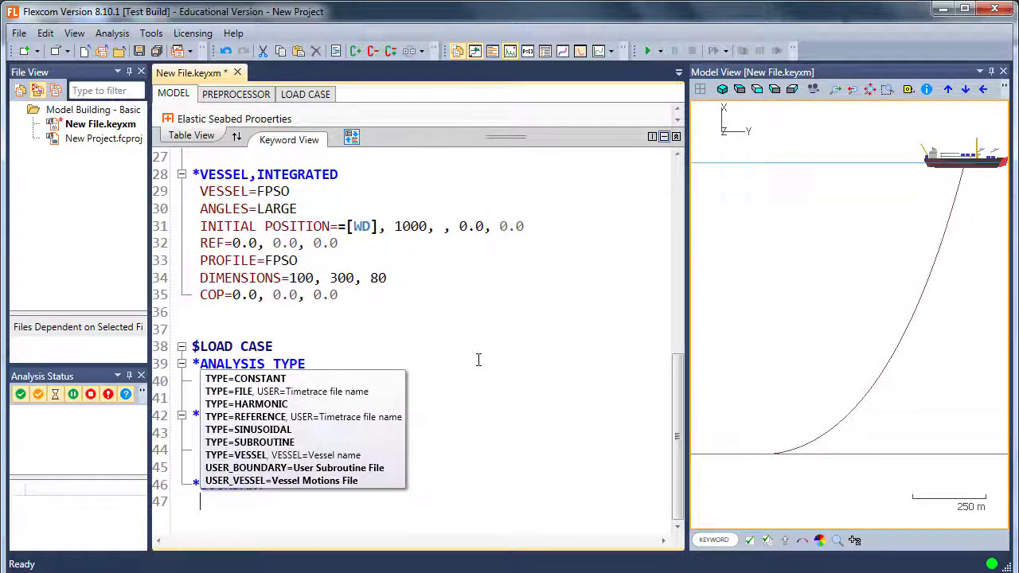
type("typ")
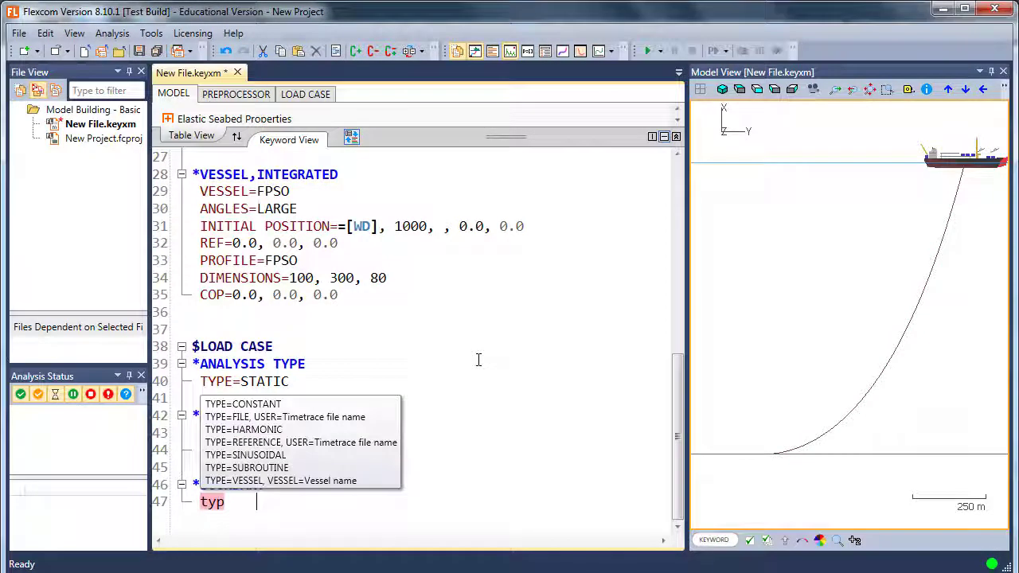
key("BackSpace")
key("BackSpace")
key("BackSpace")
key("BackSpace")
key("BackSpace")
key("BackSpace")
key("BackSpace")
key("BackSpace")
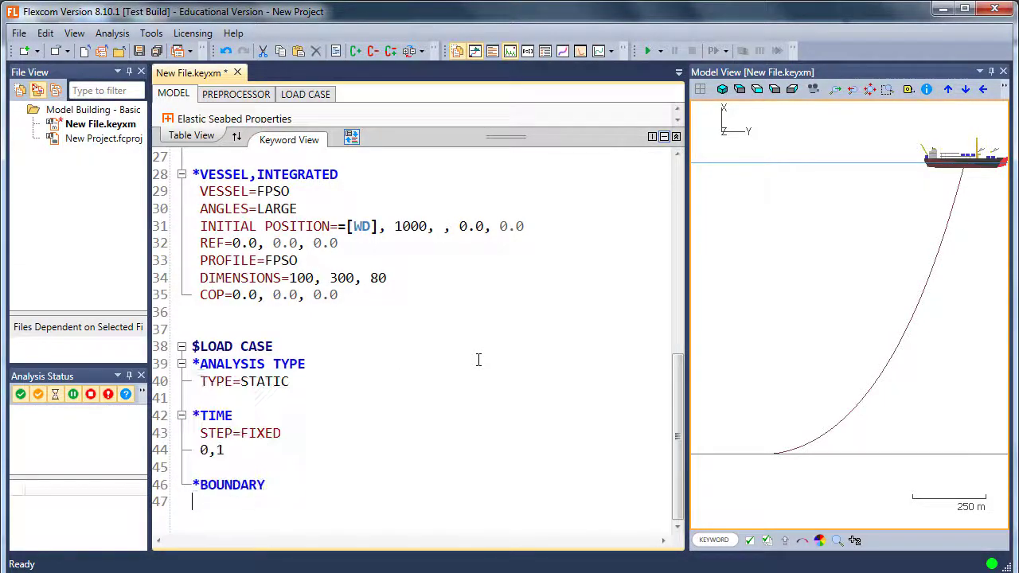
type("TYPE=Con")
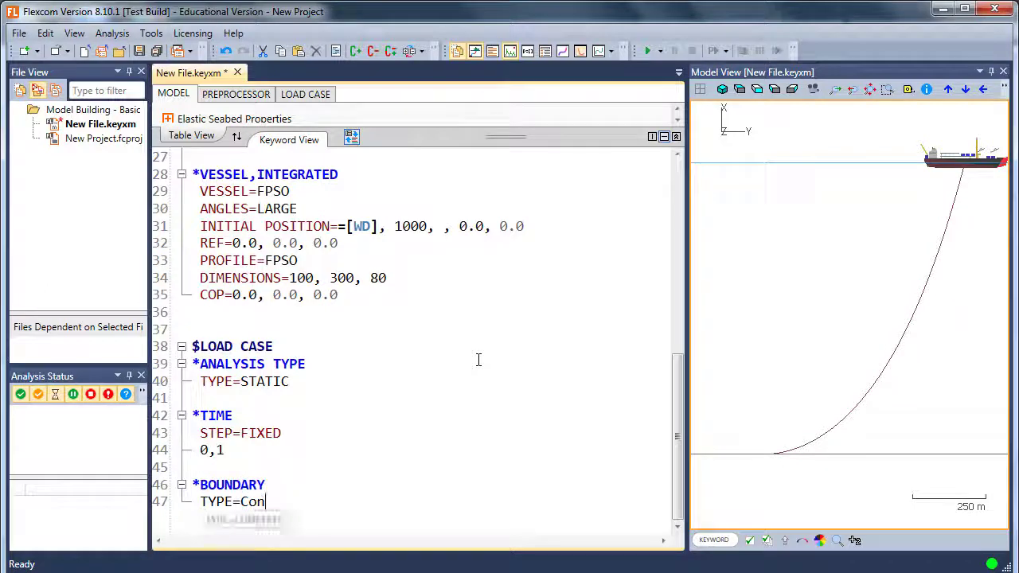
key("ctrl+space")
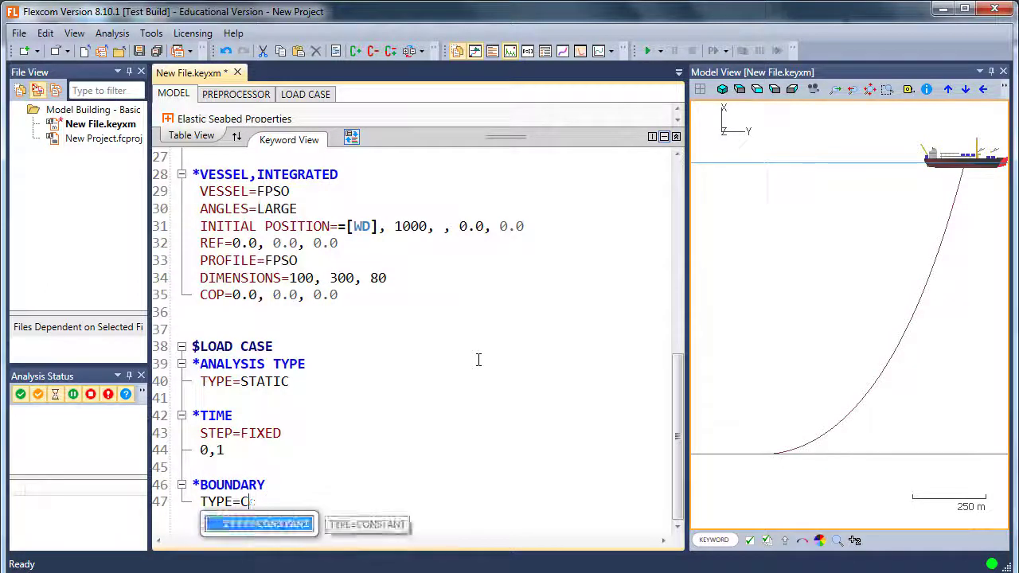
key("Return")
key("Return")
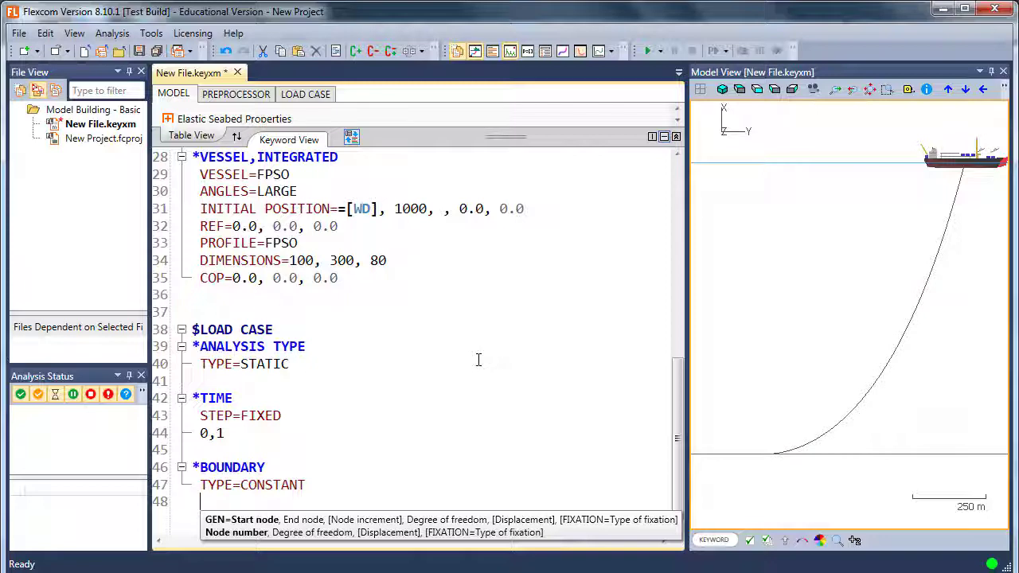
scroll(502, 271, "up", 6)
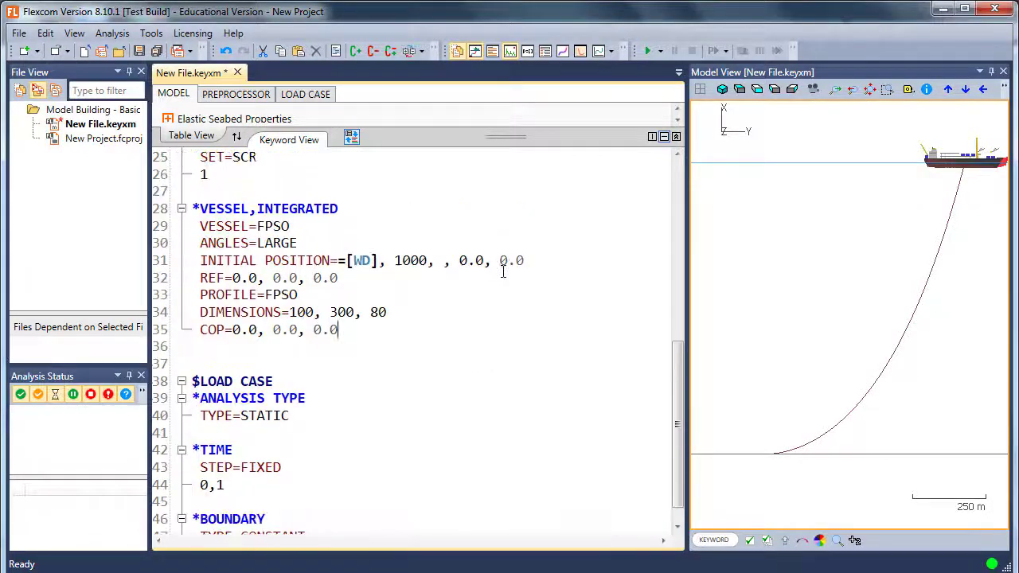
- Look up the Seabed node name and add a {Seabed},1 line under TYPE=CONSTANT
left_click(749, 539)
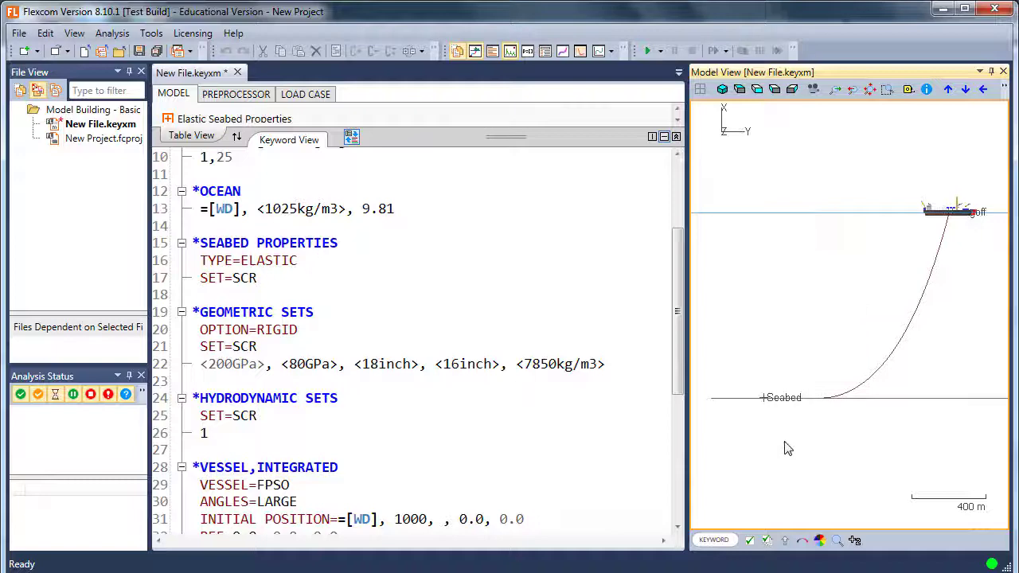
scroll(843, 425, "up", 3)
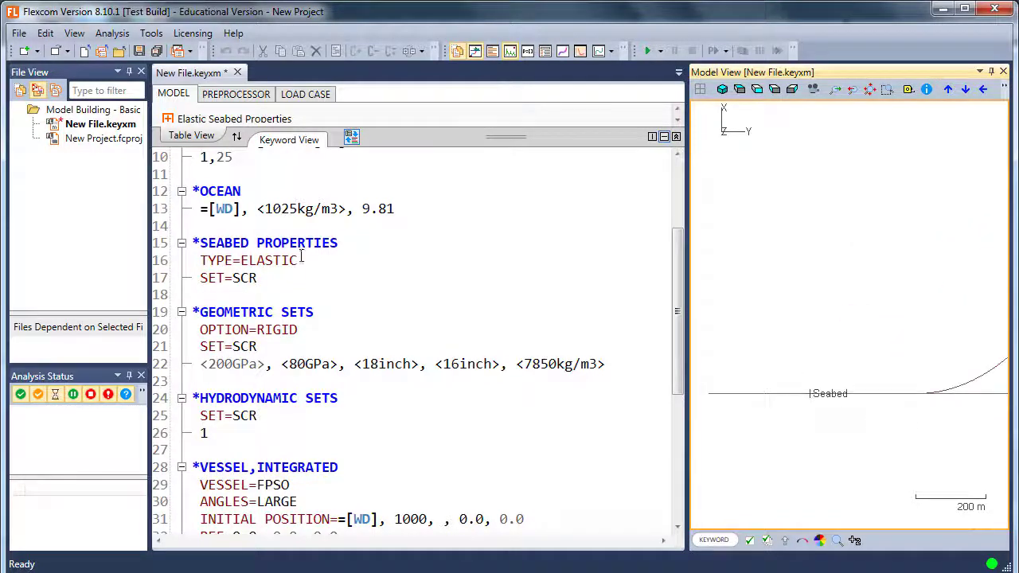
scroll(301, 257, "up", 3)
left_click(294, 223)
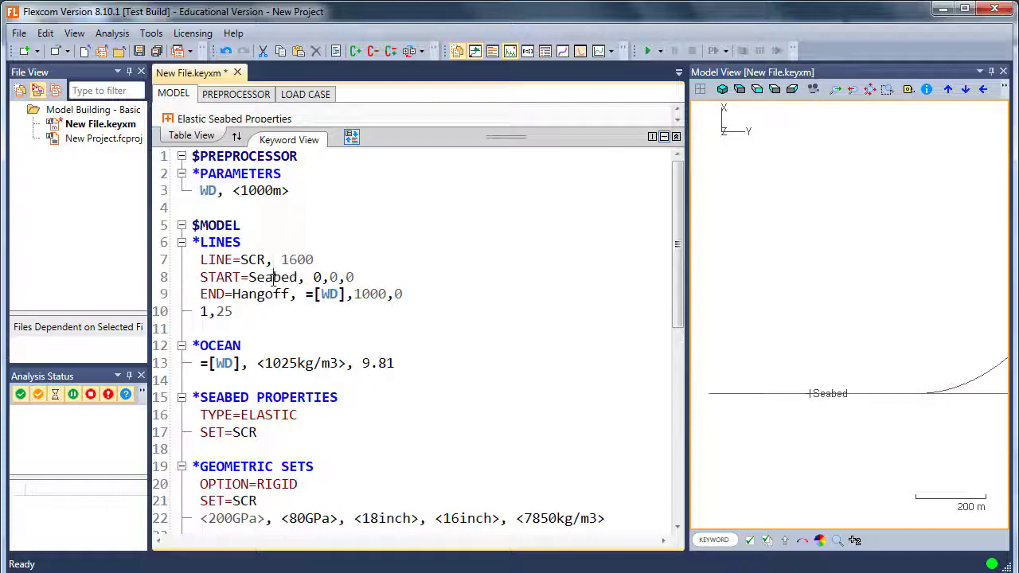
double_click(274, 277)
scroll(302, 280, "down", 5)
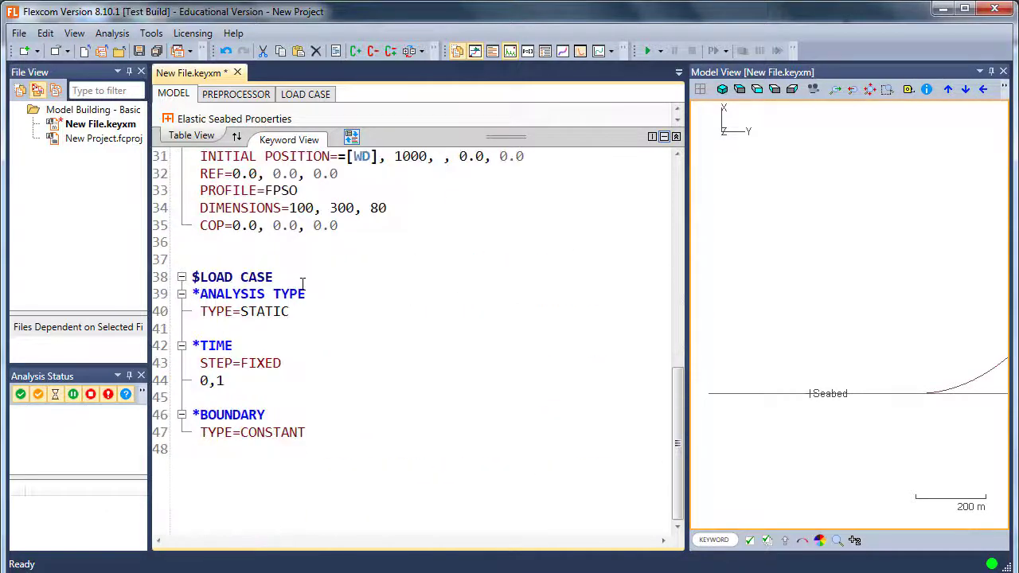
scroll(318, 303, "down", 2)
left_click(334, 329)
key("Return")
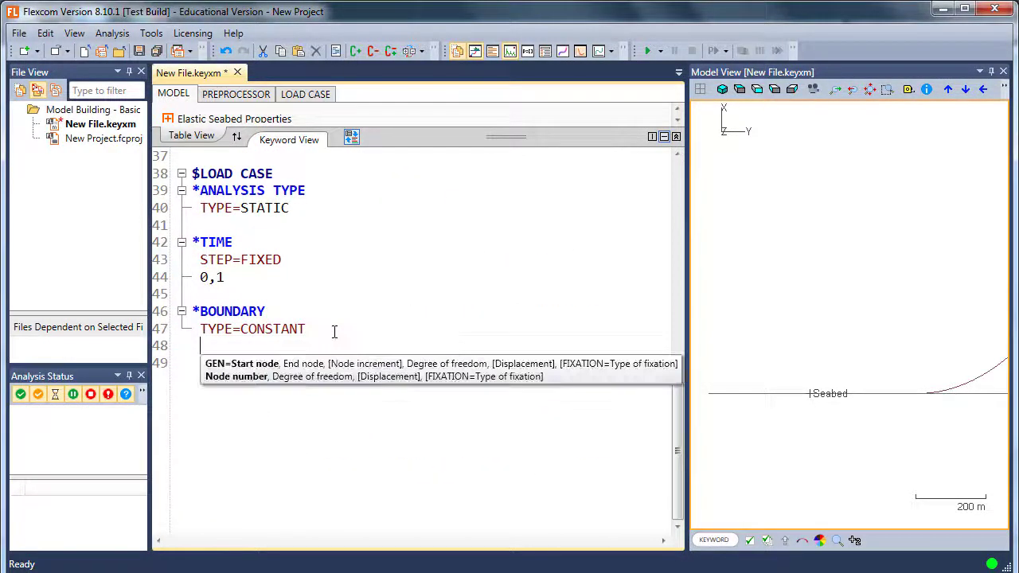
type("{Seabed")
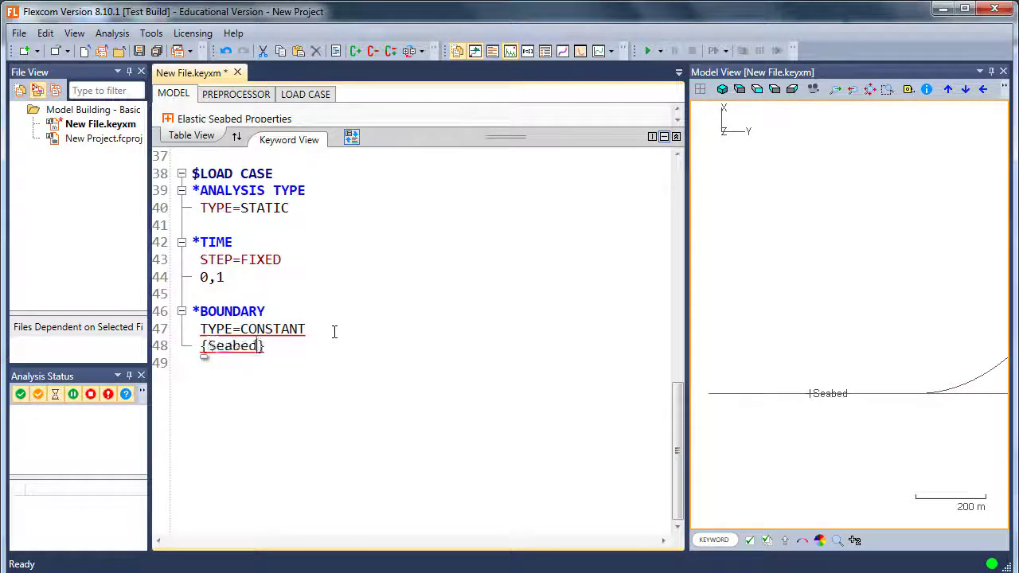
type("},1")
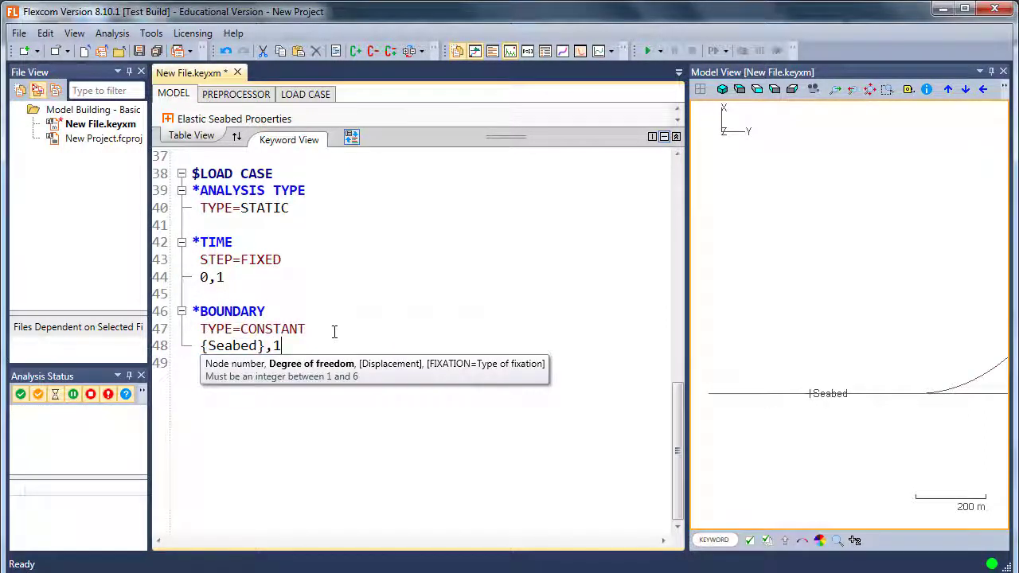
- Duplicate the {Seabed},1 boundary line twice below itself
key("shift+Home")
key("ctrl+c")
key("Left")
key("Right")
key("Return")
key("ctrl+v")
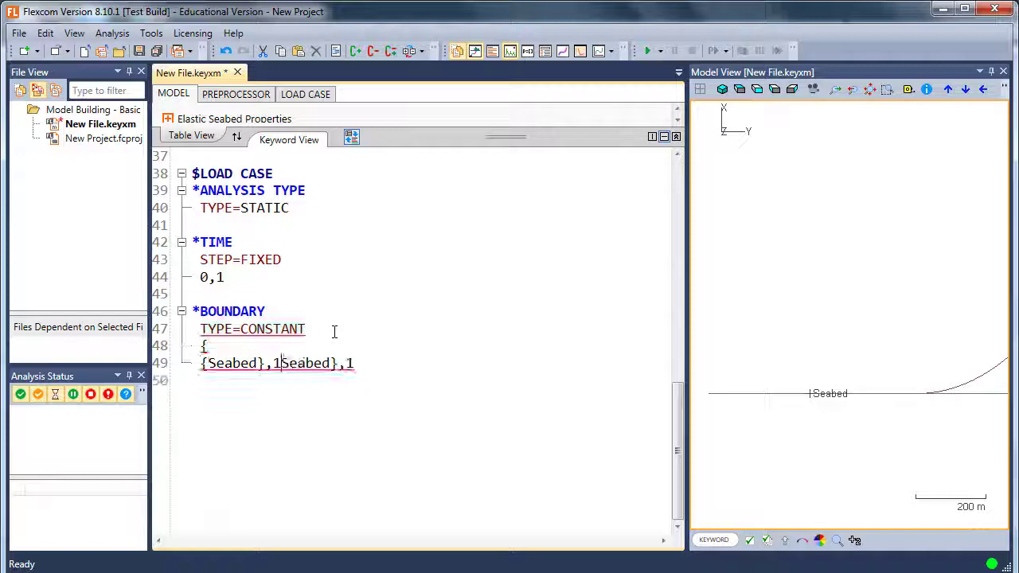
key("ctrl+z")
key("ctrl+z")
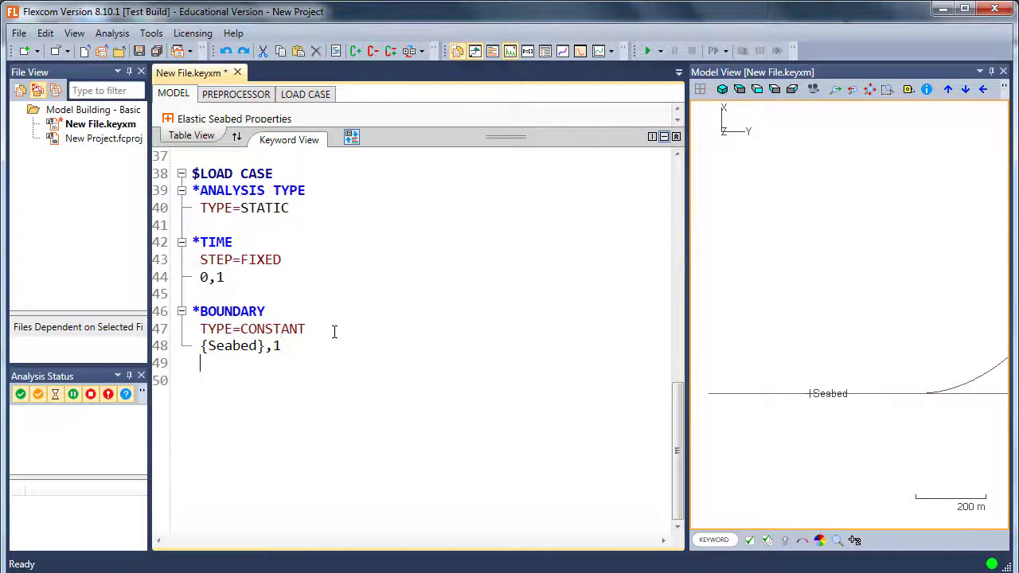
key("ctrl+v")
key("Return")
key("ctrl+v")
key("Return")
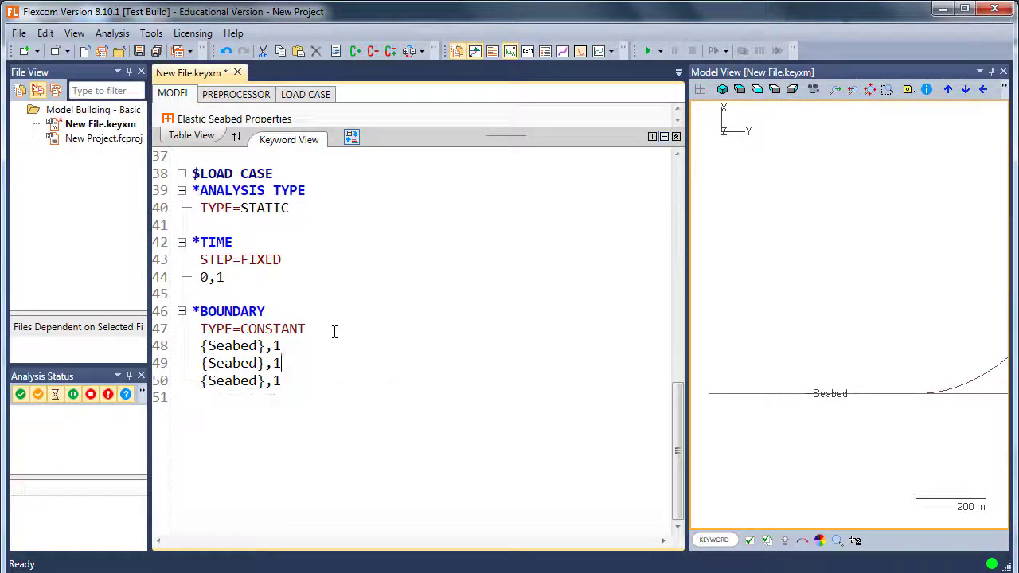
- Change the two duplicated Seabed lines to degrees of freedom 2 and 3
key("BackSpace")
type("2")
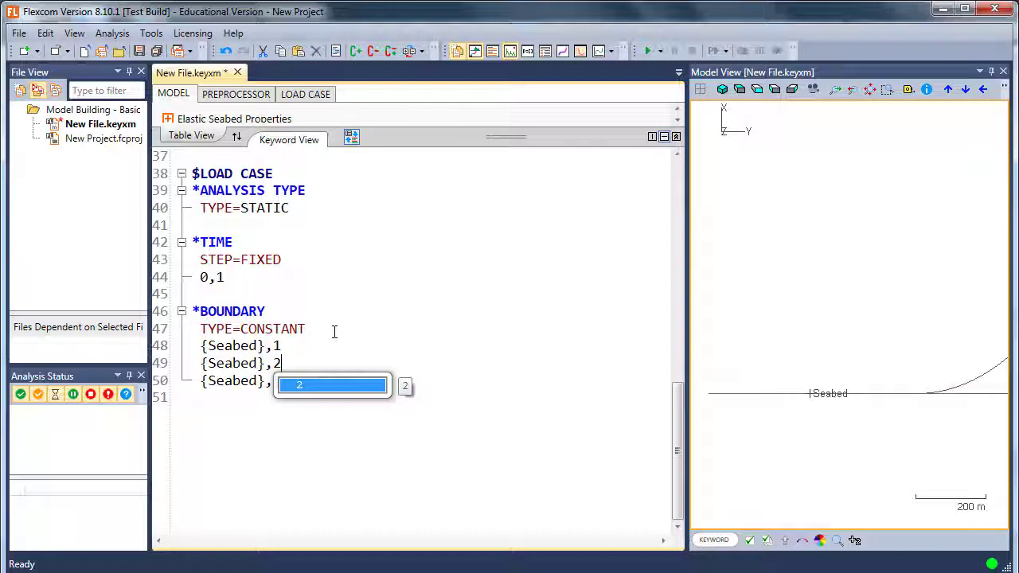
left_click(432, 392)
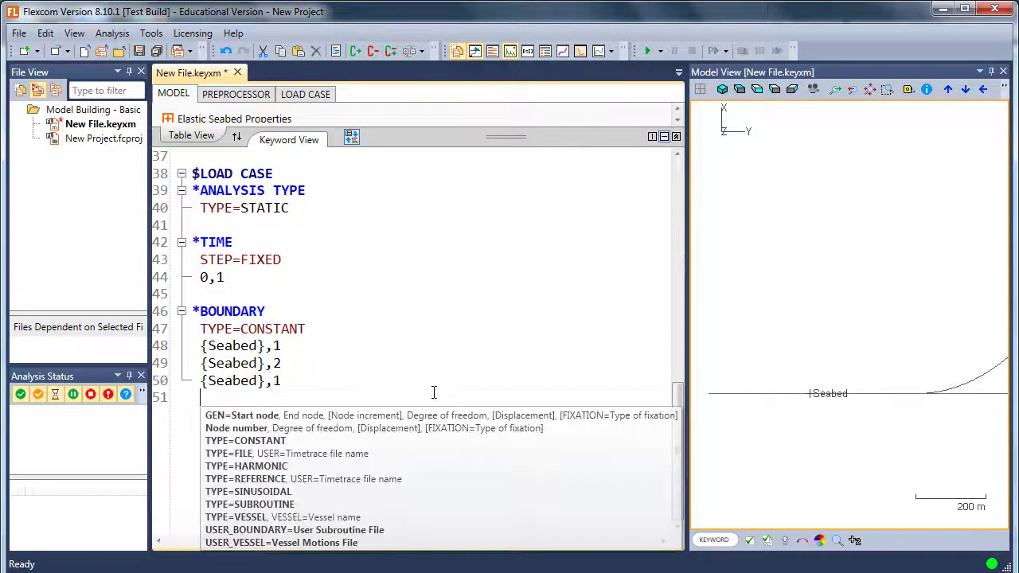
left_click(348, 380)
key("BackSpace")
type("3")
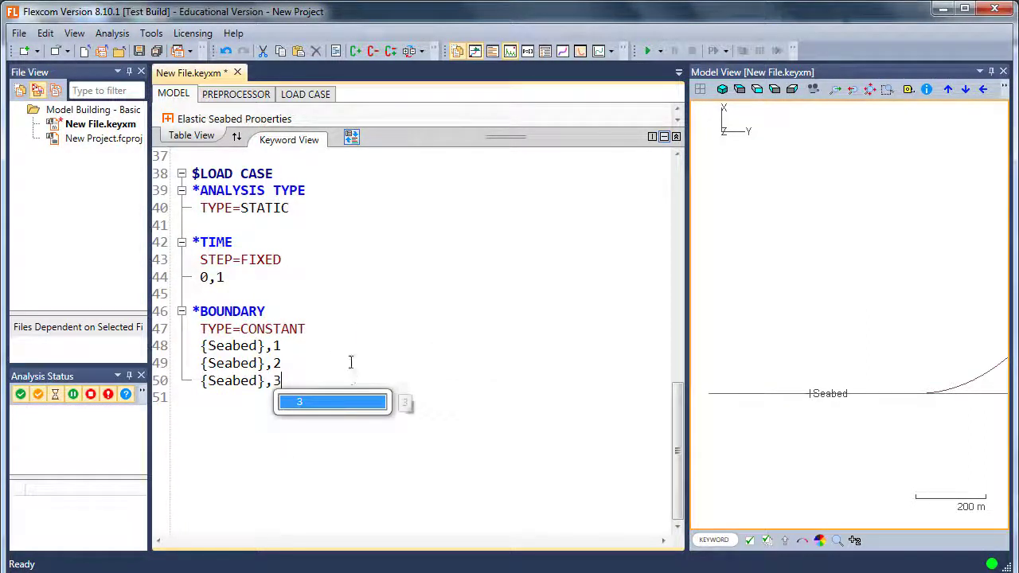
key("Escape")
- Add a TYPE=VESSEL,VESSEL=FPSO boundary entry below the Seabed lines
key("Return")
key("Return")
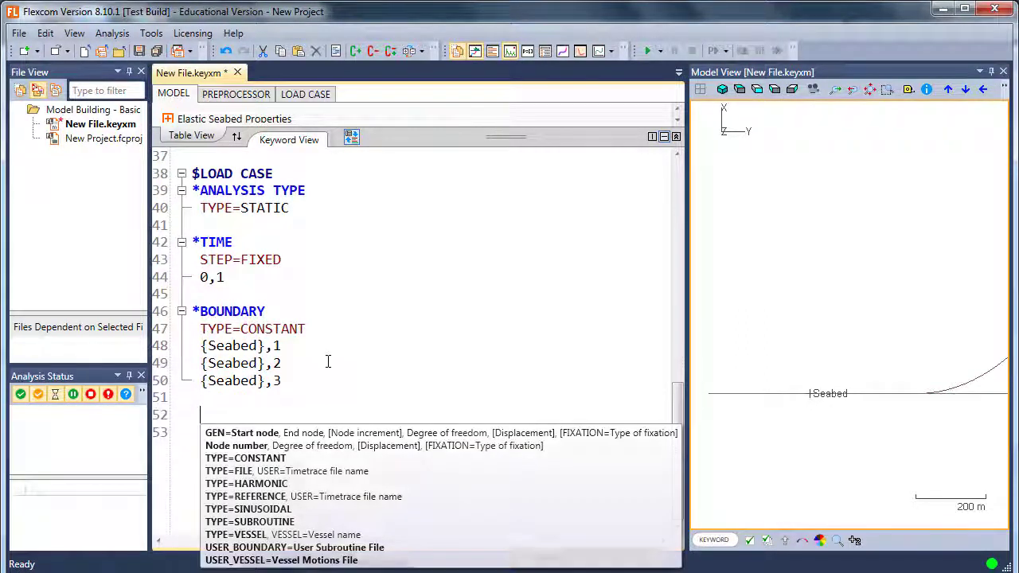
type("TY")
key("Down")
key("Down")
key("Down")
key("Down")
key("Down")
key("Down")
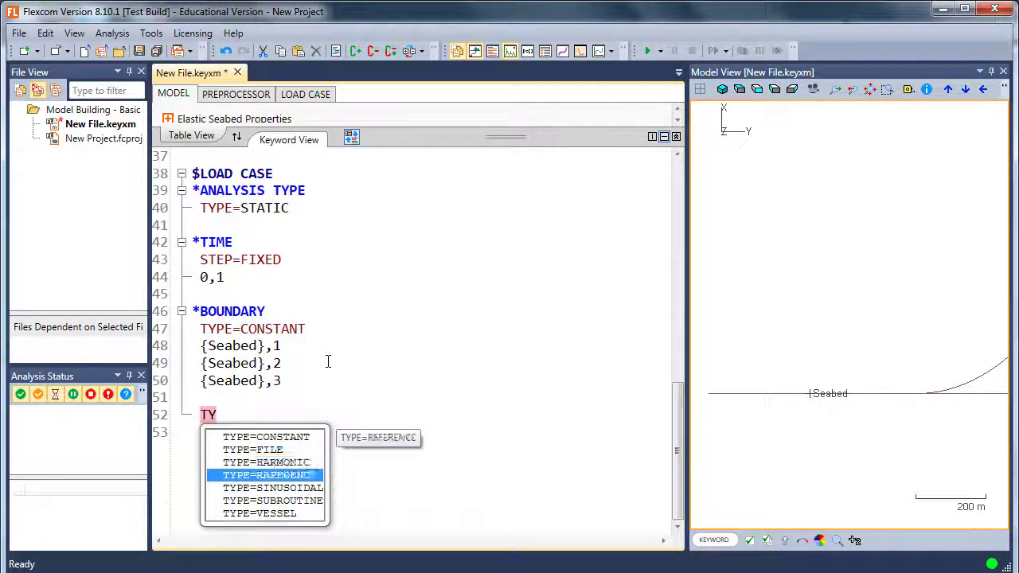
key("Return")
type(",VESSEL=FPSO")
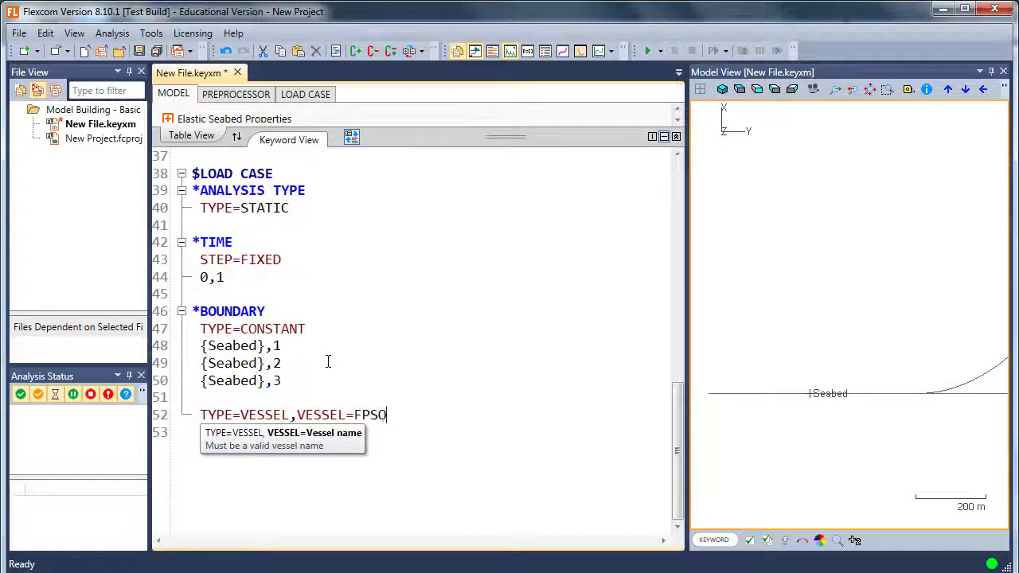
key("Up")
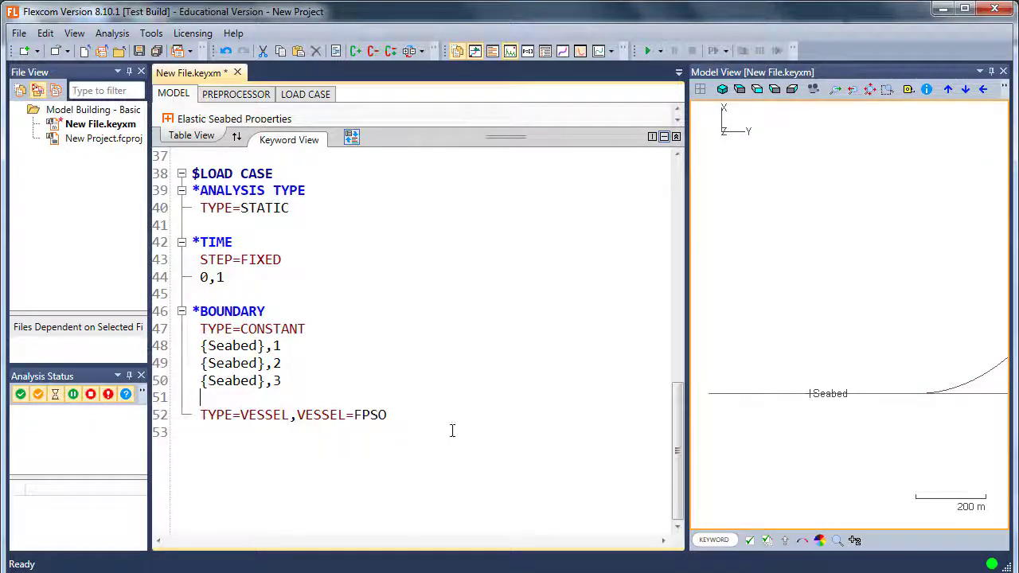
- Check the Hangoff node name in the keyword file and Model View display options
scroll(451, 431, "up", 12)
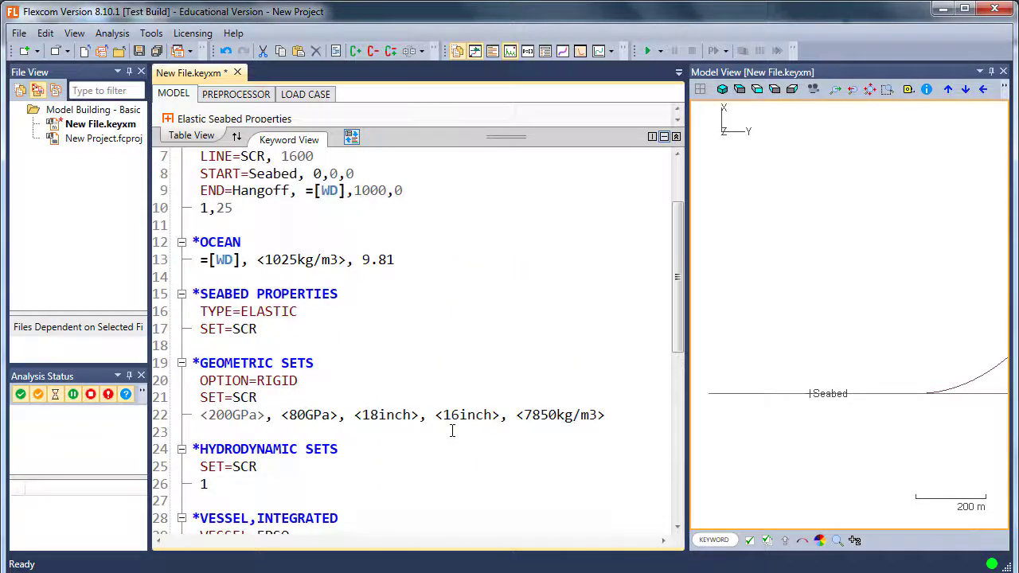
double_click(263, 294)
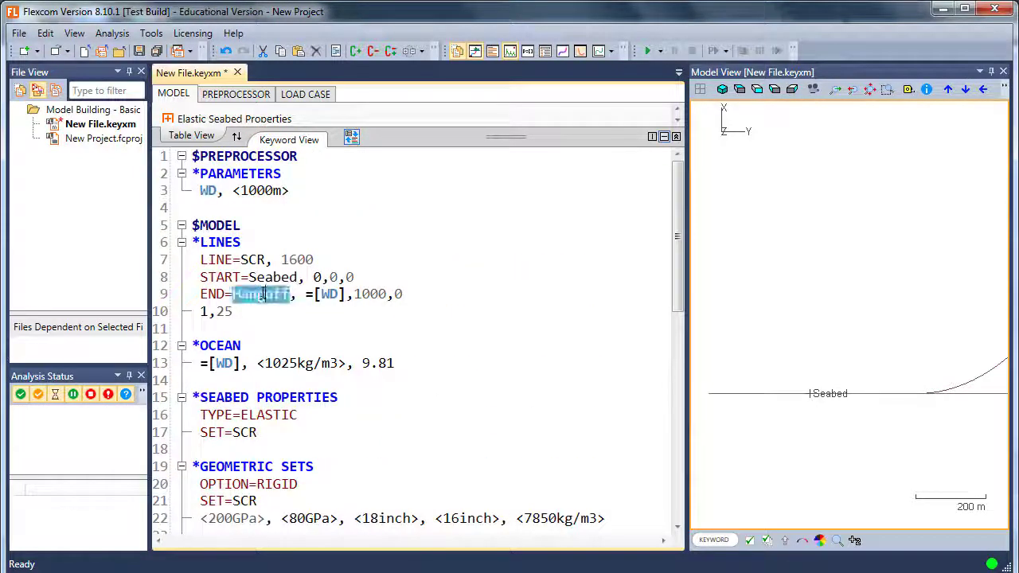
scroll(851, 390, "down", 3)
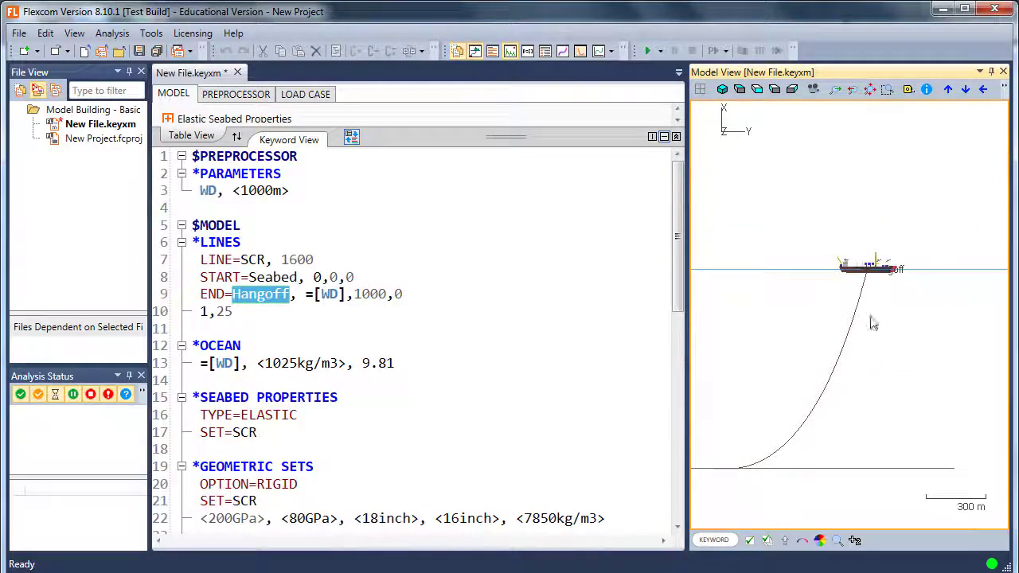
left_click(748, 543)
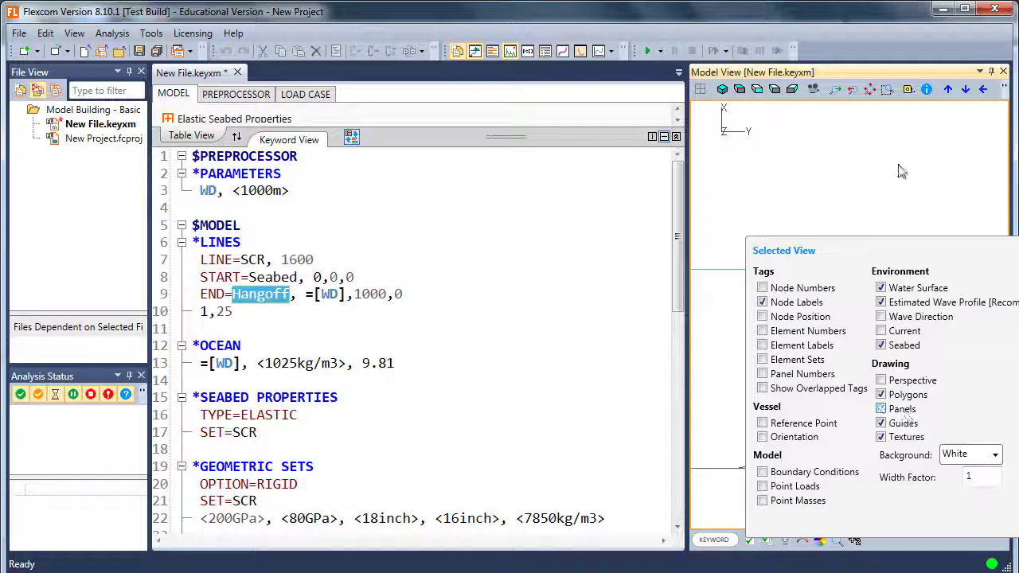
scroll(887, 223, "up", 5)
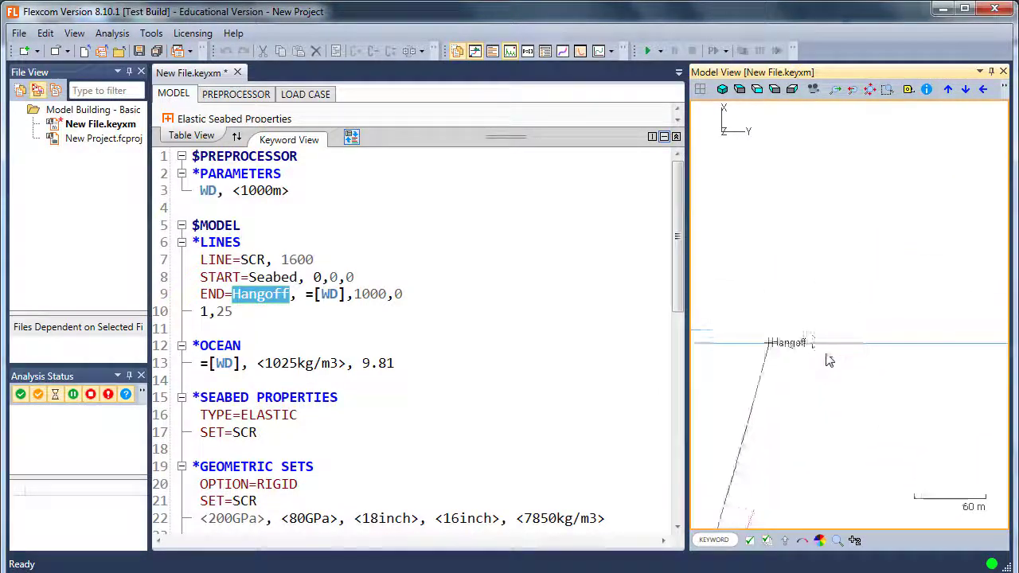
left_click(518, 491)
scroll(519, 491, "down", 5)
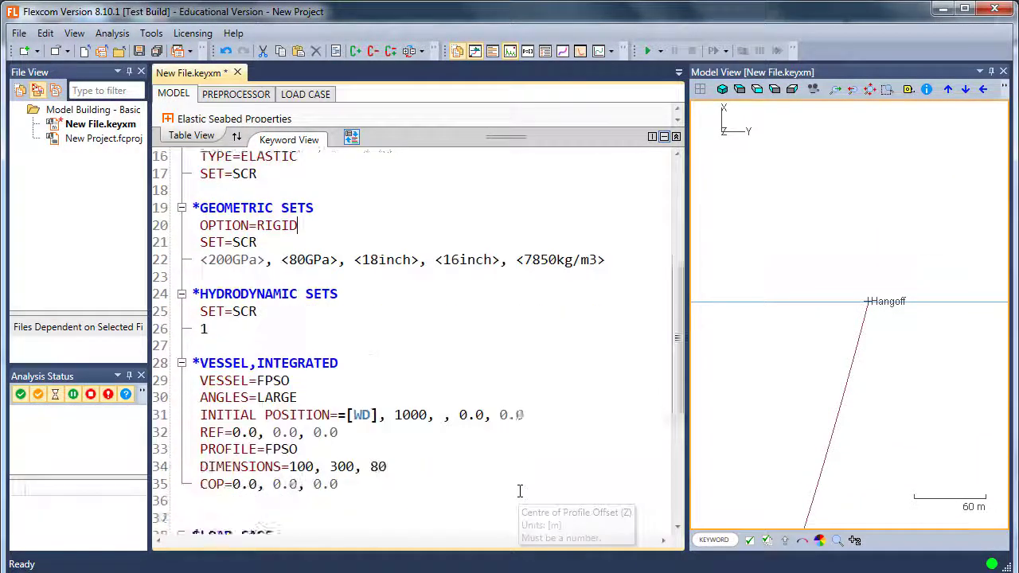
scroll(518, 490, "down", 7)
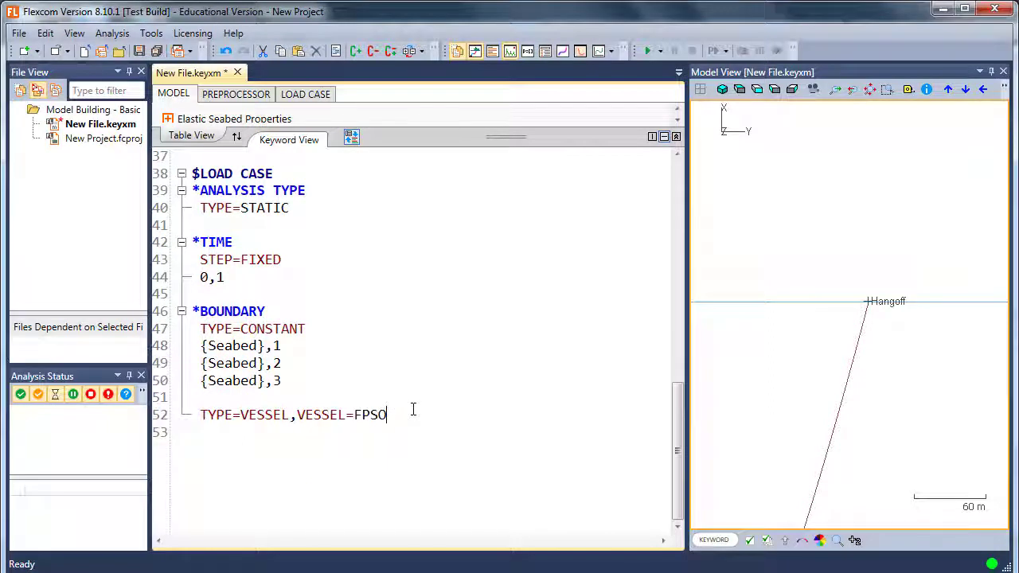
- Add a {Hangoff},1 line below the vessel boundary entry
key("Return")
type("{}")
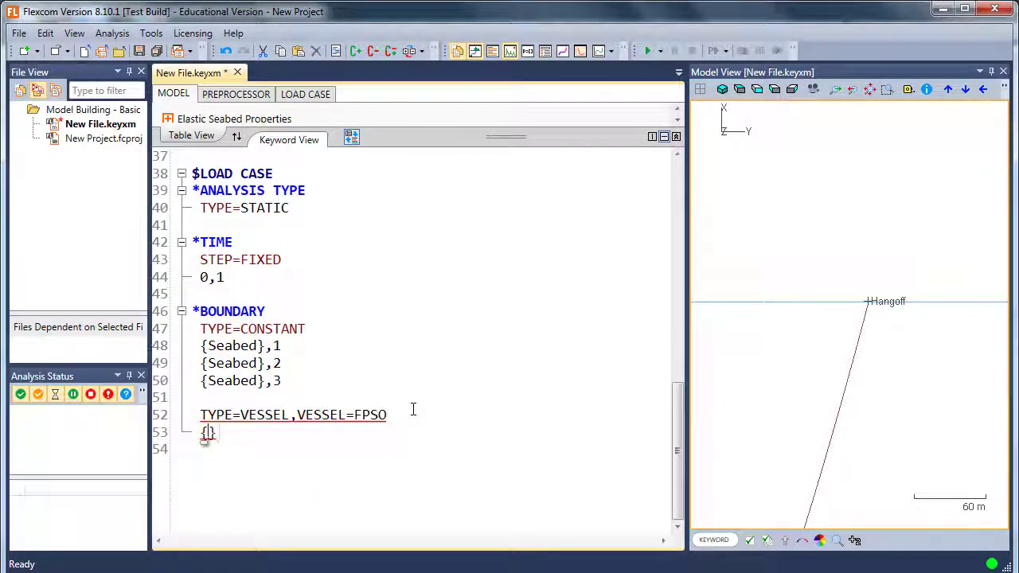
key("BackSpace")
key("BackSpace")
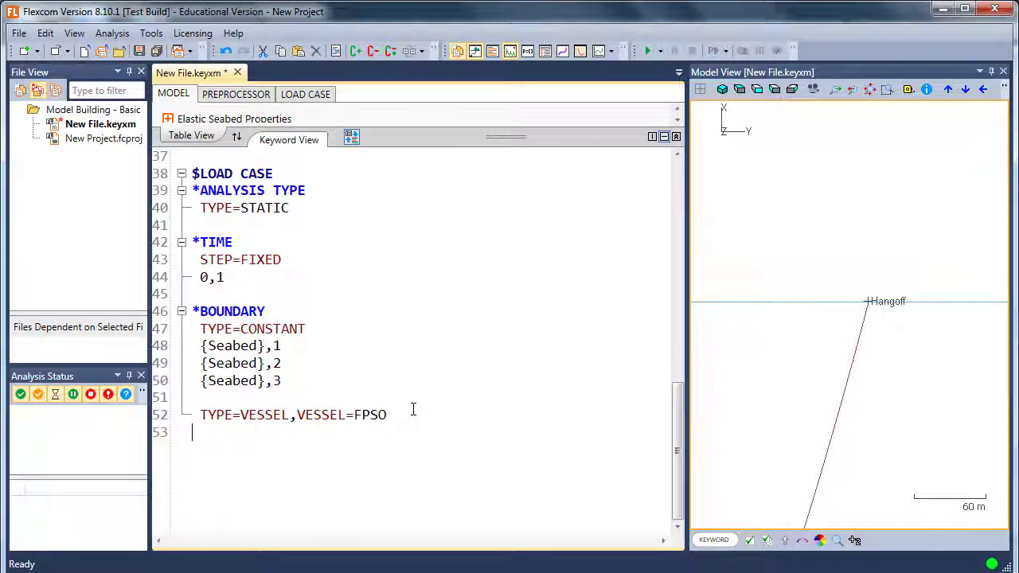
key("ctrl+space")
type("H")
key("Return")
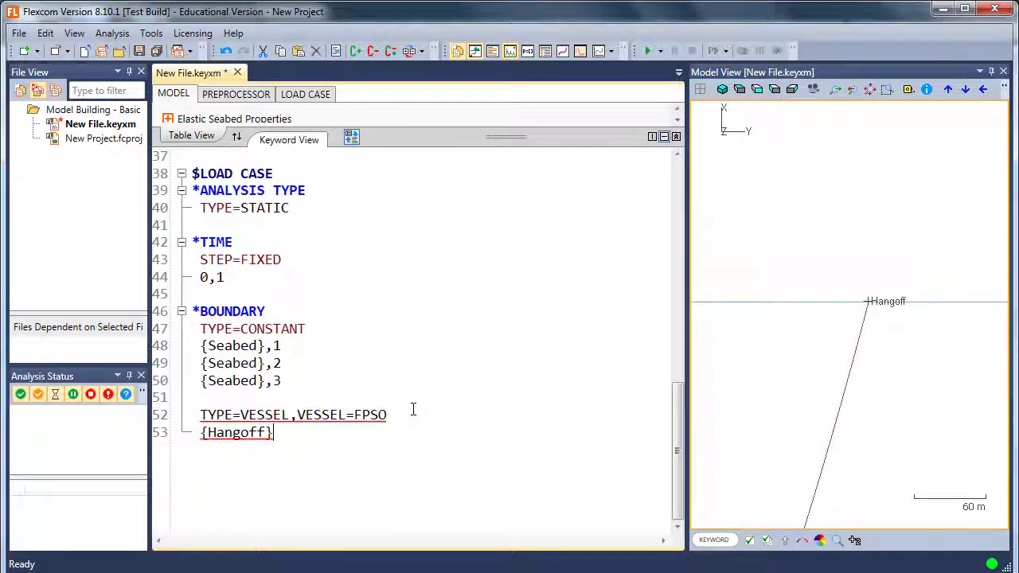
type(",1")
key("Home")
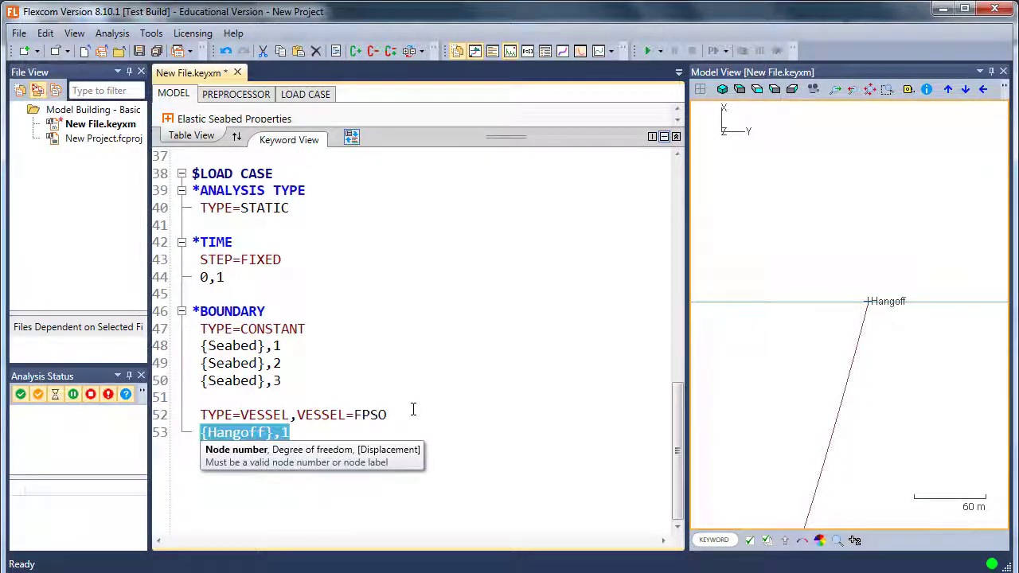
key("Right")
key("End")
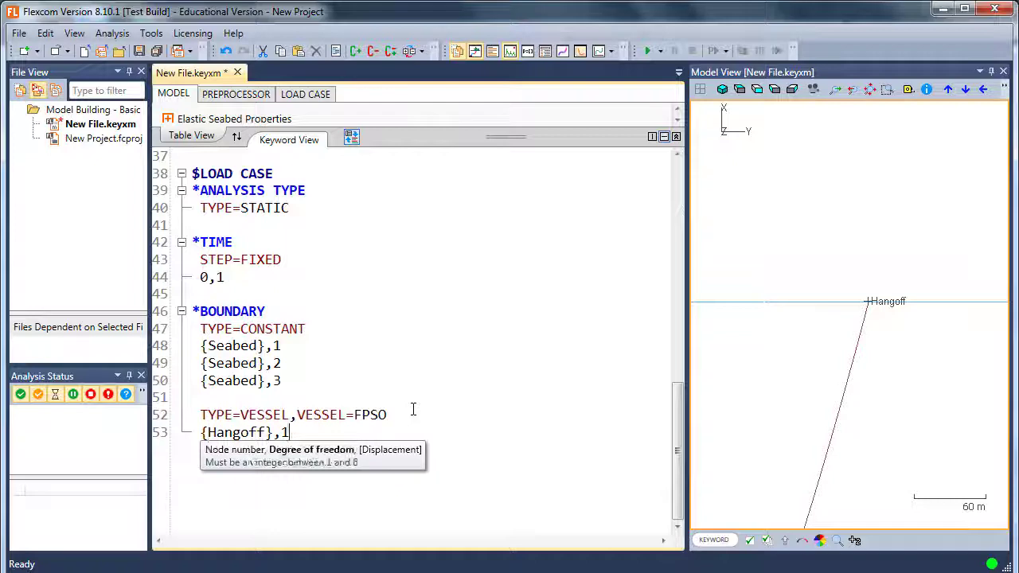
- Duplicate the {Hangoff},1 line twice
key("Return")
type("{Hangoff},1")
key("Return")
type("{Hangoff},1")
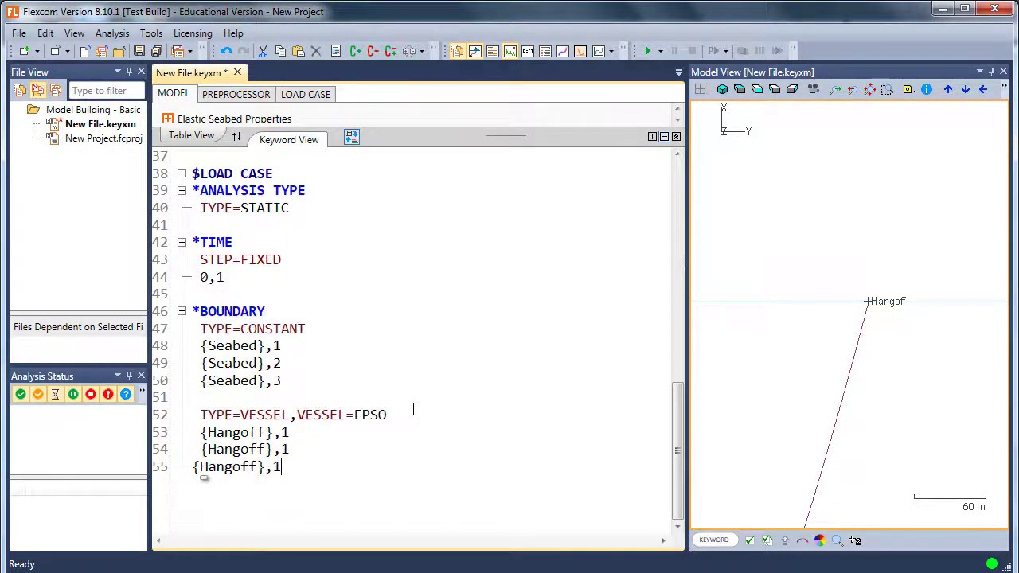
key("Return")
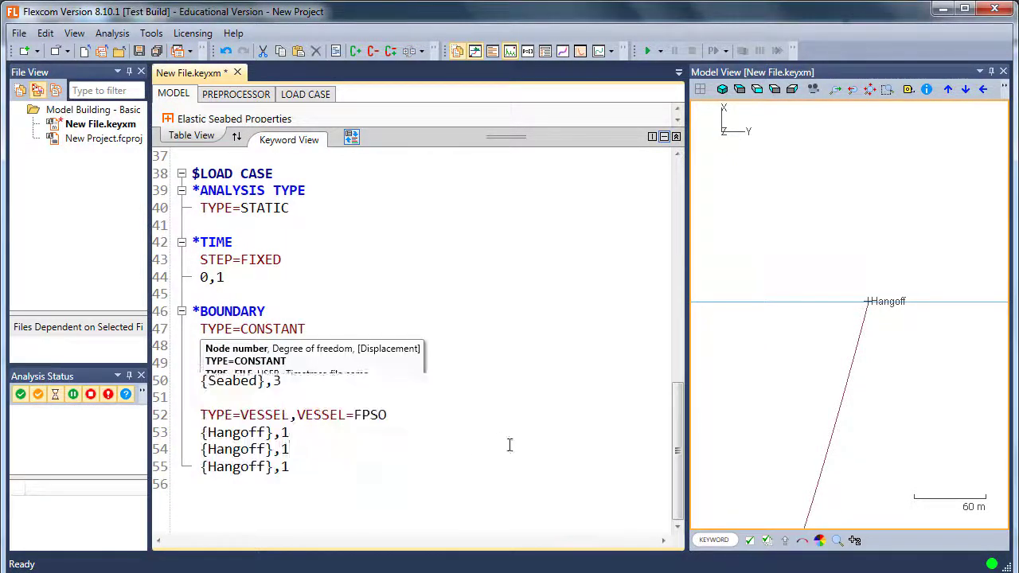
- Change the duplicated Hangoff lines to degrees of freedom 3 and 2, then save the file
left_click(302, 467)
key("BackSpace")
type("3")
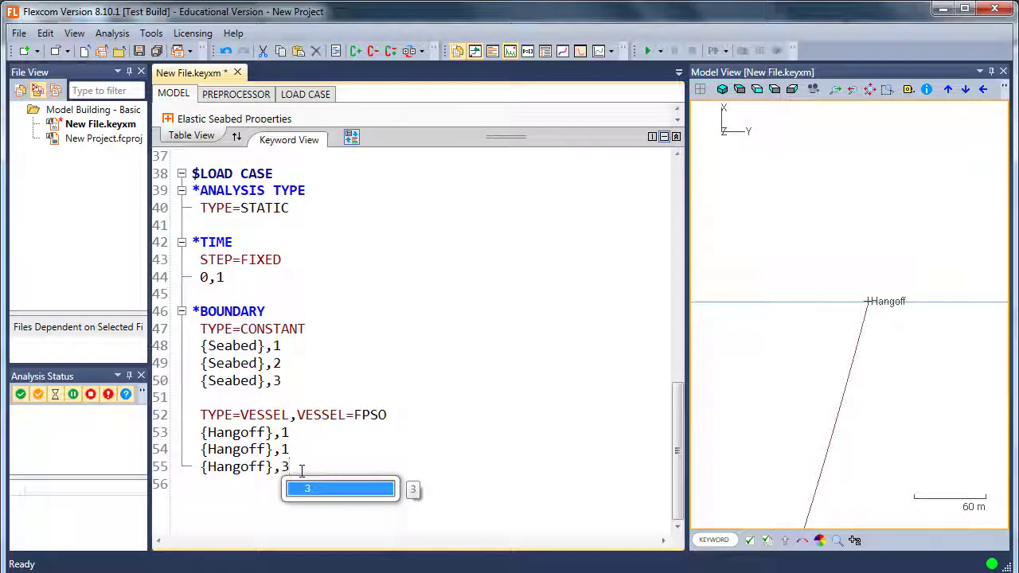
left_click(334, 443)
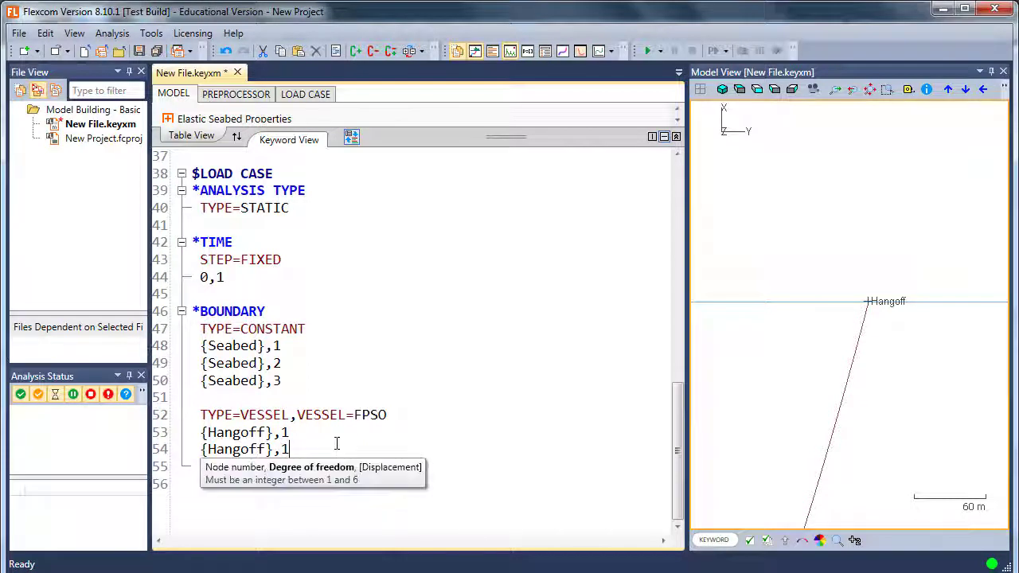
key("BackSpace")
type("2")
left_click(356, 434)
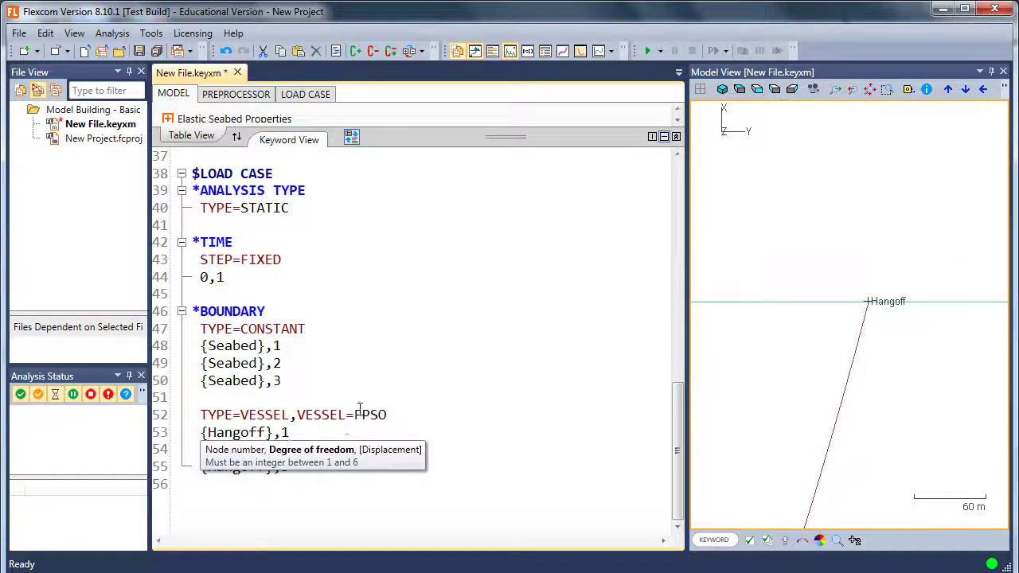
left_click(362, 397)
key("ctrl+s")
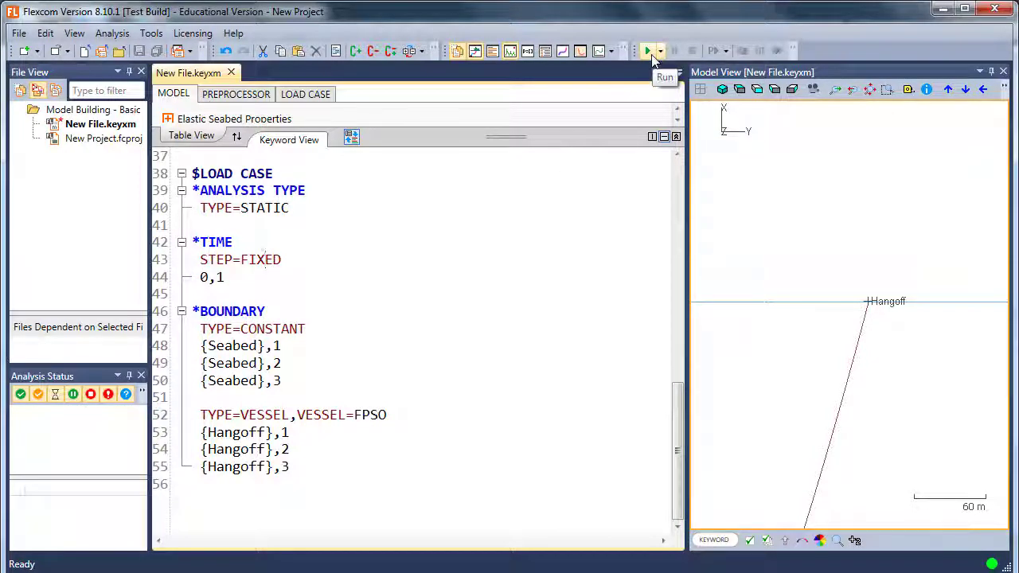
- Run the static analysis and resize the status panels to widen the Model View
left_click(651, 56)
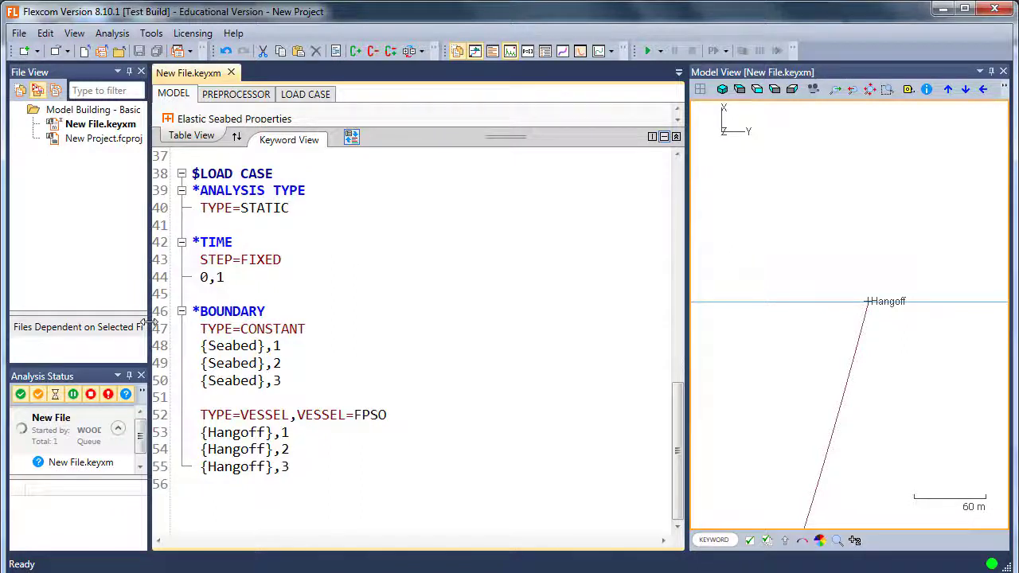
left_click_drag(150, 327, 197, 326)
left_click_drag(136, 314, 125, 271)
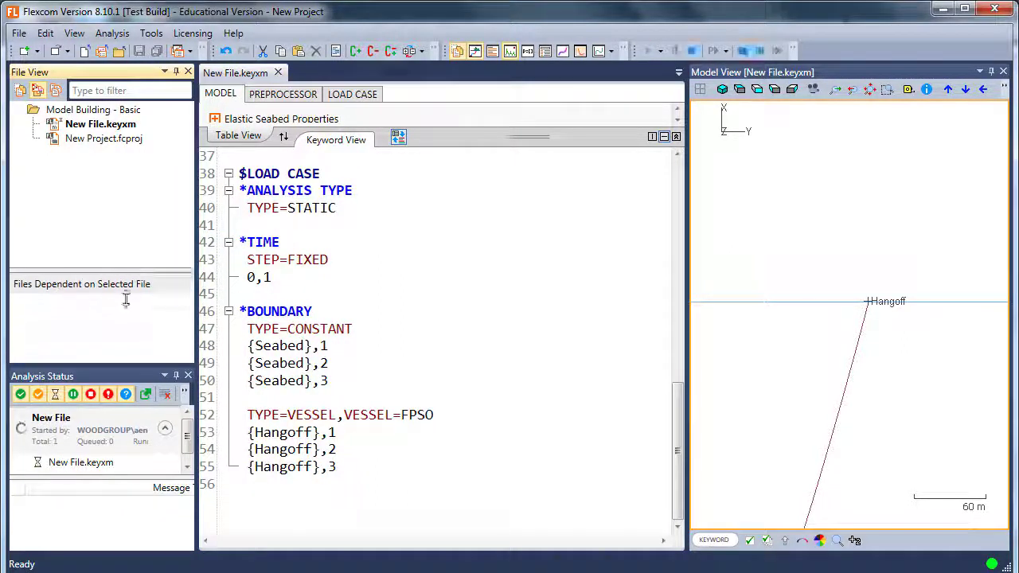
left_click_drag(115, 365, 111, 341)
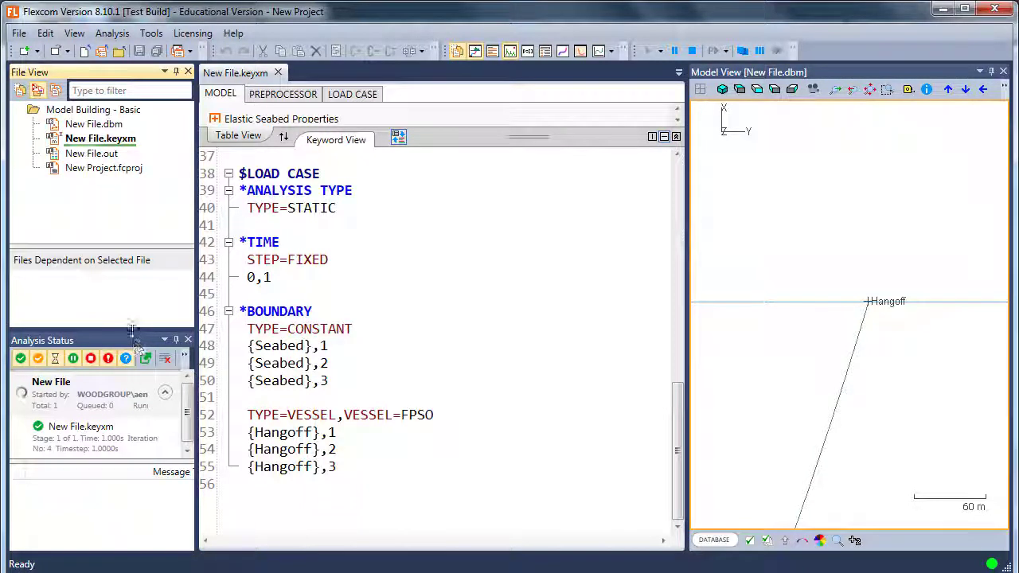
left_click_drag(133, 321, 129, 296)
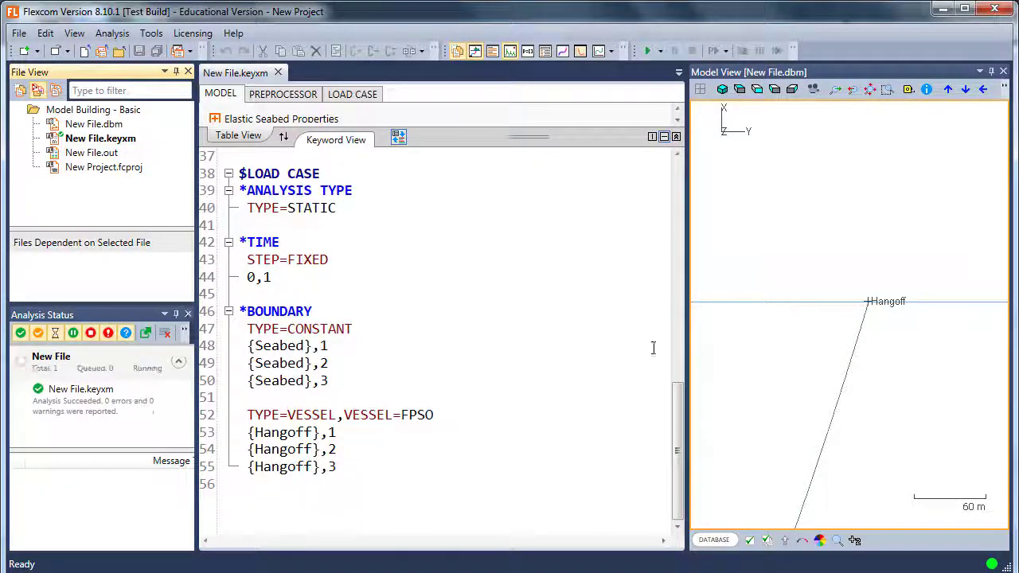
left_click_drag(688, 334, 546, 327)
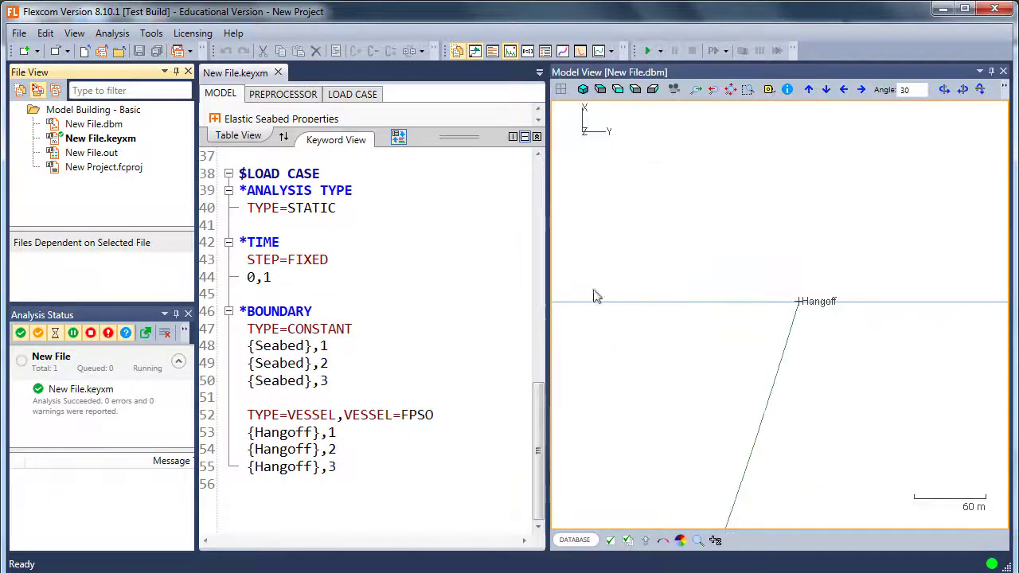
- Widen Model View, fit the riser catenary to the window, and enable Panels to draw the FPSO
left_click_drag(549, 200, 441, 199)
left_click(510, 89)
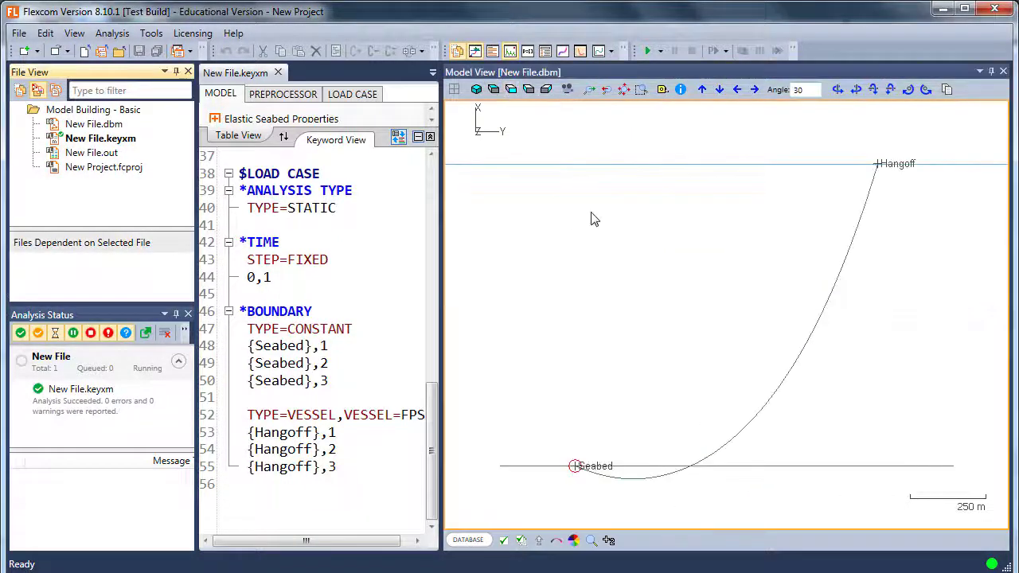
left_click(498, 542)
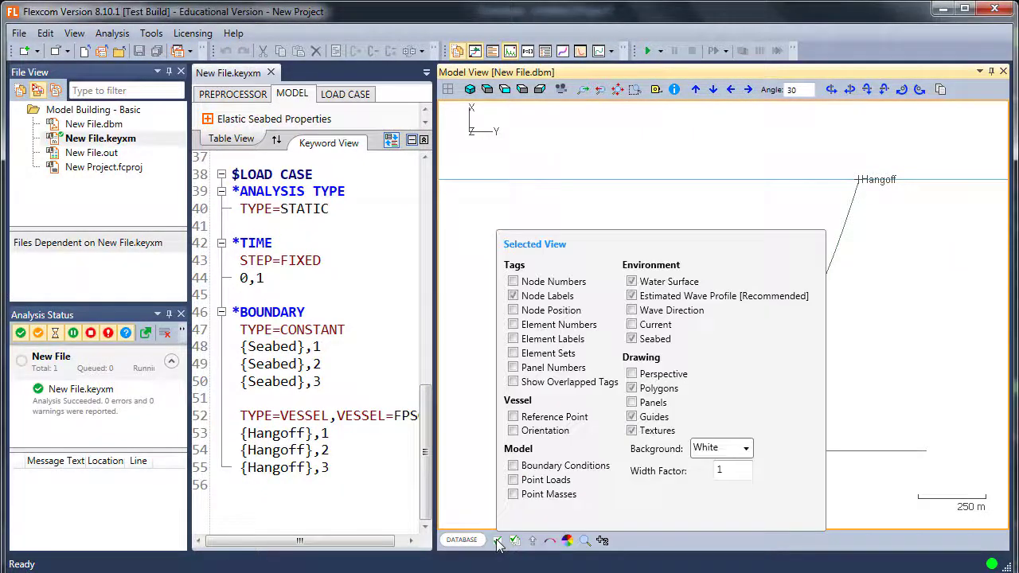
left_click(654, 402)
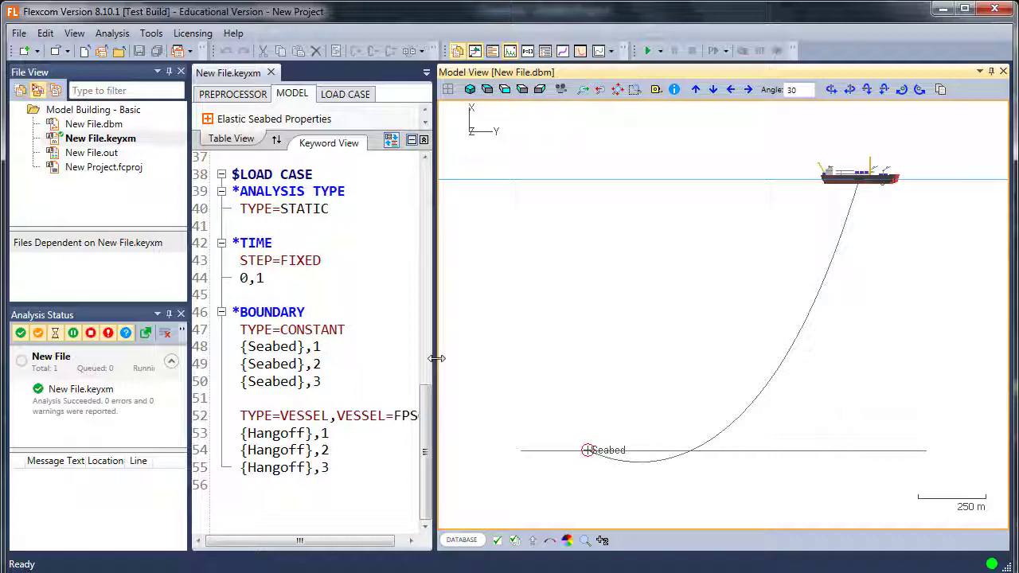
left_click(364, 364)
scroll(364, 364, "up", 8)
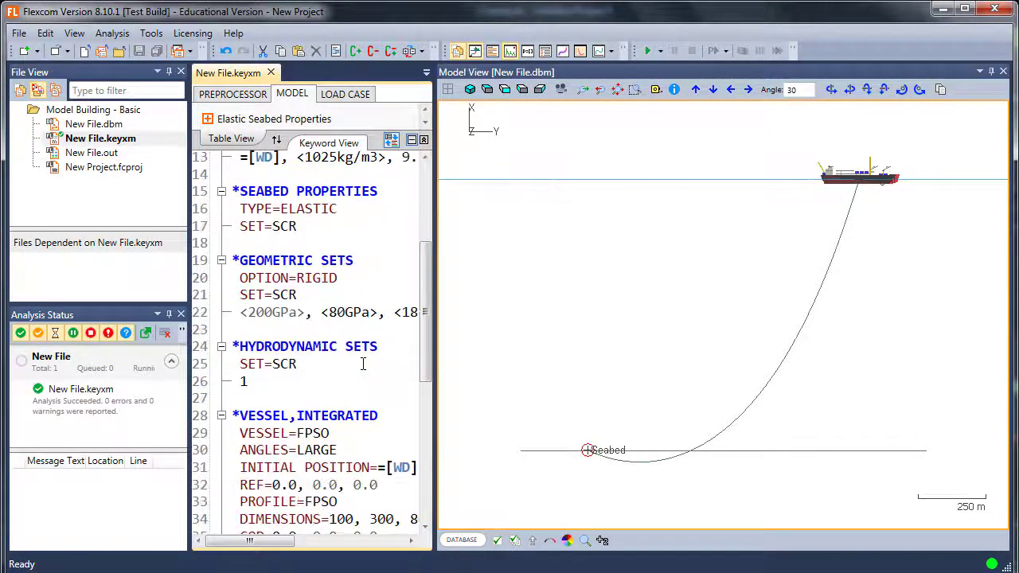
scroll(364, 363, "up", 2)
- Add STIFFNESS=<100kN/m/m> on a new line below SET=SCR in the seabed properties
left_click(350, 325)
key("Return")
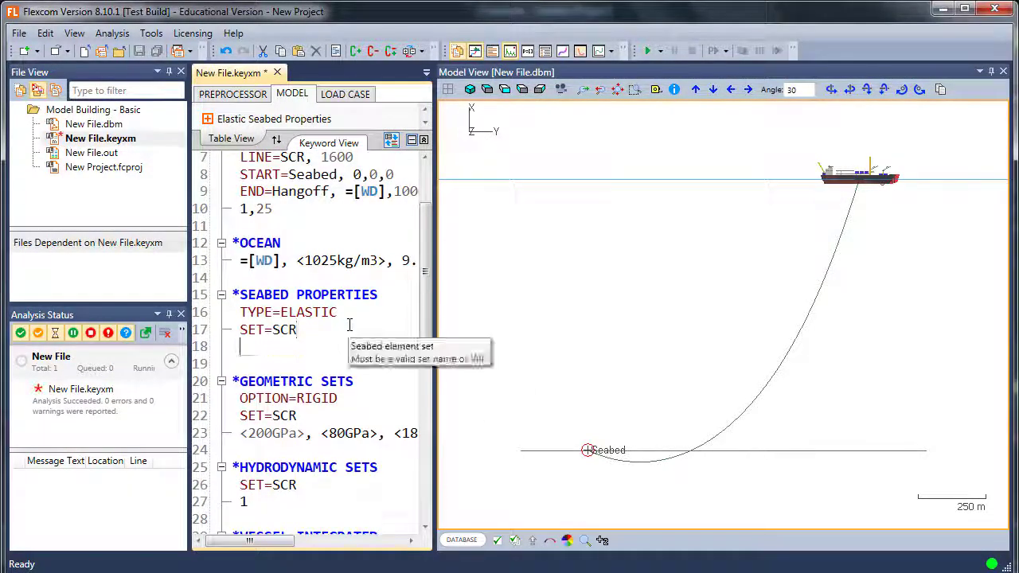
type("STIFFNESS=")
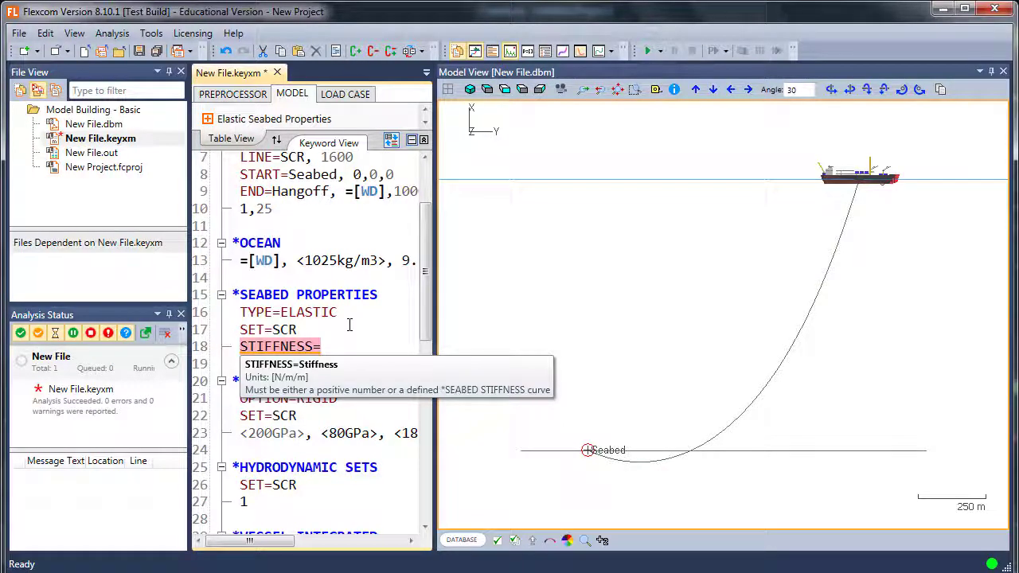
type("<100kN/m/m>")
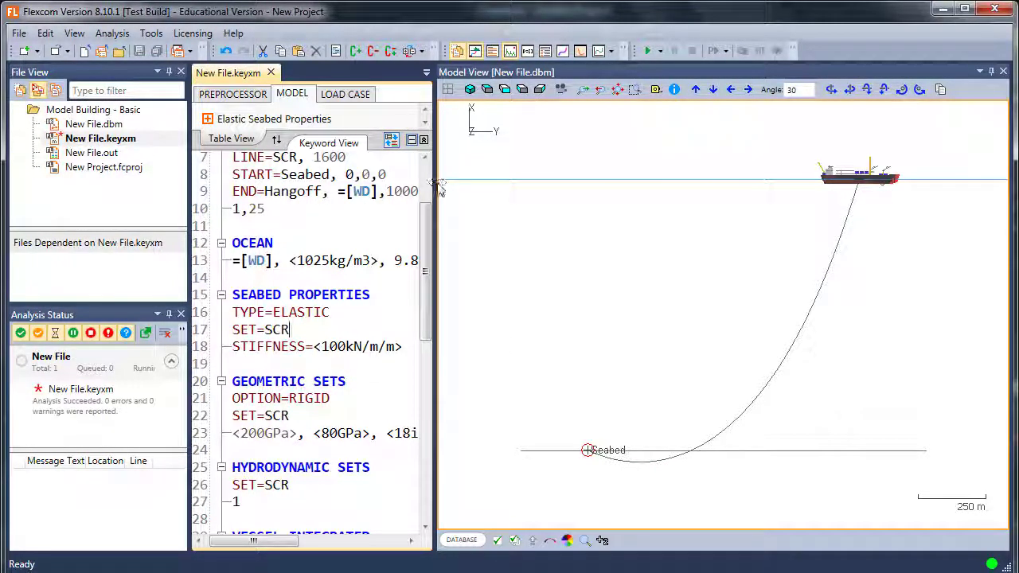
left_click_drag(441, 187, 654, 187)
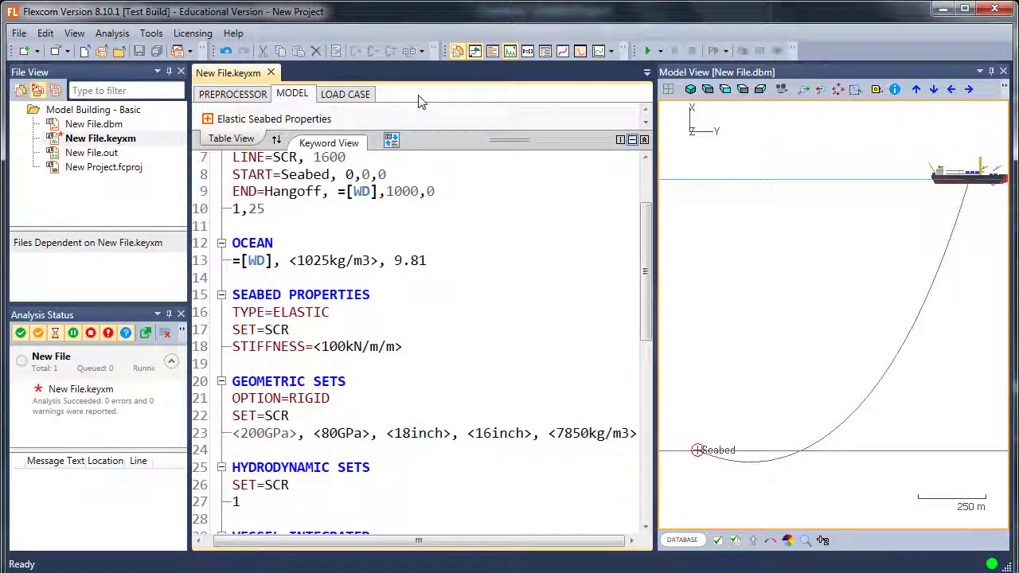
- Add a DATABASE POSTPROCESSING section to the keyword file
right_click(420, 101)
left_click(448, 136)
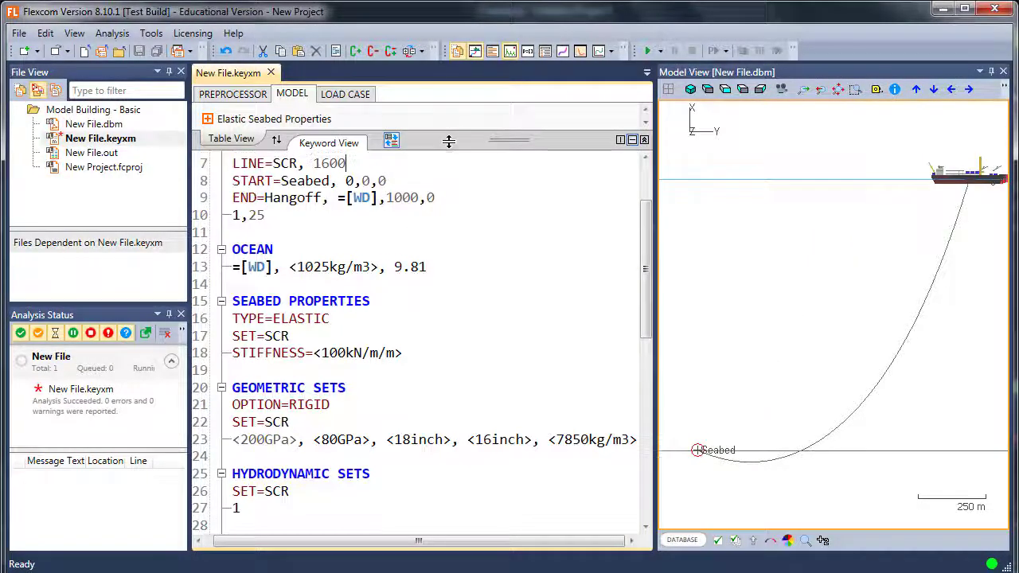
left_click_drag(448, 141, 445, 432)
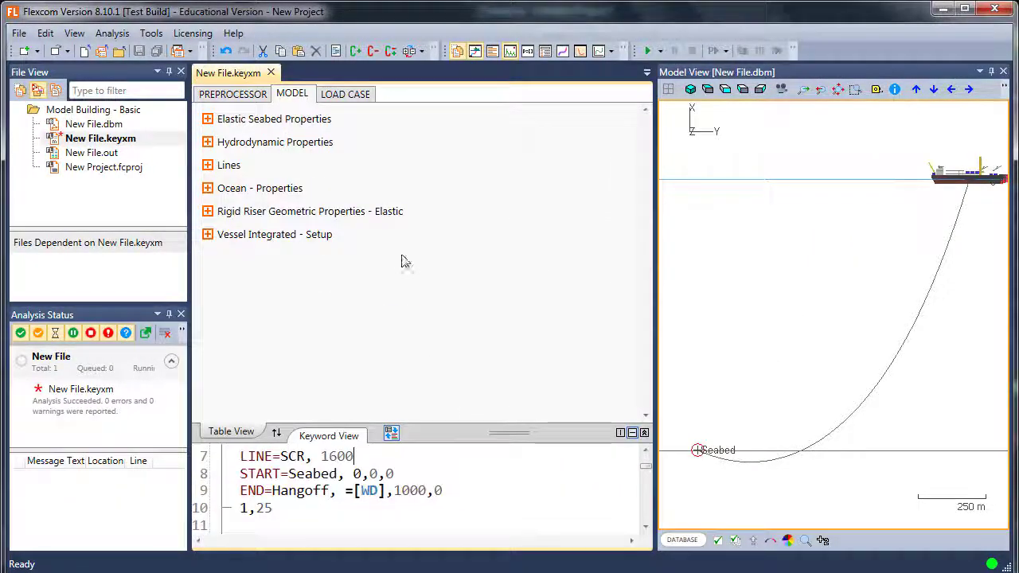
right_click(393, 101)
mouse_move(509, 105)
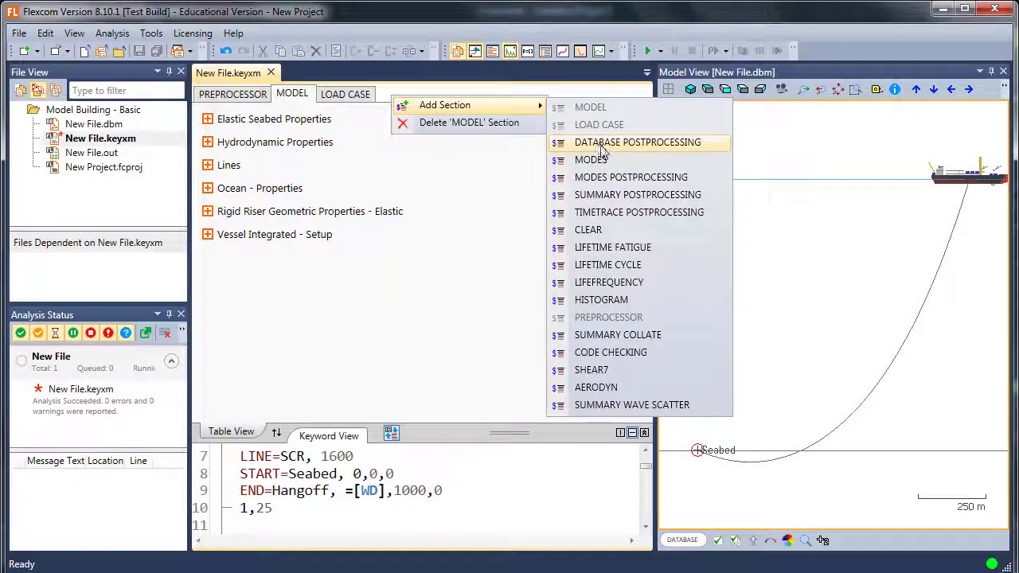
left_click(602, 143)
left_click(416, 96)
- Add a Snapshot - Force table to the Database Postprocessing section
right_click(268, 143)
mouse_move(302, 148)
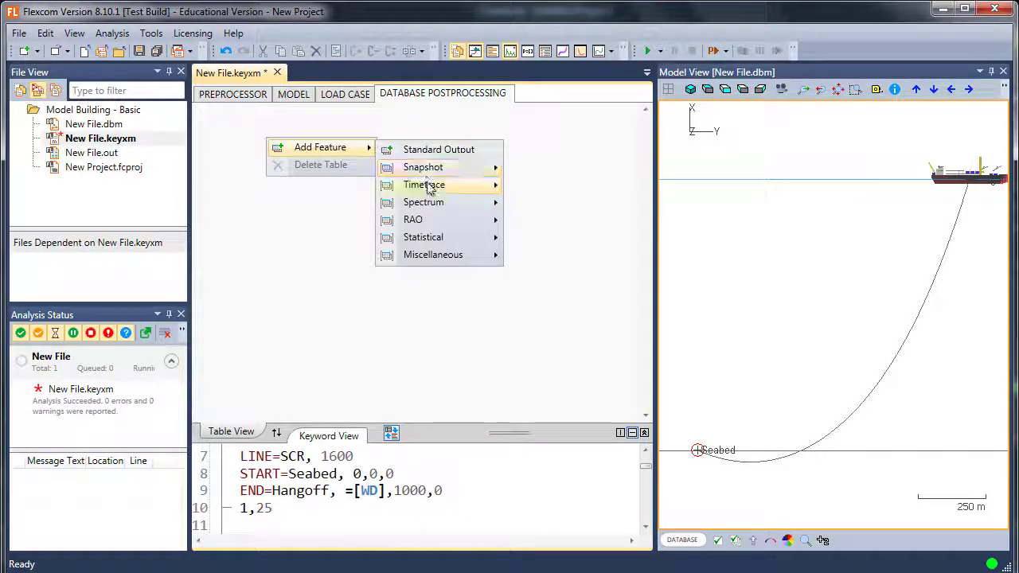
mouse_move(502, 173)
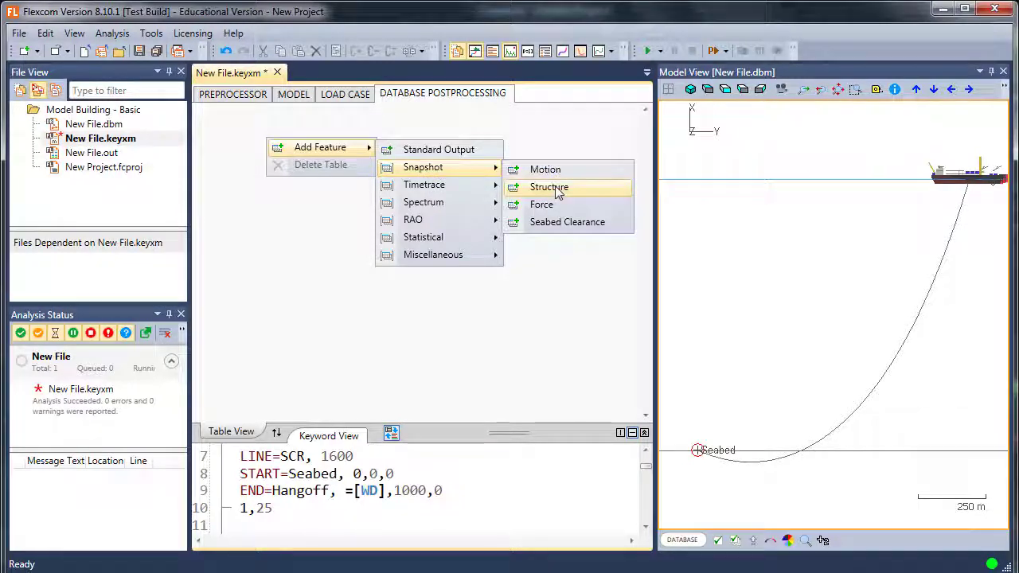
left_click(570, 203)
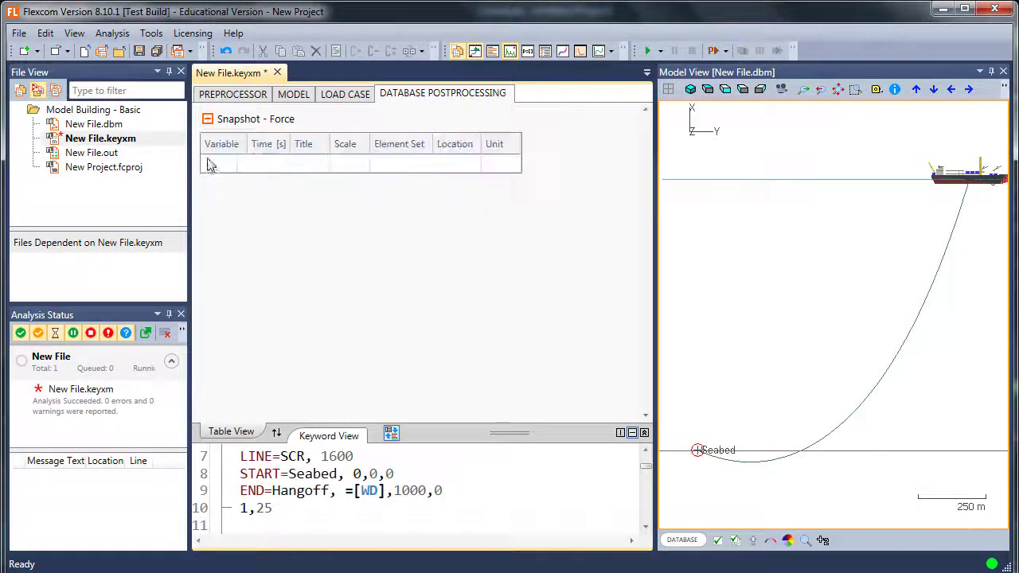
- Set the snapshot to Effective tension at time 1 for element set SCR, in kN
left_click(235, 165)
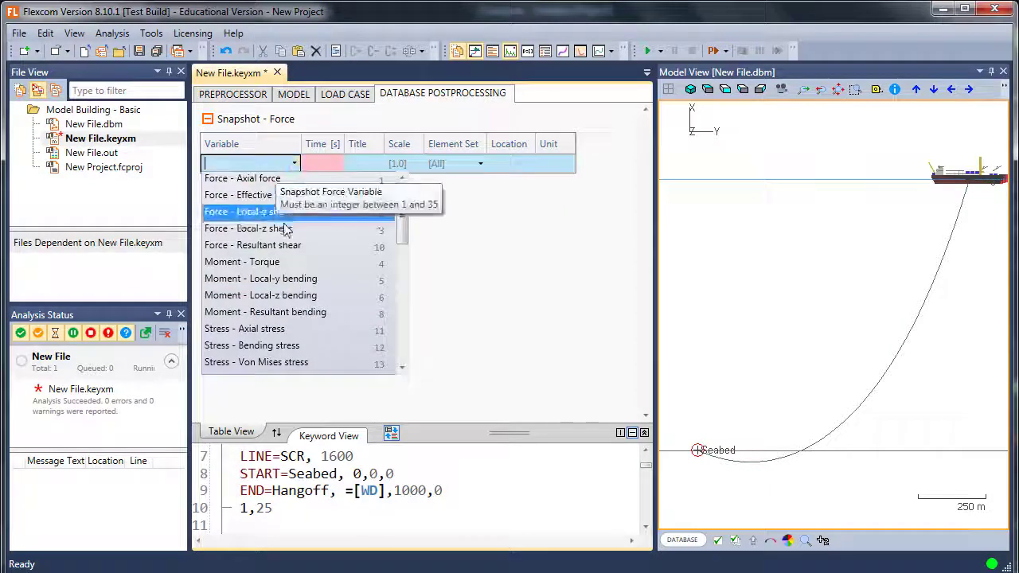
left_click(262, 199)
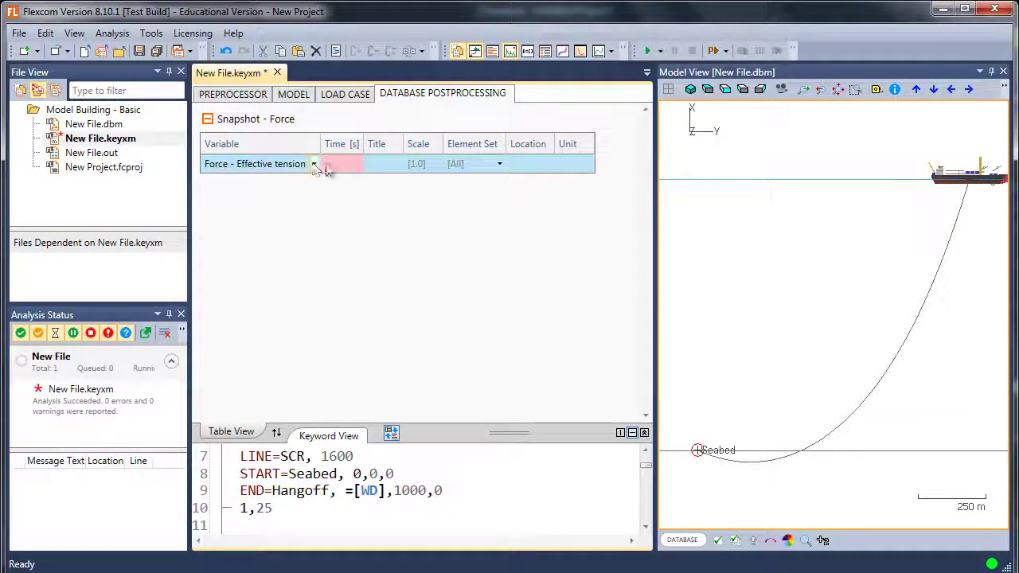
left_click(340, 164)
type("1")
left_click(530, 166)
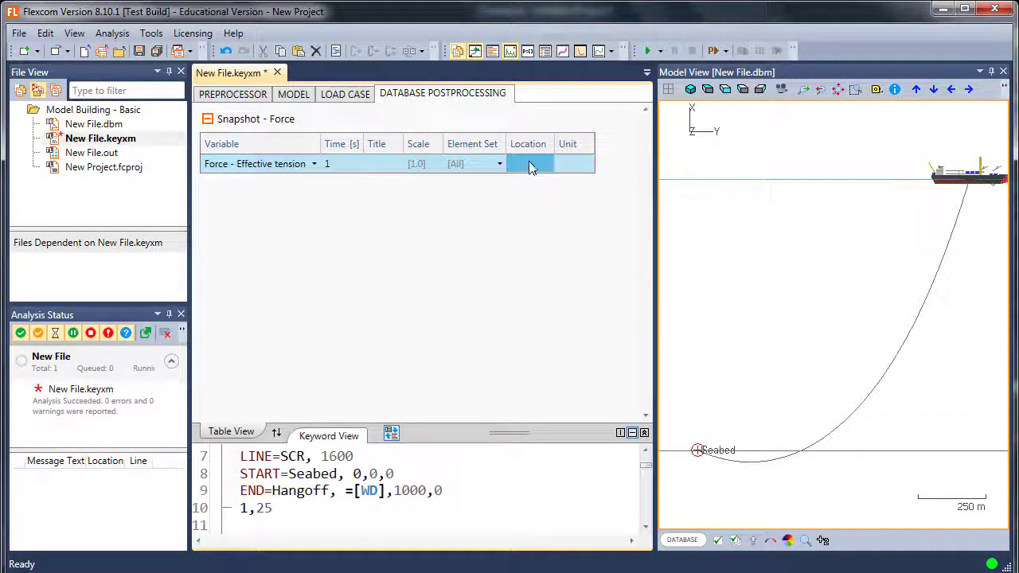
left_click(579, 167)
left_click(482, 165)
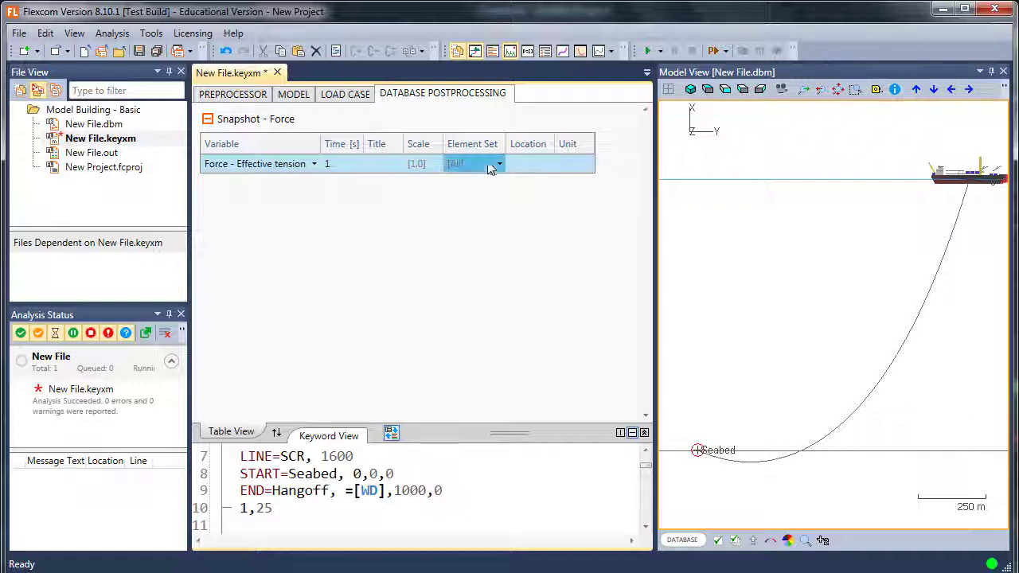
left_click(484, 196)
left_click(575, 166)
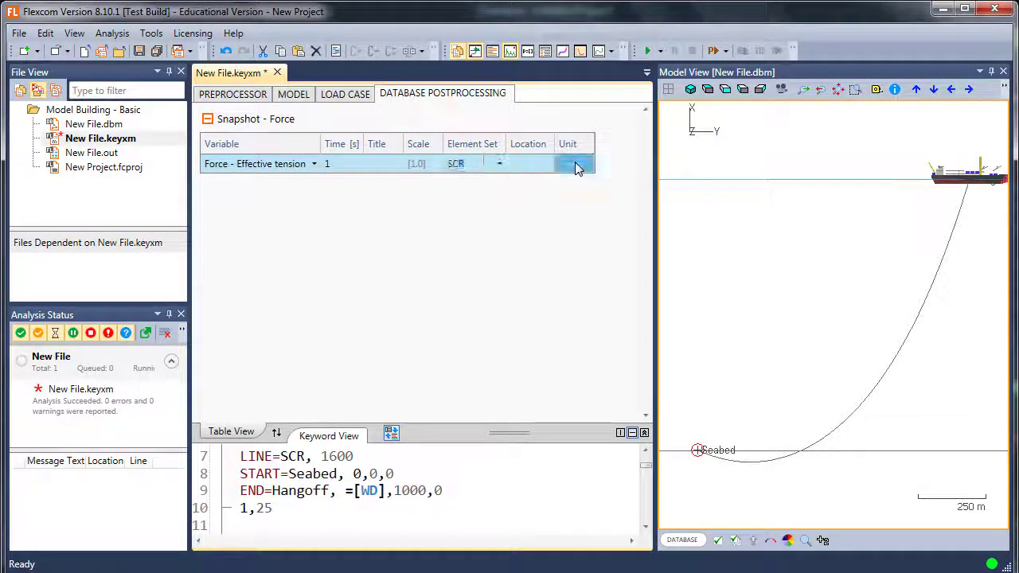
left_click(575, 164)
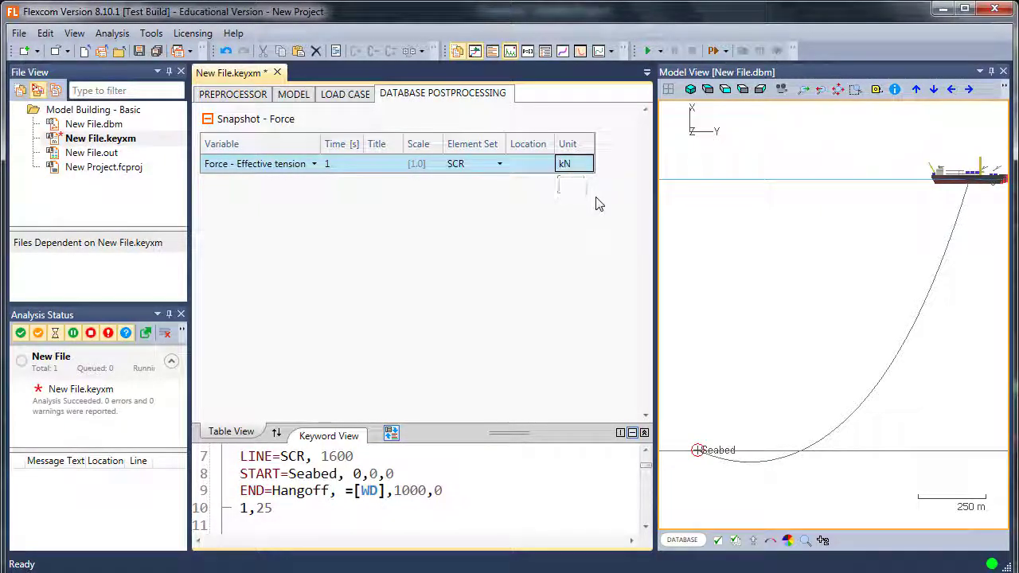
left_click(464, 216)
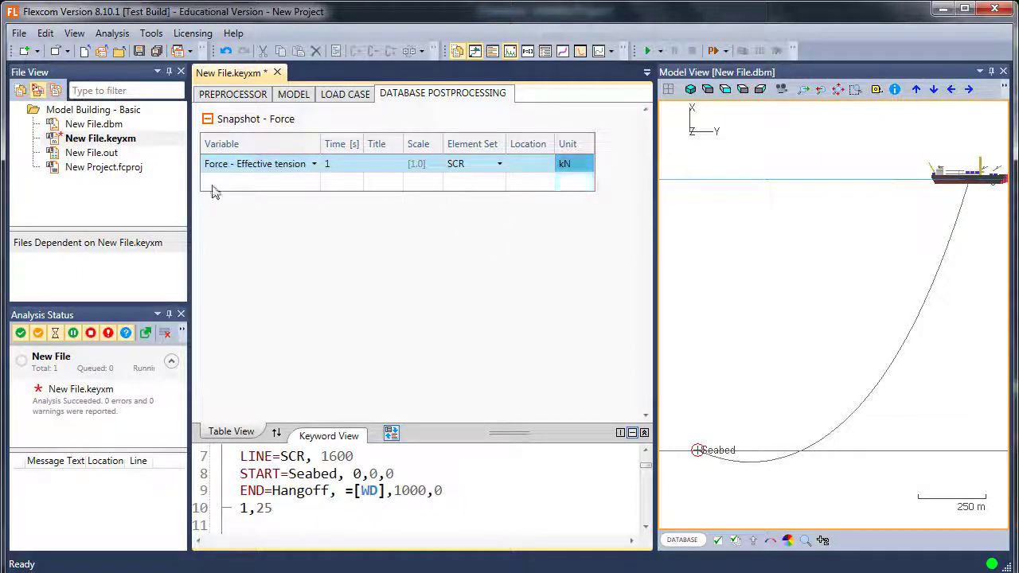
left_click_drag(484, 434, 465, 191)
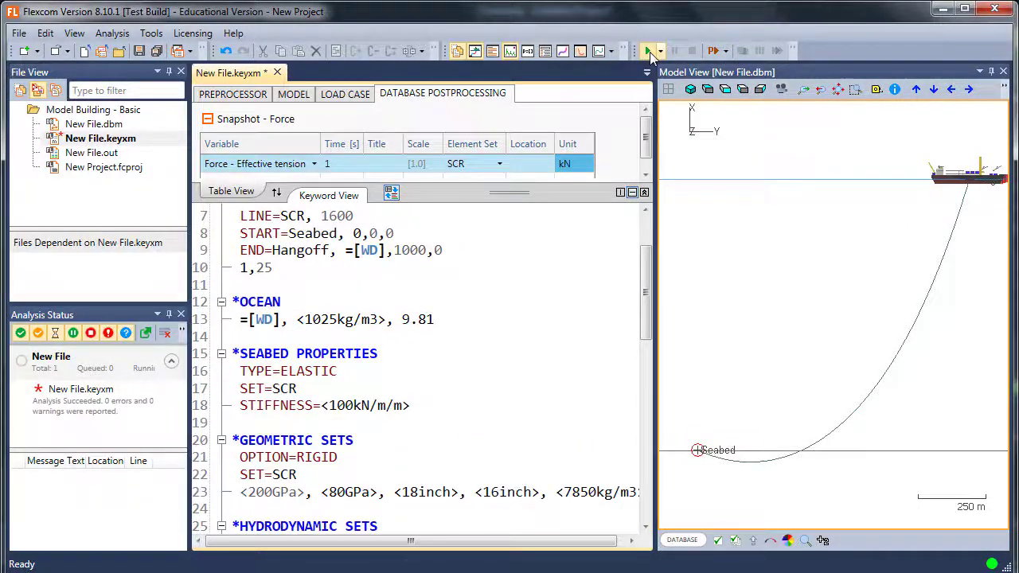
- Rerun the analysis to produce New File.S1.mplt and New File.tab
left_click(647, 50)
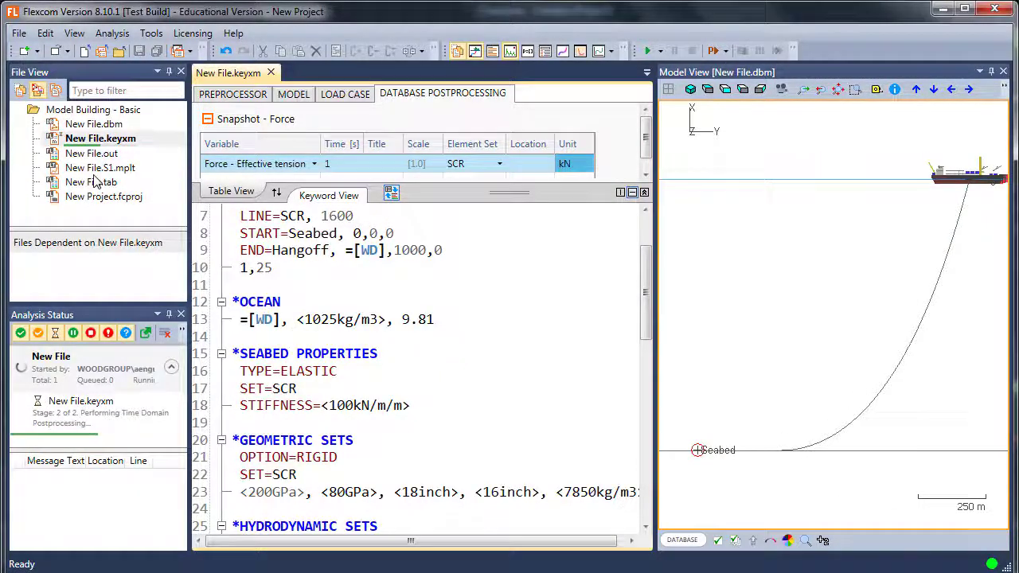
- Open New File.S1.mplt full-size and read effective tension values along the riser length
double_click(95, 167)
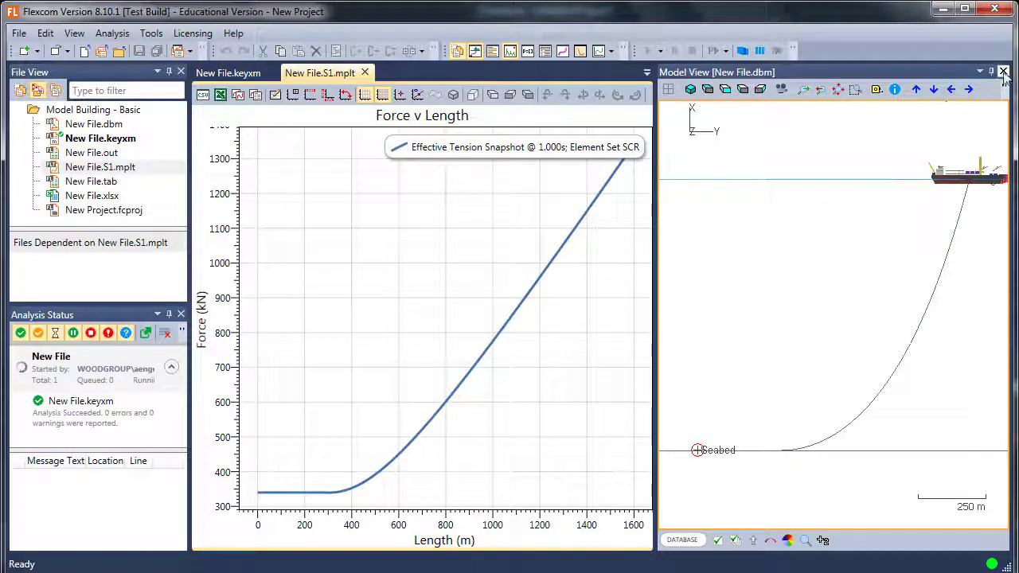
left_click(1003, 72)
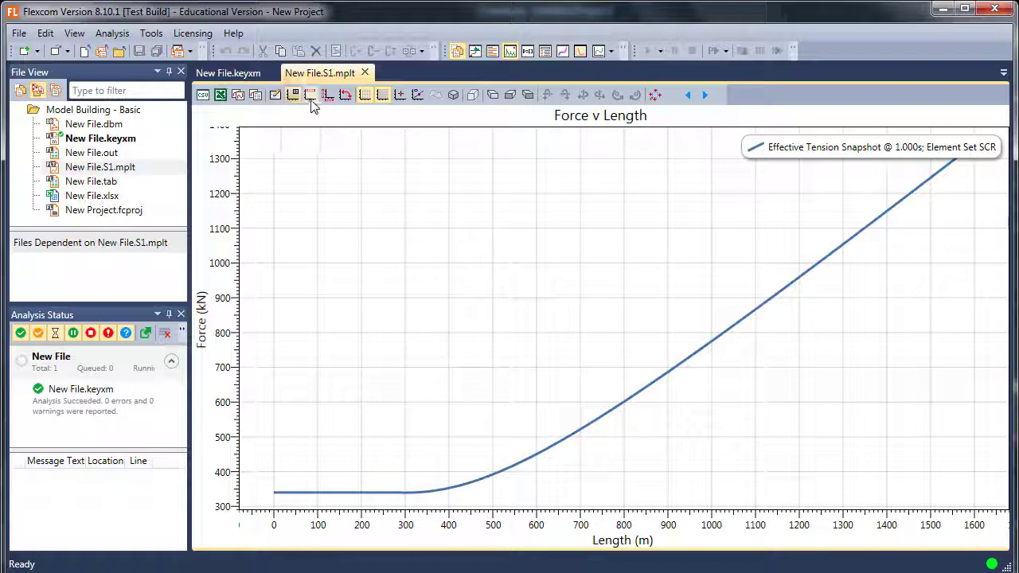
left_click(417, 95)
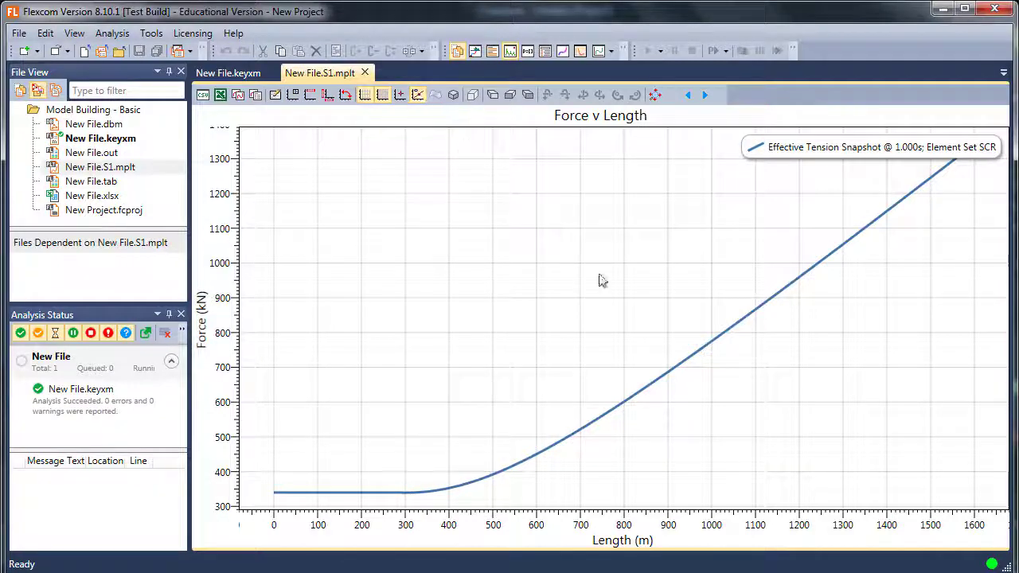
mouse_move(710, 351)
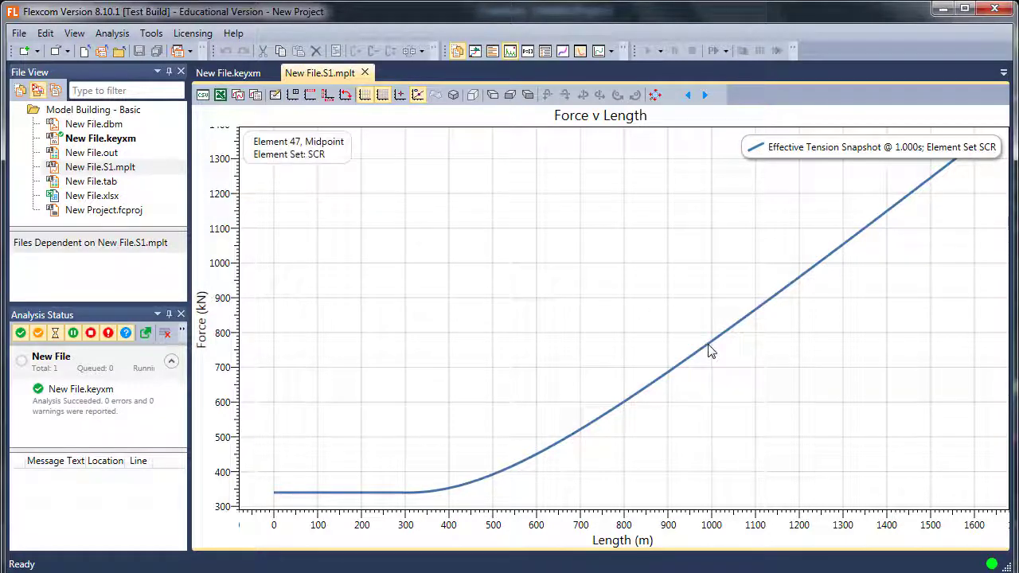
mouse_move(834, 255)
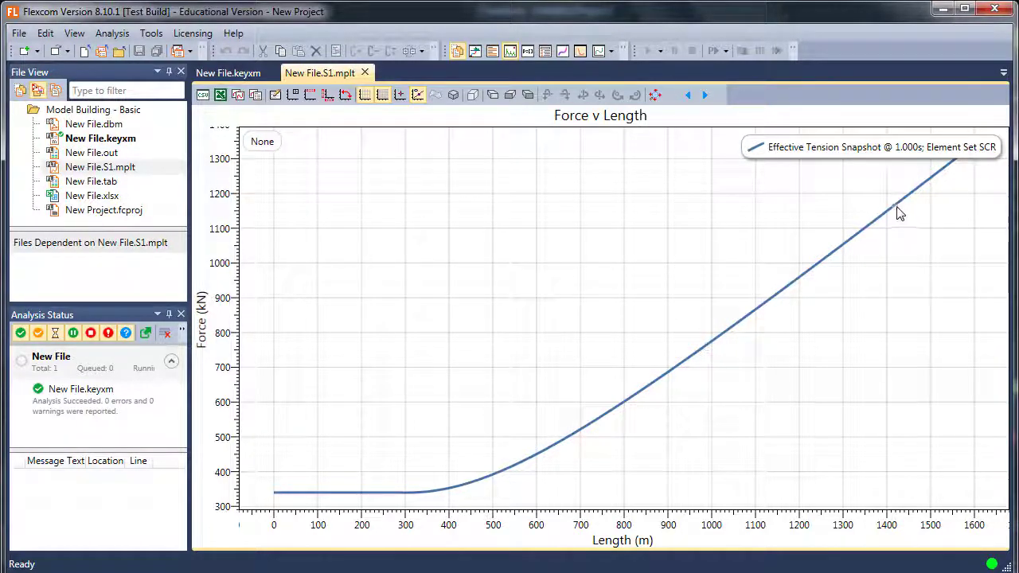
mouse_move(898, 212)
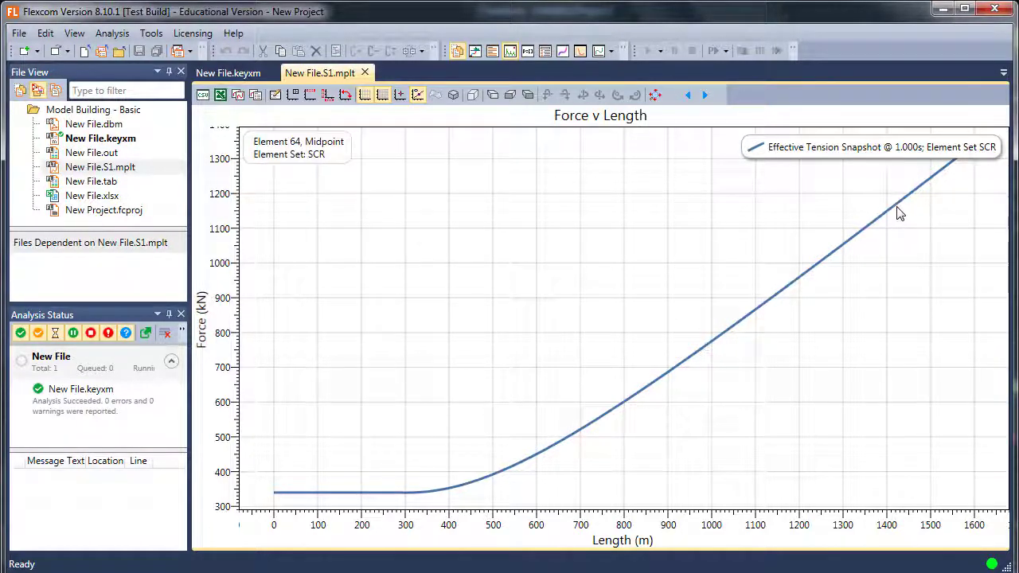
- Close the plot, widen the model view, orbit the riser in 3-D, then return to 2-D
left_click(365, 72)
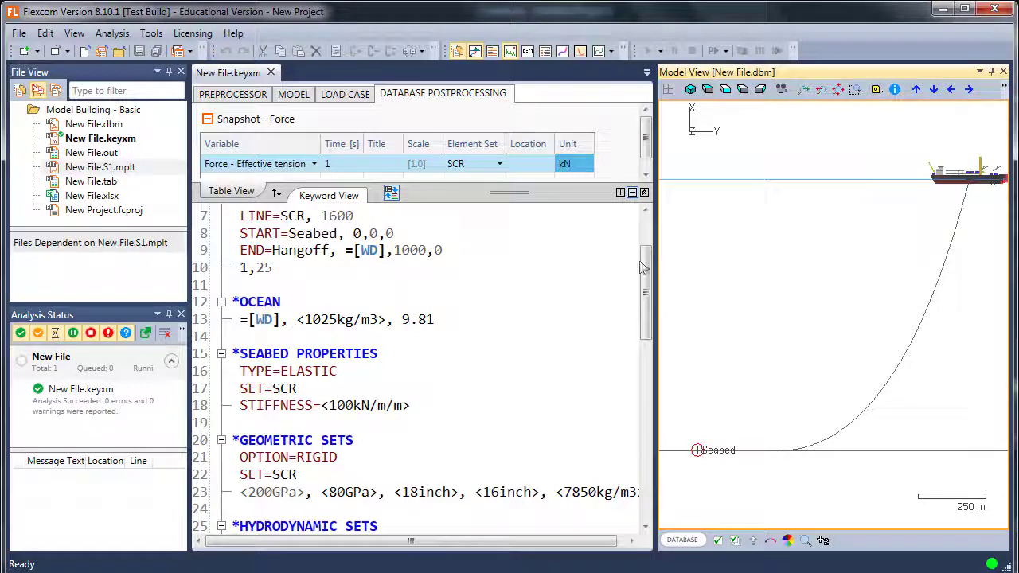
left_click_drag(651, 265, 325, 265)
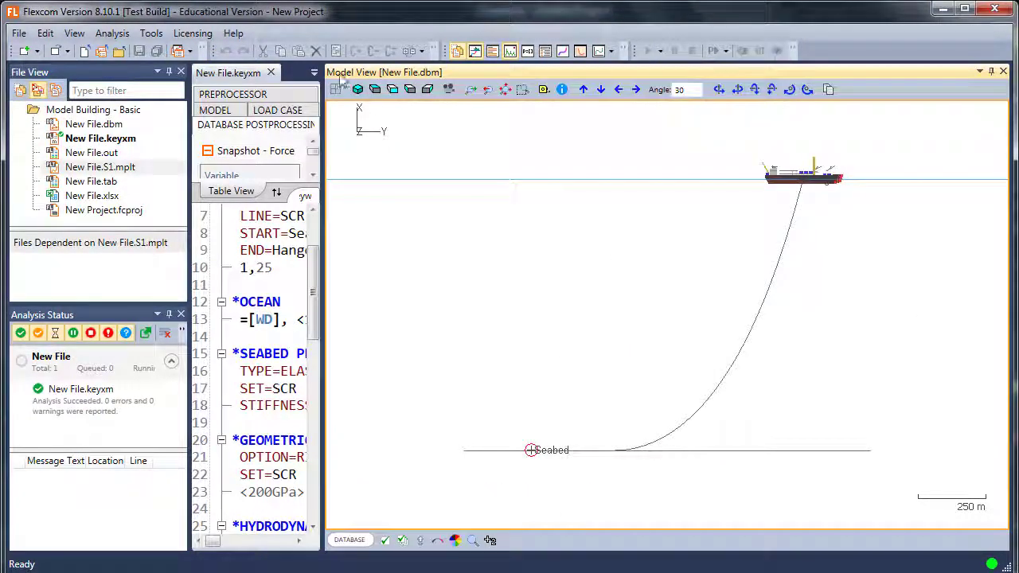
left_click(357, 89)
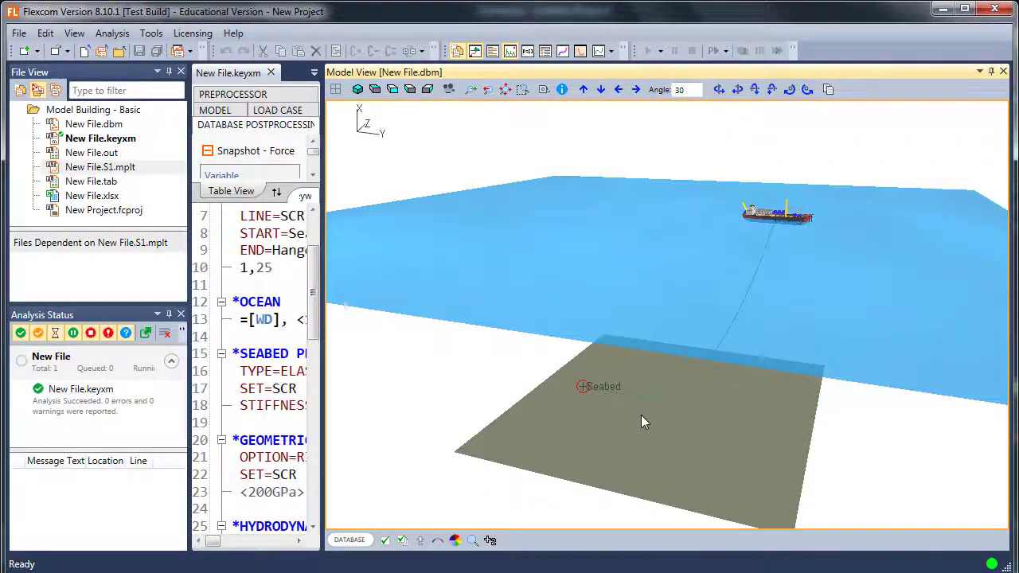
mouse_move(640, 414)
left_mouse_down()
mouse_move(675, 418)
mouse_move(580, 391)
mouse_move(573, 345)
mouse_move(601, 340)
mouse_move(689, 392)
mouse_move(669, 322)
left_mouse_up()
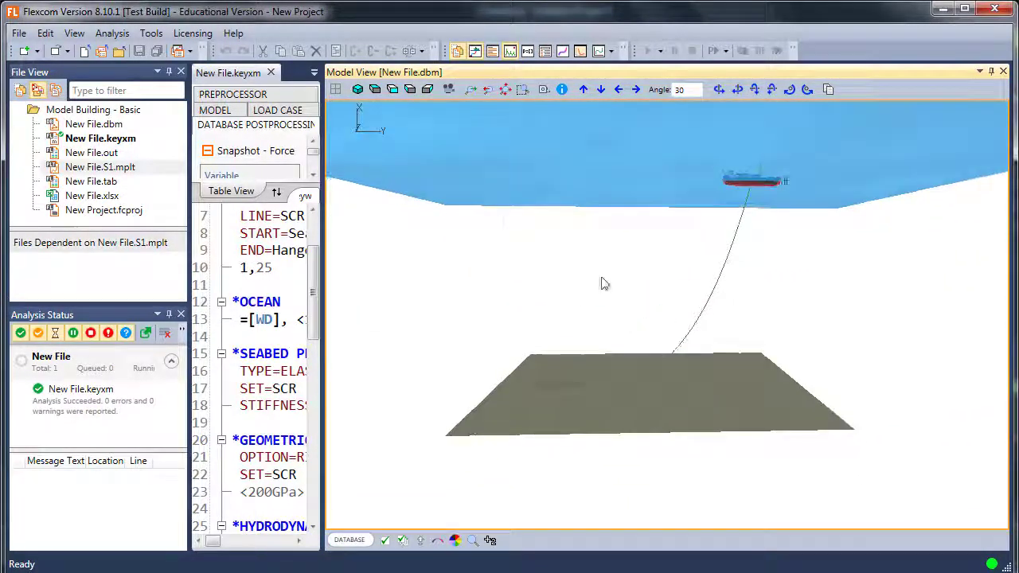
mouse_move(626, 259)
left_mouse_down()
mouse_move(660, 279)
mouse_move(698, 371)
mouse_move(785, 376)
left_mouse_up()
left_click_drag(714, 220, 636, 372)
scroll(637, 373, "up", 6)
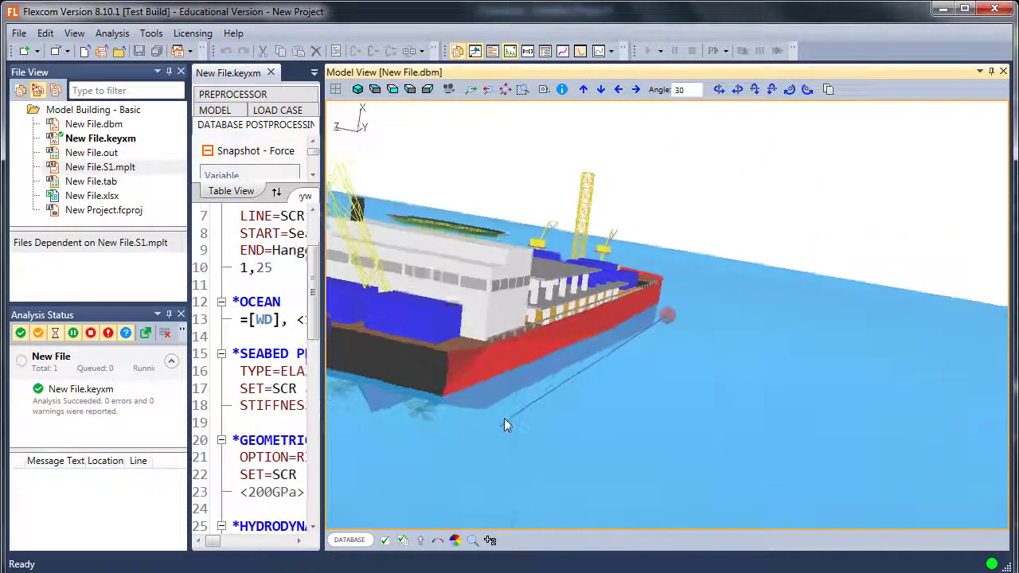
left_click_drag(548, 259, 625, 375)
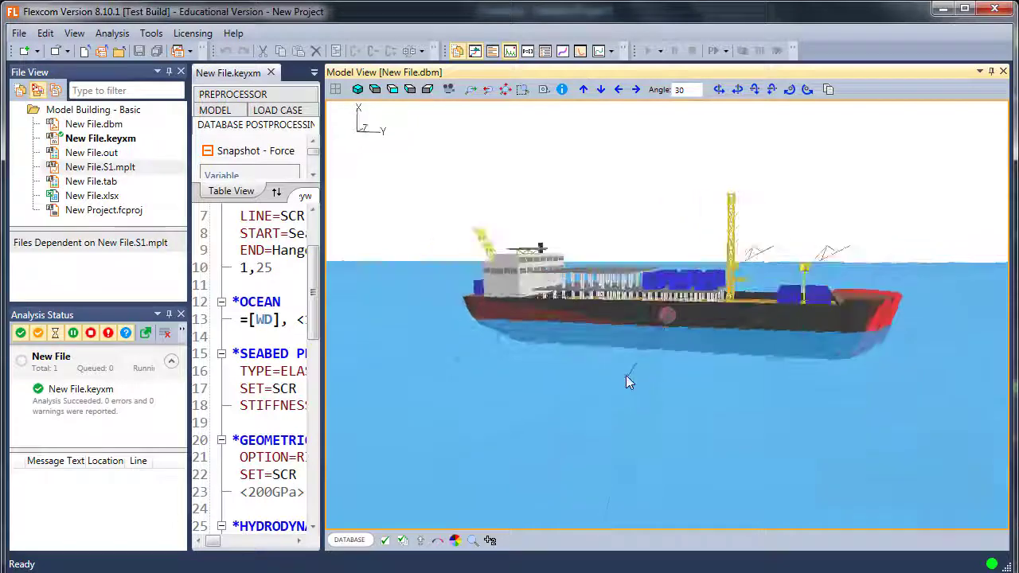
left_click(392, 89)
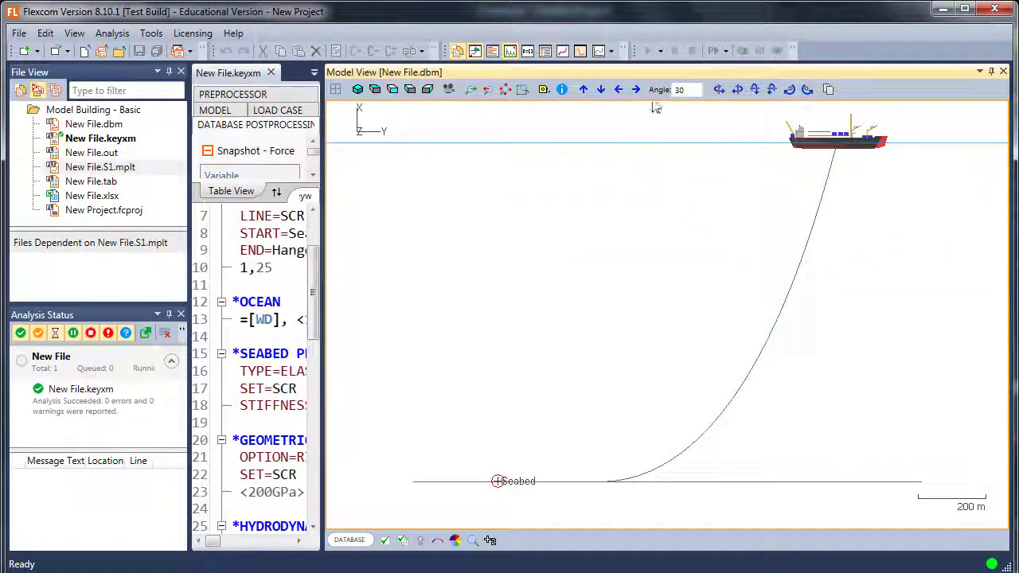
- Colour the riser by Effective tension and set the view Width Factor to 30
left_click(454, 539)
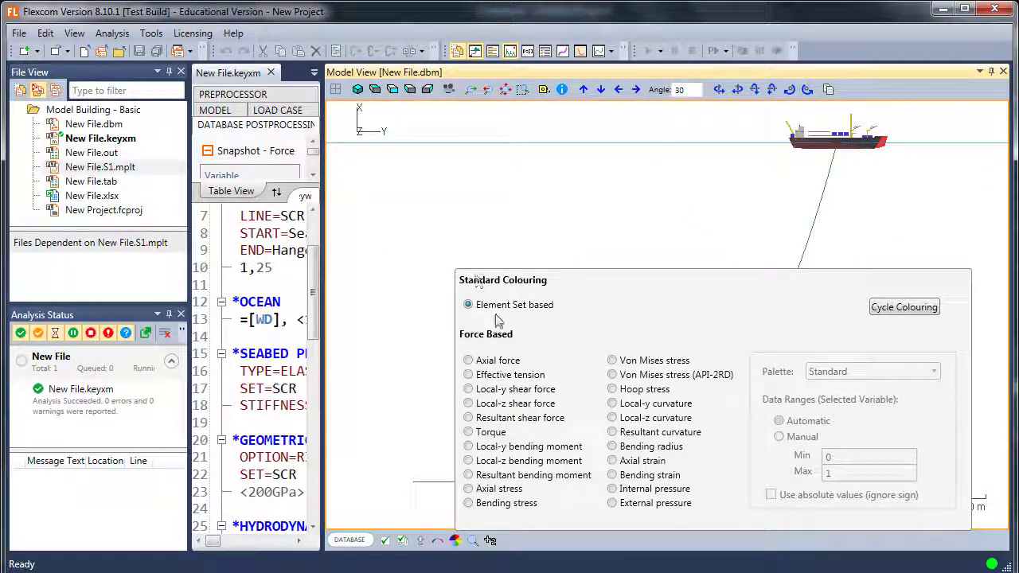
left_click(502, 377)
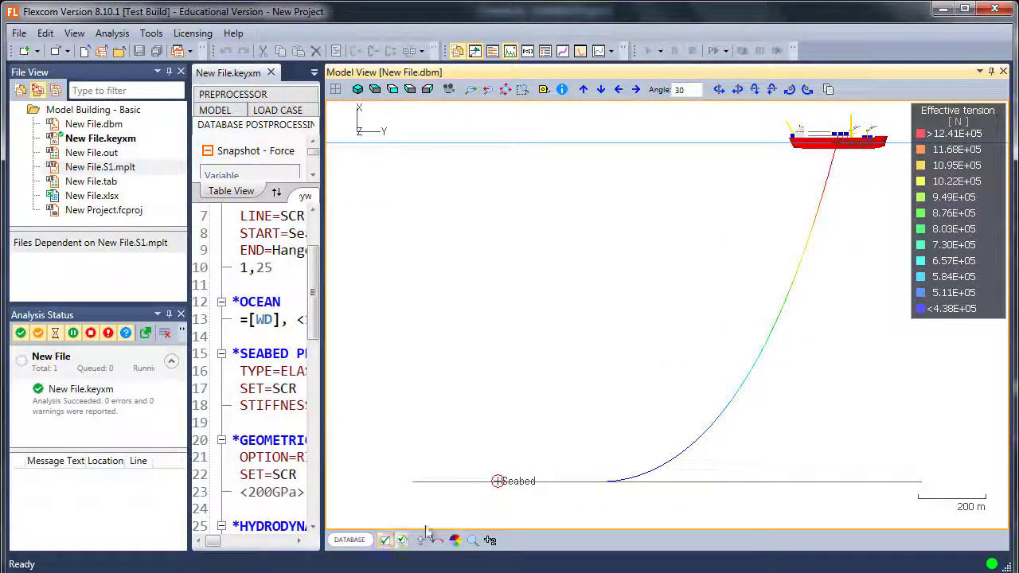
left_click(402, 539)
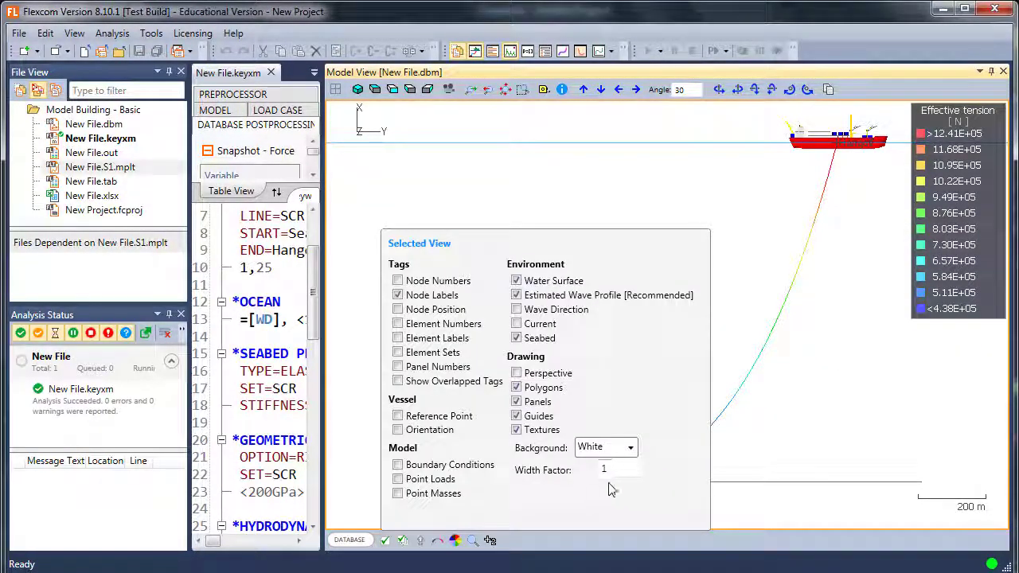
type("0")
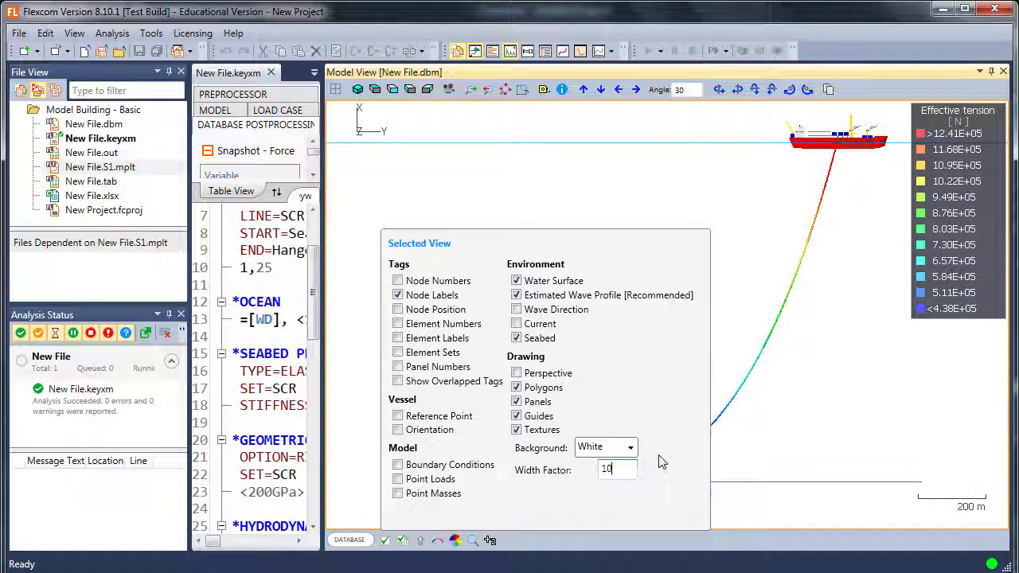
key("BackSpace")
key("BackSpace")
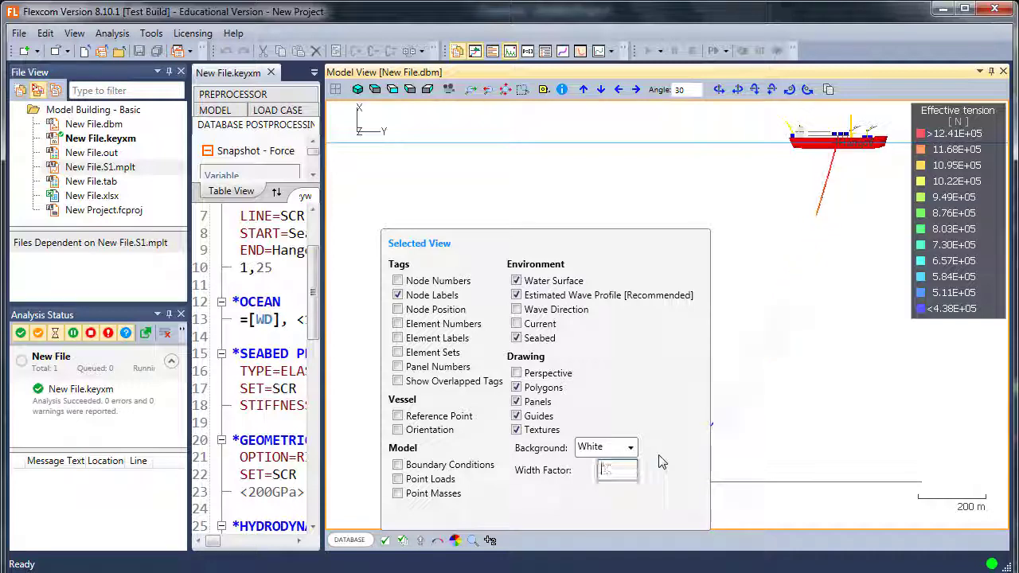
type("30")
key("Return")
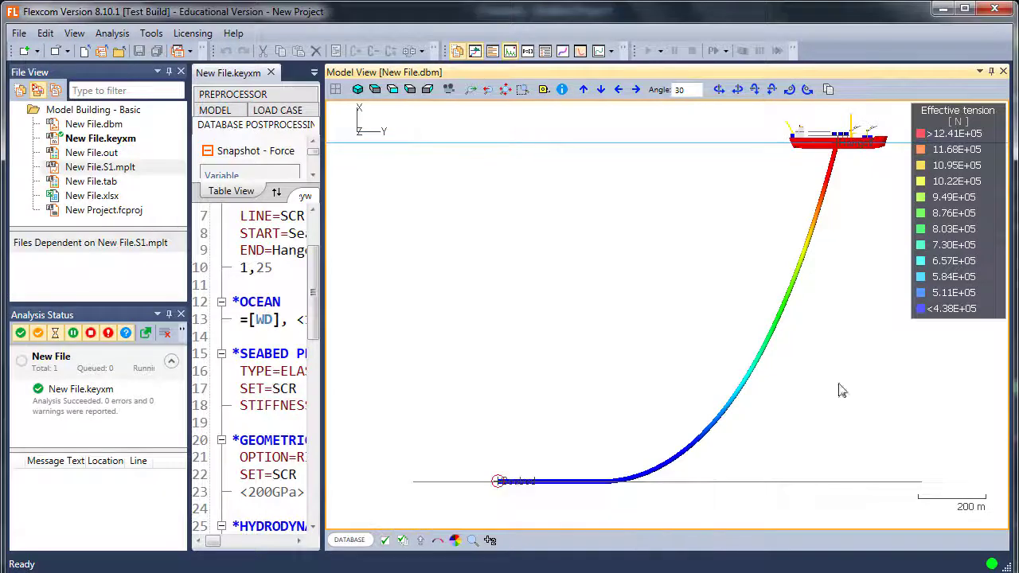
- Inspect the thickened contoured riser, then select the Width Factor value for reset
middle_click_drag(817, 439, 741, 441)
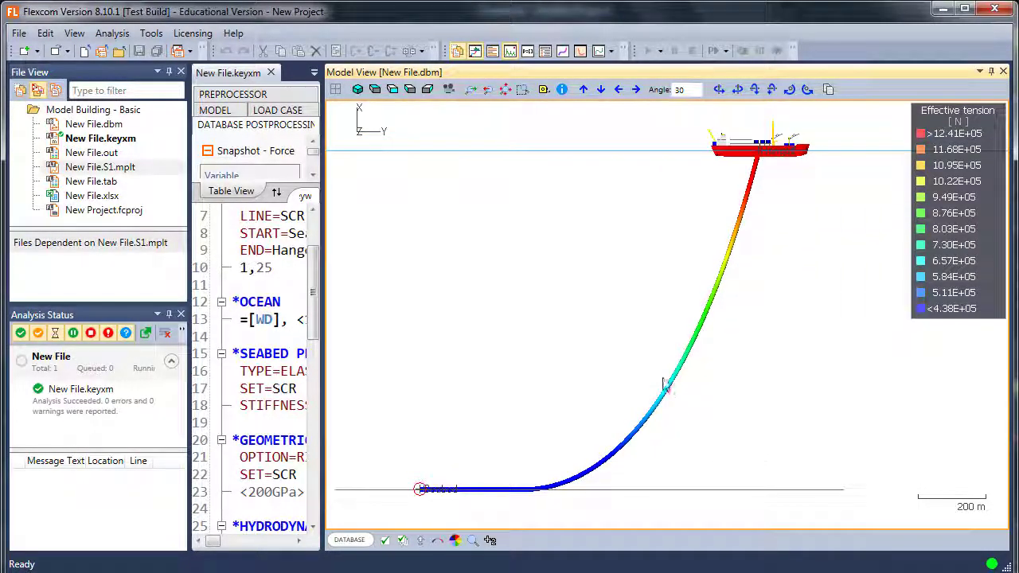
scroll(673, 392, "up", 3)
scroll(753, 437, "down", 3)
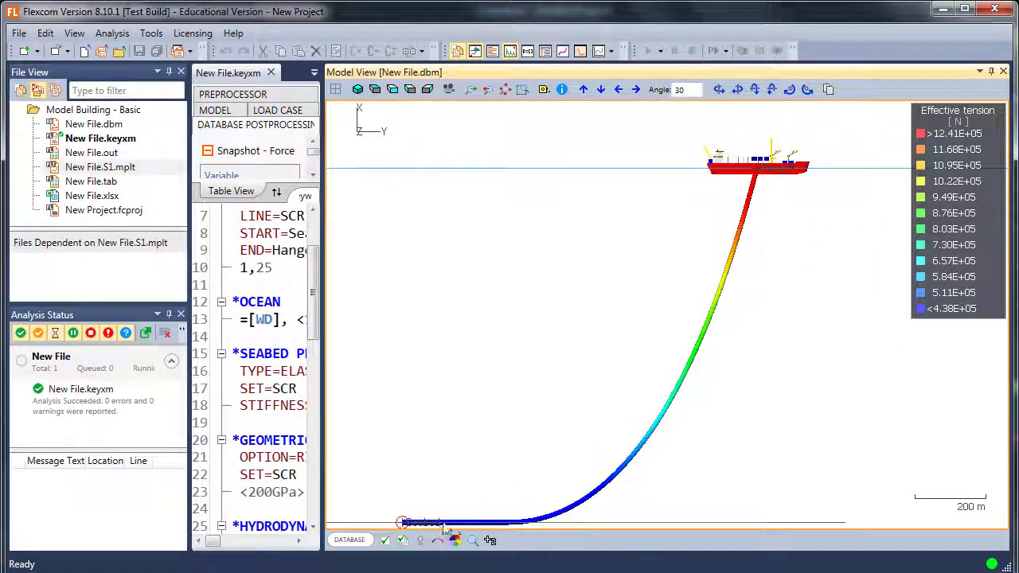
scroll(828, 311, "up", 5)
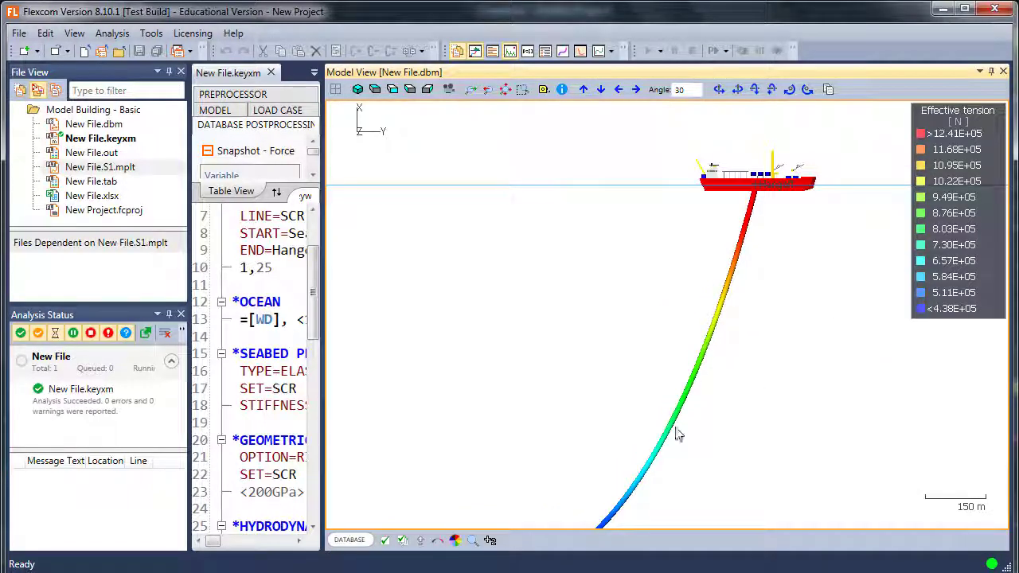
scroll(800, 307, "down", 2)
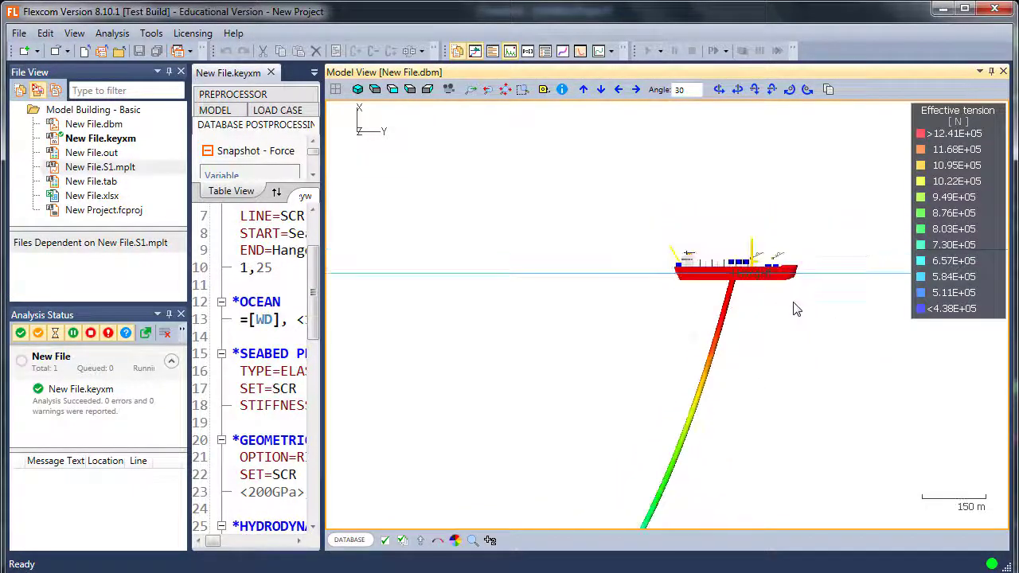
left_click(390, 541)
triple_click(606, 470)
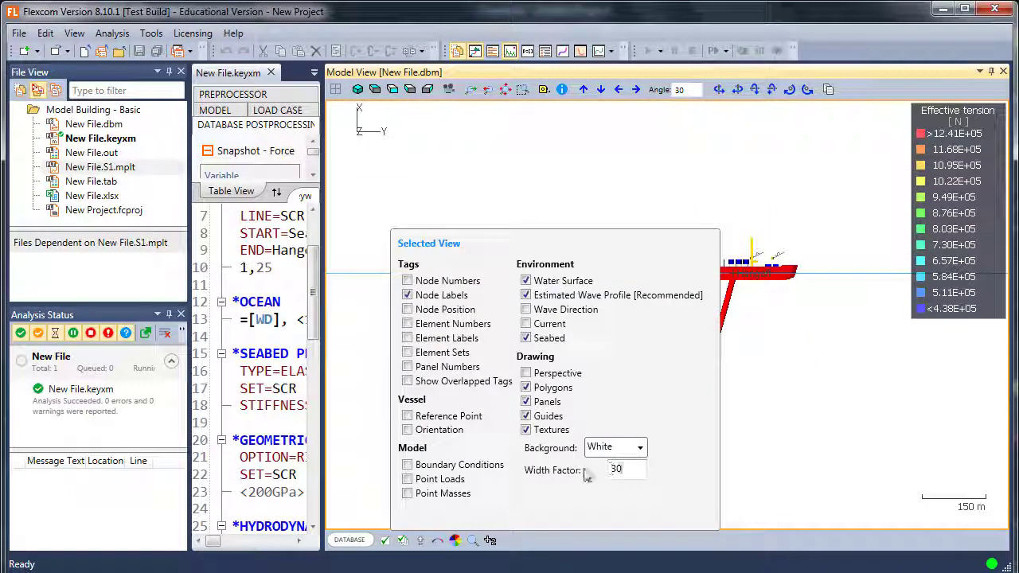
- Restore Width Factor 1 and widen the keyword editor to review the keyword file
type("1")
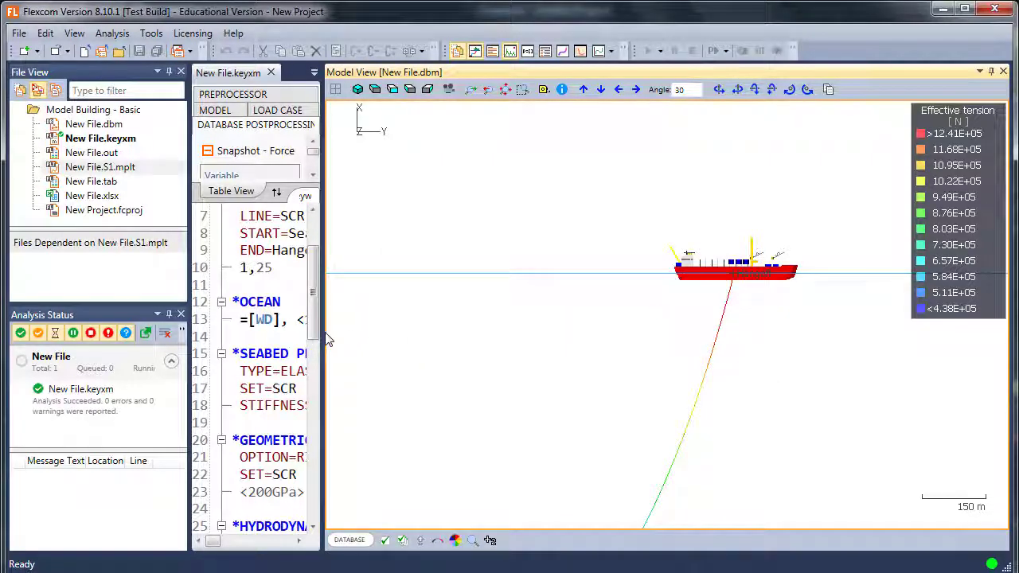
left_click_drag(323, 336, 541, 333)
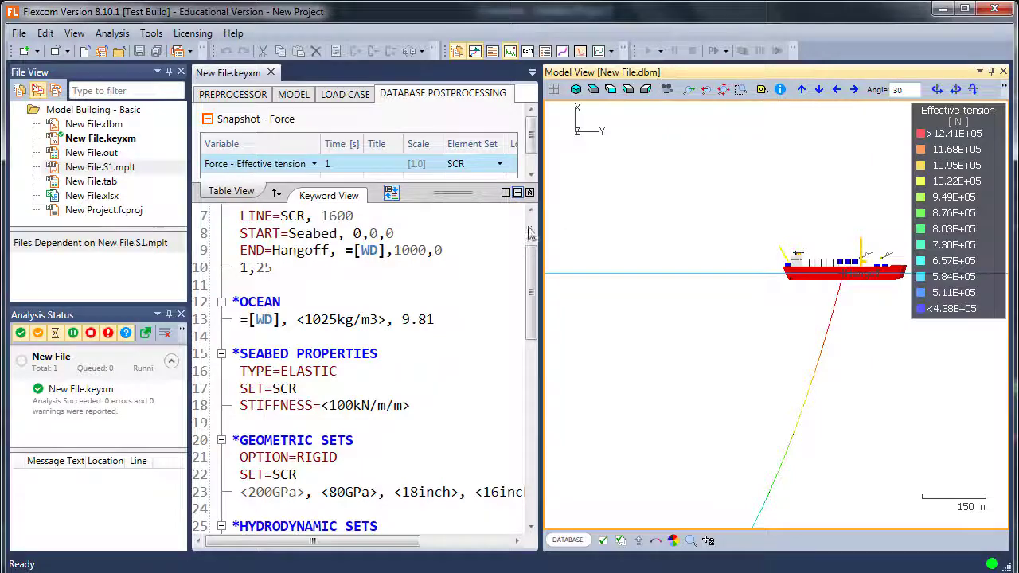
left_click_drag(531, 247, 532, 385)
scroll(532, 385, "down", 5)
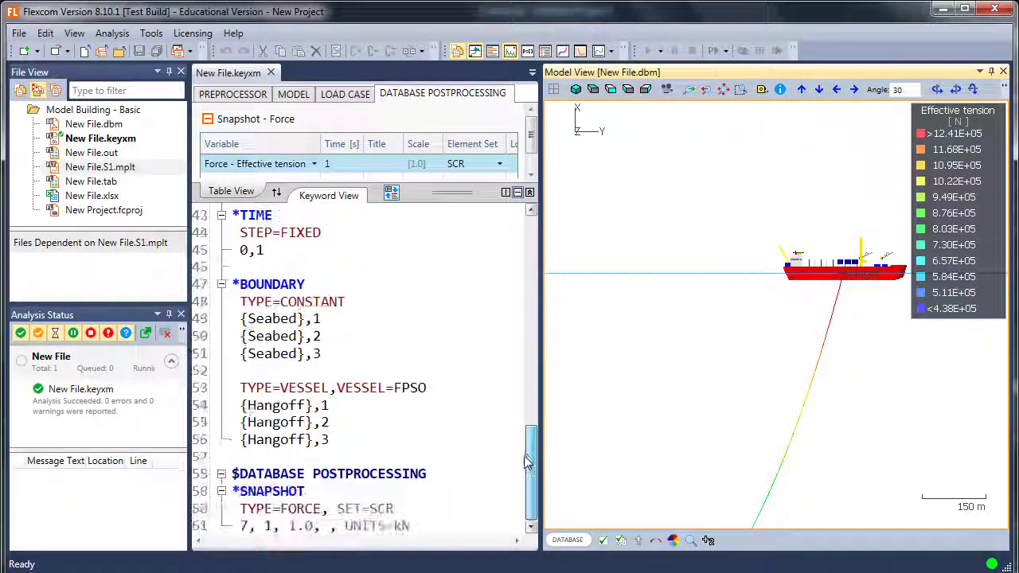
scroll(532, 386, "up", 13)
scroll(532, 385, "down", 12)
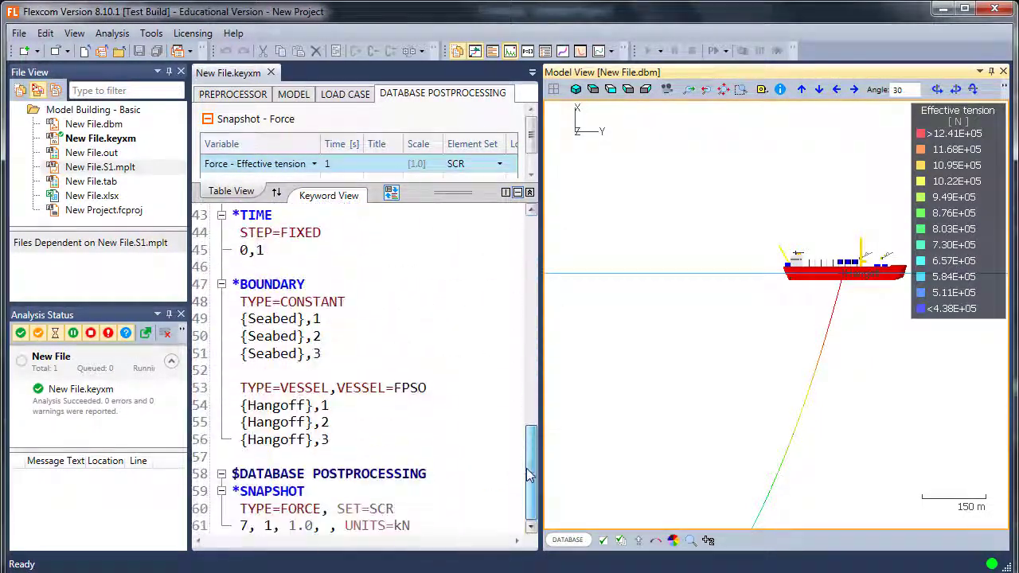
left_click(470, 347)
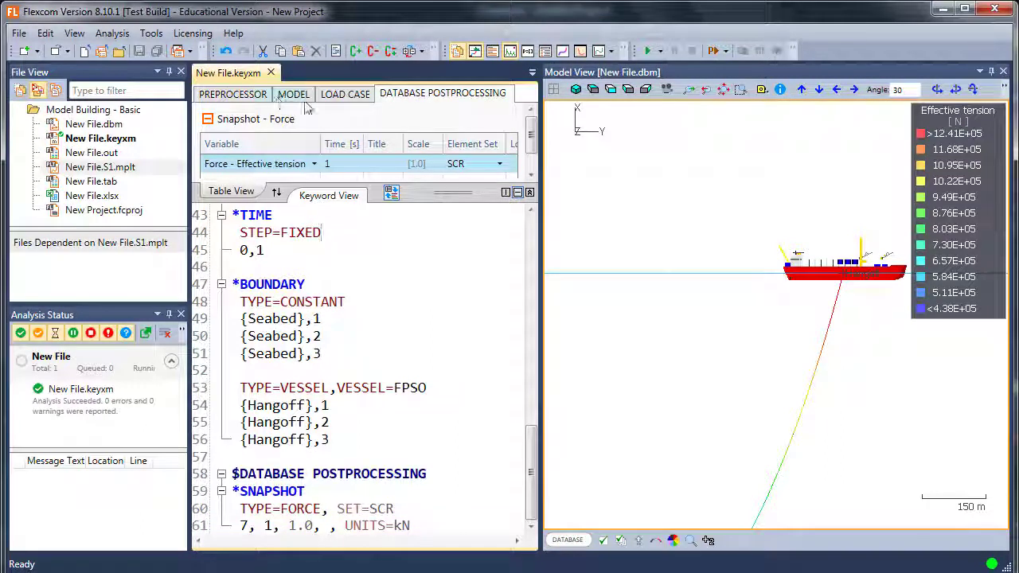
- Enlarge the snapshot table panel and bring the riser and seabed into view
left_click_drag(451, 192, 451, 295)
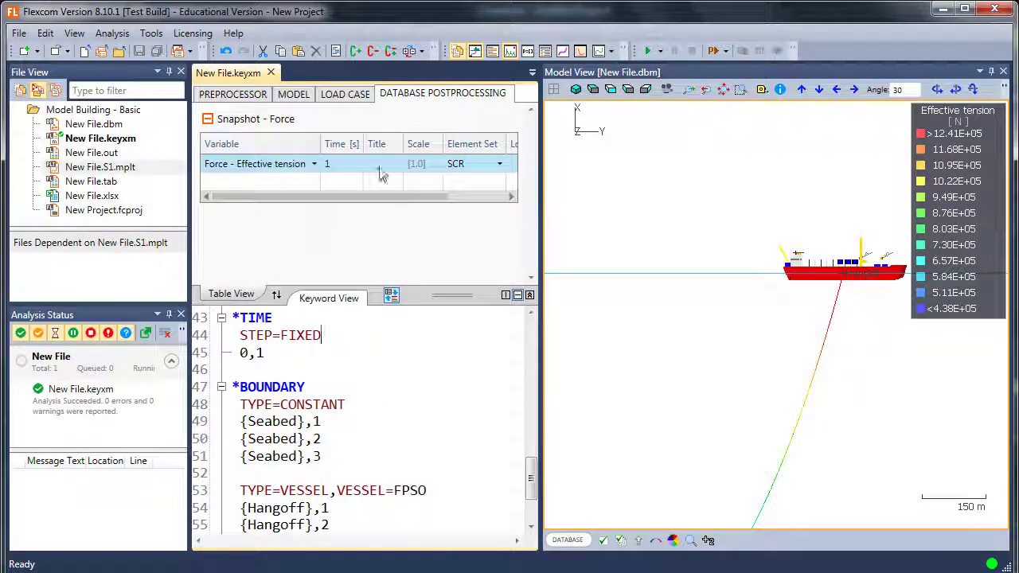
scroll(789, 341, "down", 3)
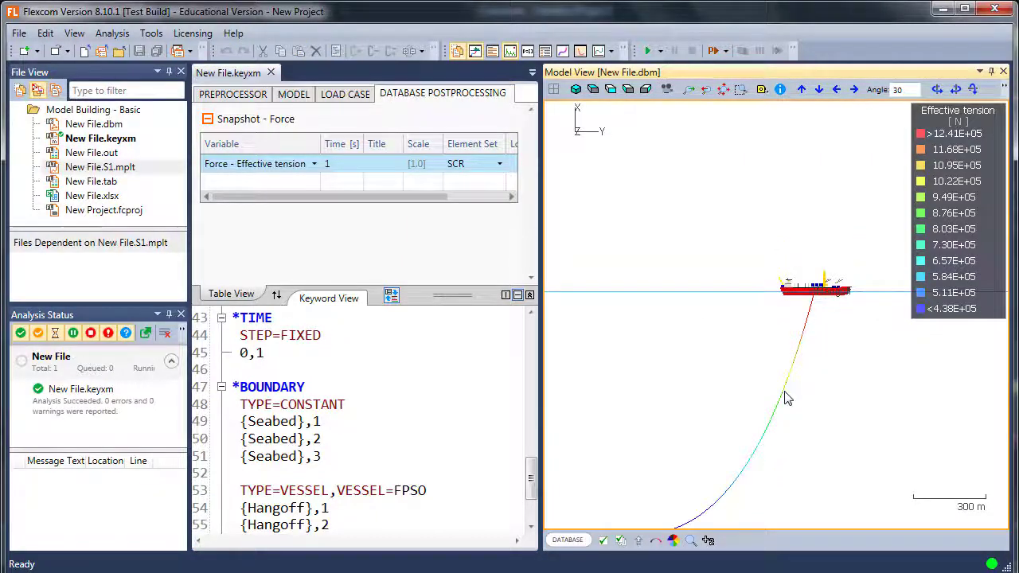
left_click_drag(786, 396, 795, 315)
scroll(800, 320, "up", 2)
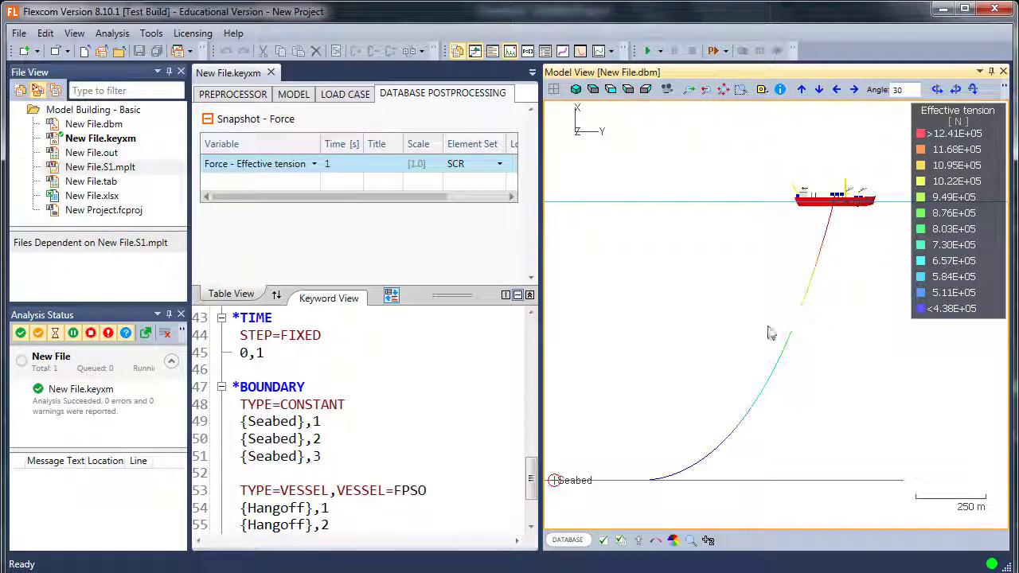